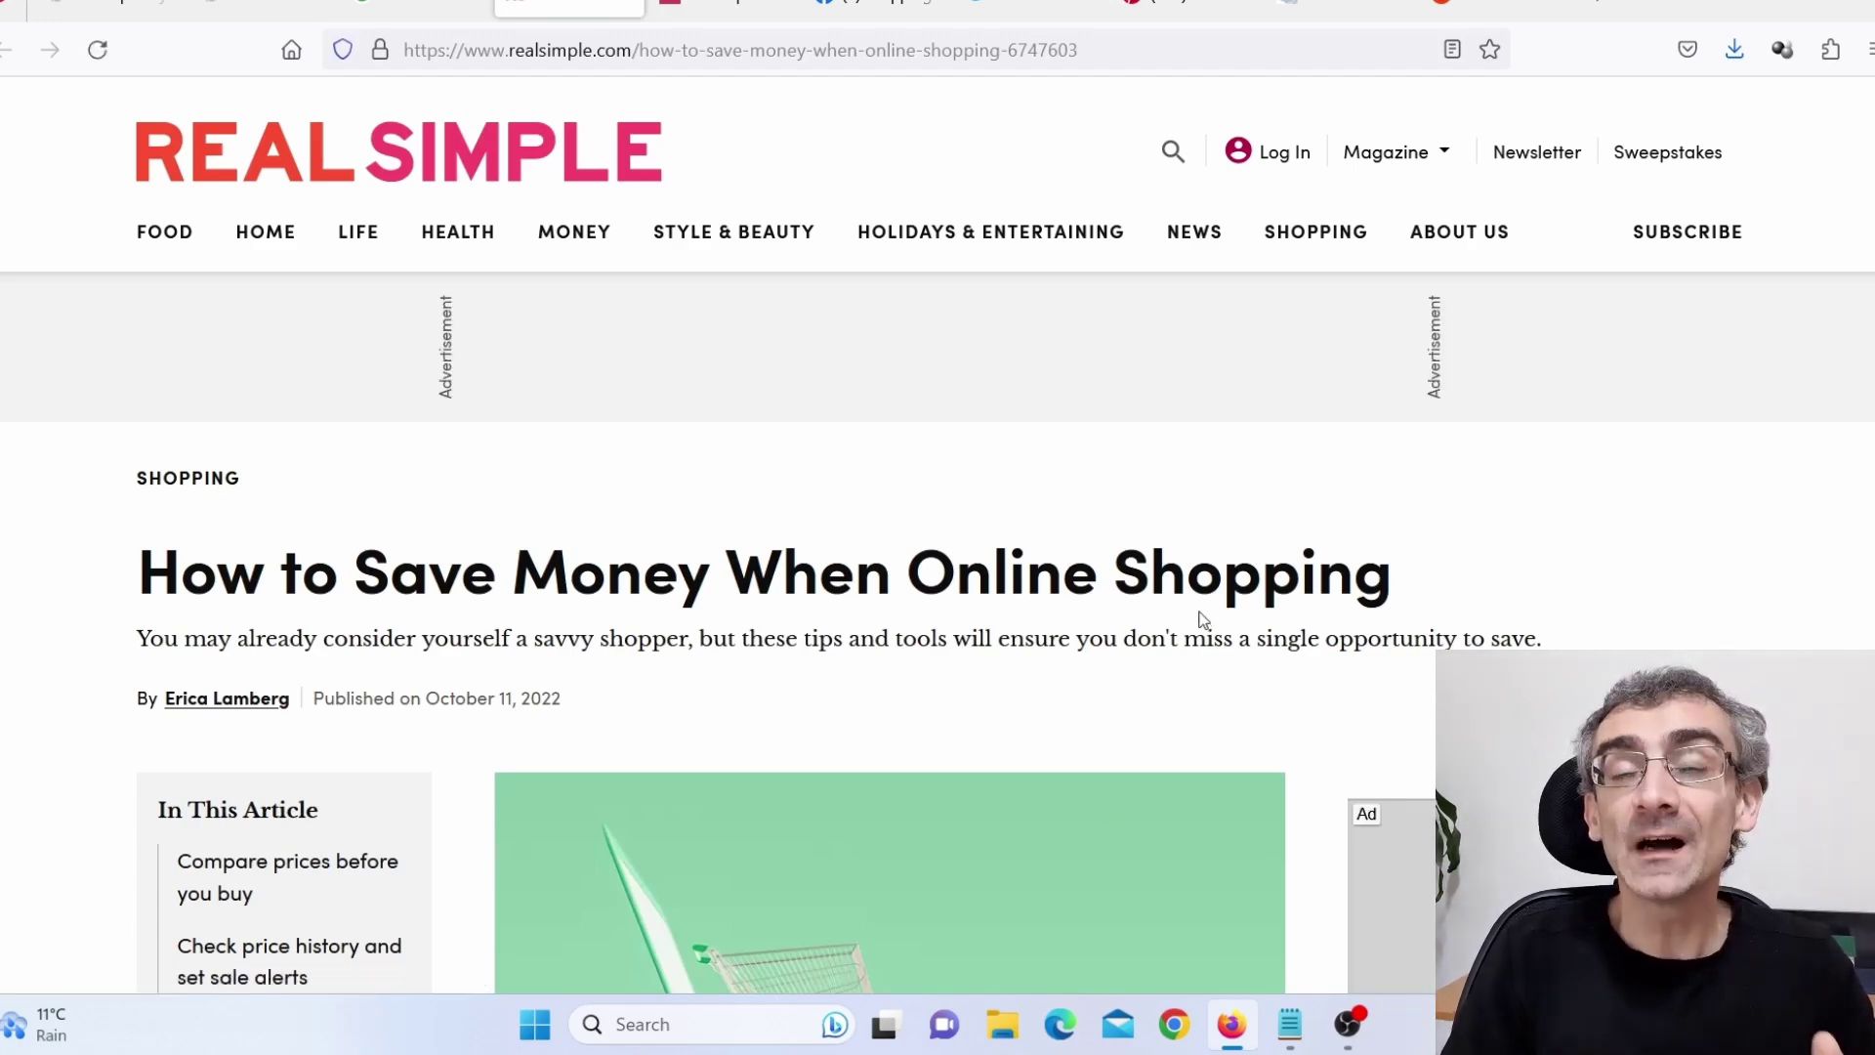
Step: Skim the Real Simple article "How to Save Money When Online Shopping" and copy its web address
{"action": "left_click_drag", "start_coordinate": [136, 571], "coordinate": [1452, 544]}
{"action": "scroll", "coordinate": [872, 728], "scroll_direction": "down", "scroll_amount": 5}
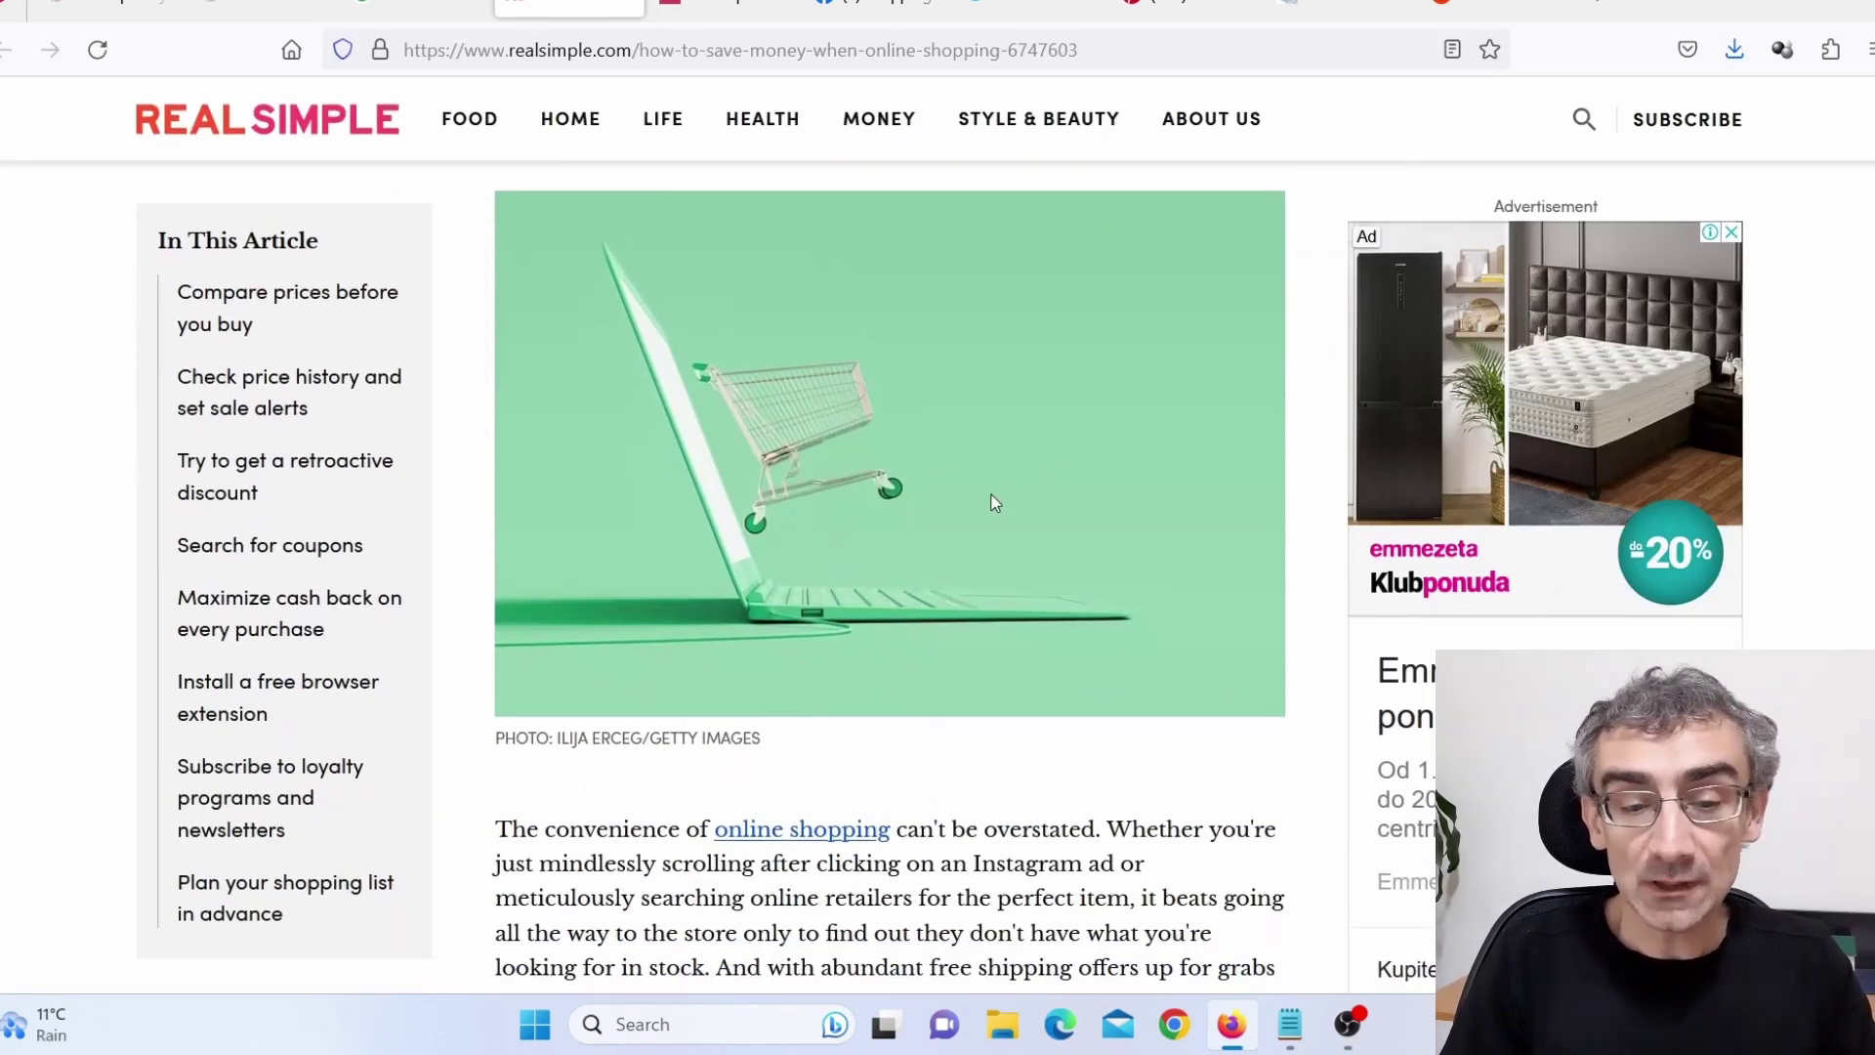
{"action": "scroll", "coordinate": [994, 633], "scroll_direction": "down", "scroll_amount": 4}
{"action": "scroll", "coordinate": [994, 632], "scroll_direction": "down", "scroll_amount": 20}
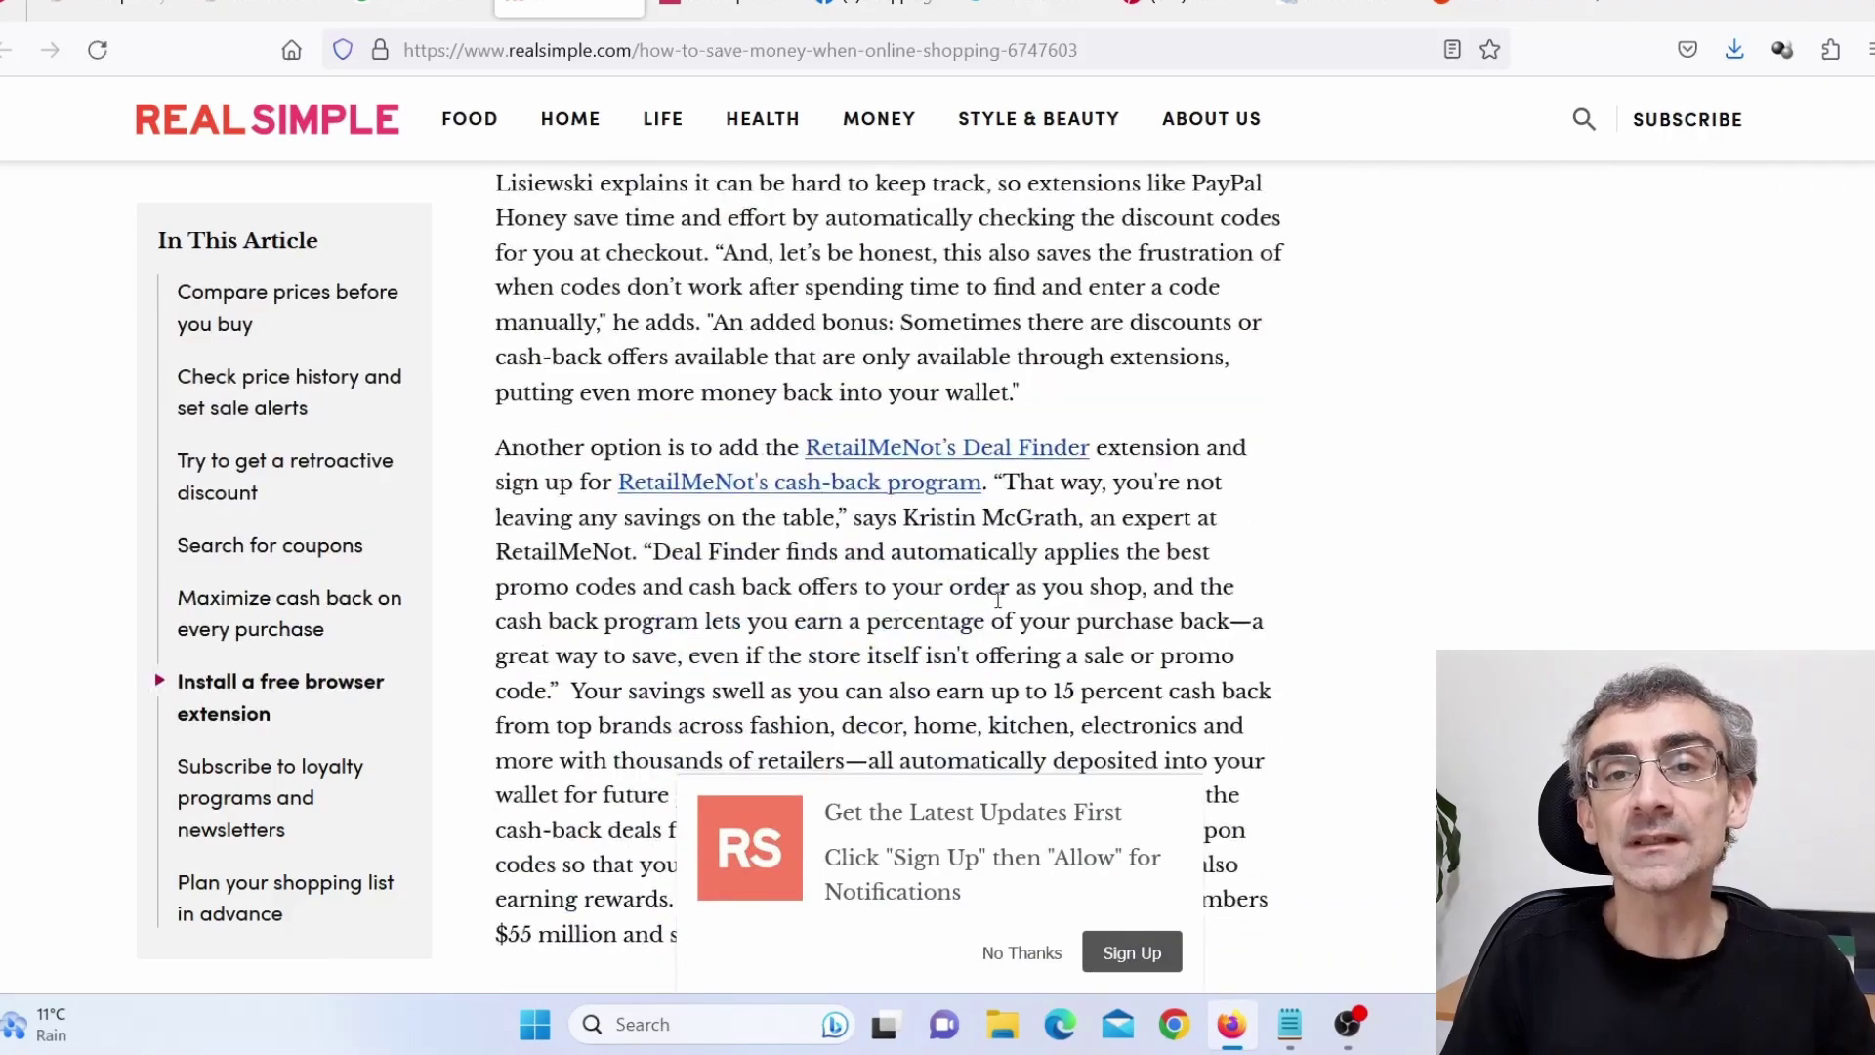
{"action": "scroll", "coordinate": [921, 536], "scroll_direction": "up", "scroll_amount": 7}
{"action": "scroll", "coordinate": [922, 536], "scroll_direction": "up", "scroll_amount": 20}
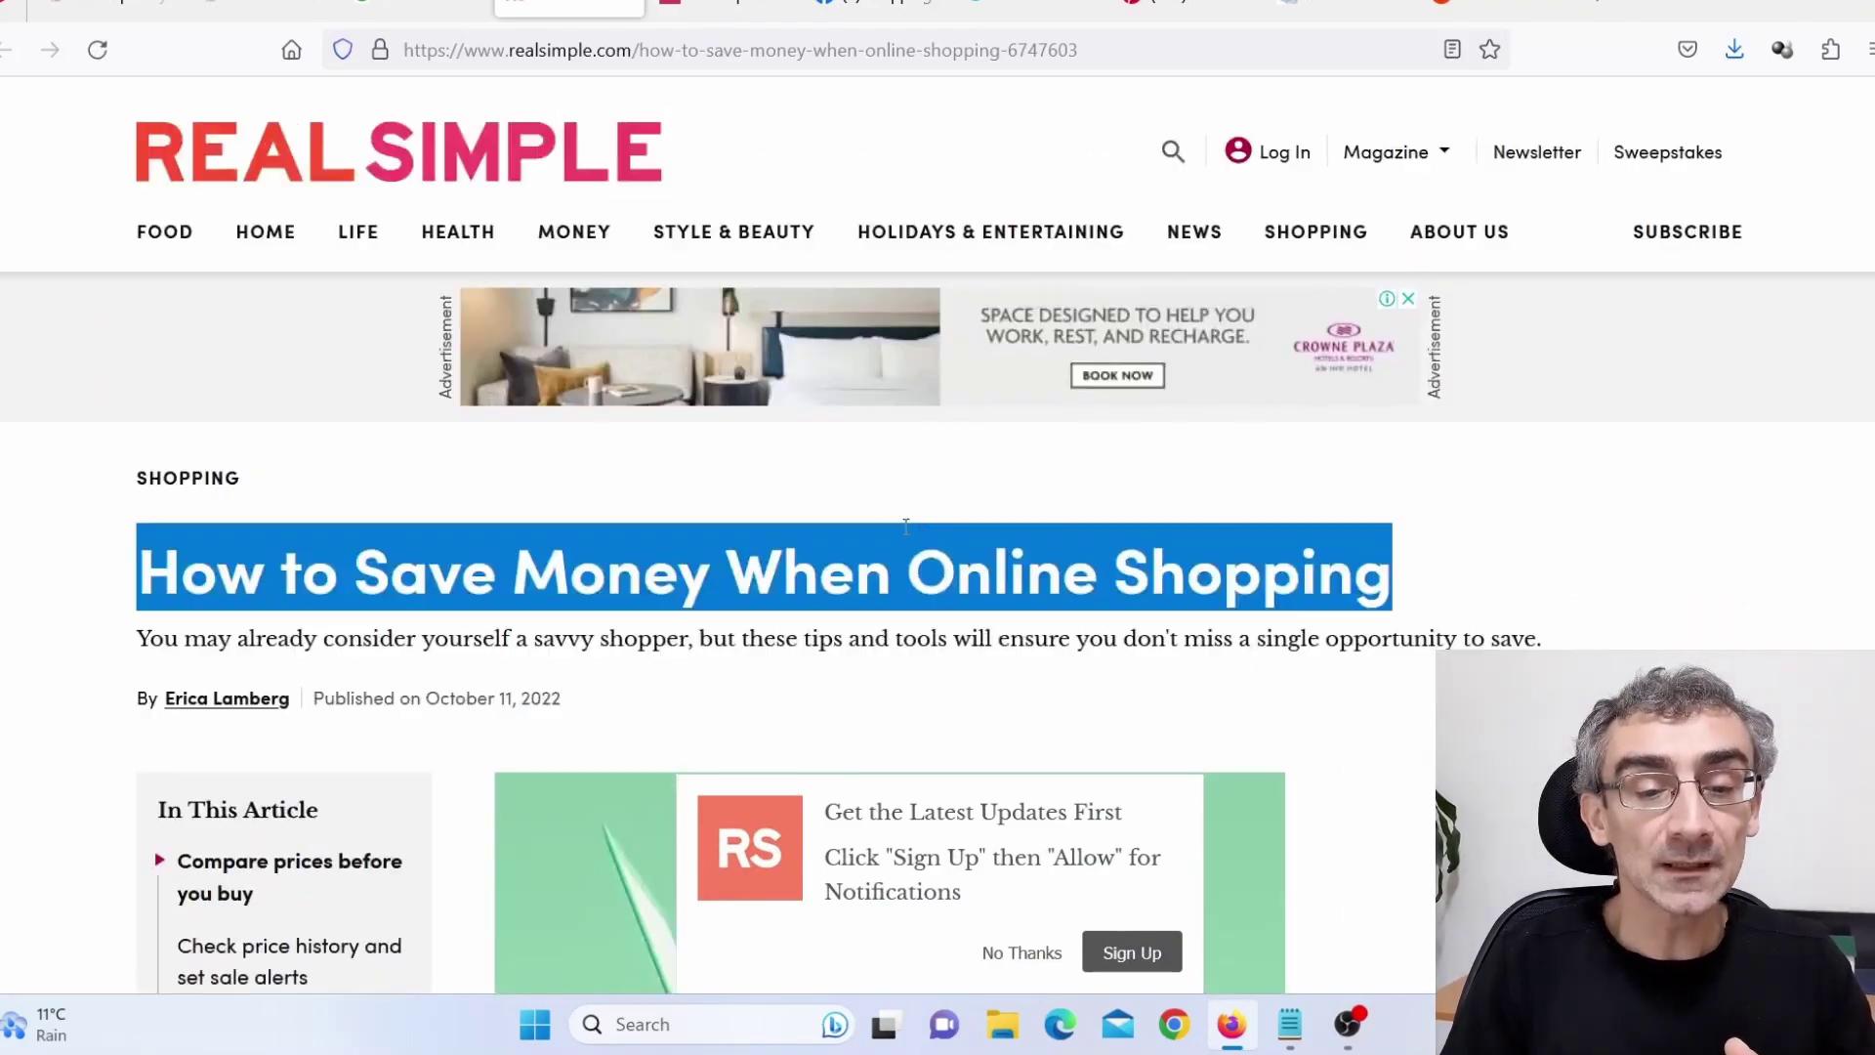
{"action": "left_click", "coordinate": [631, 46]}
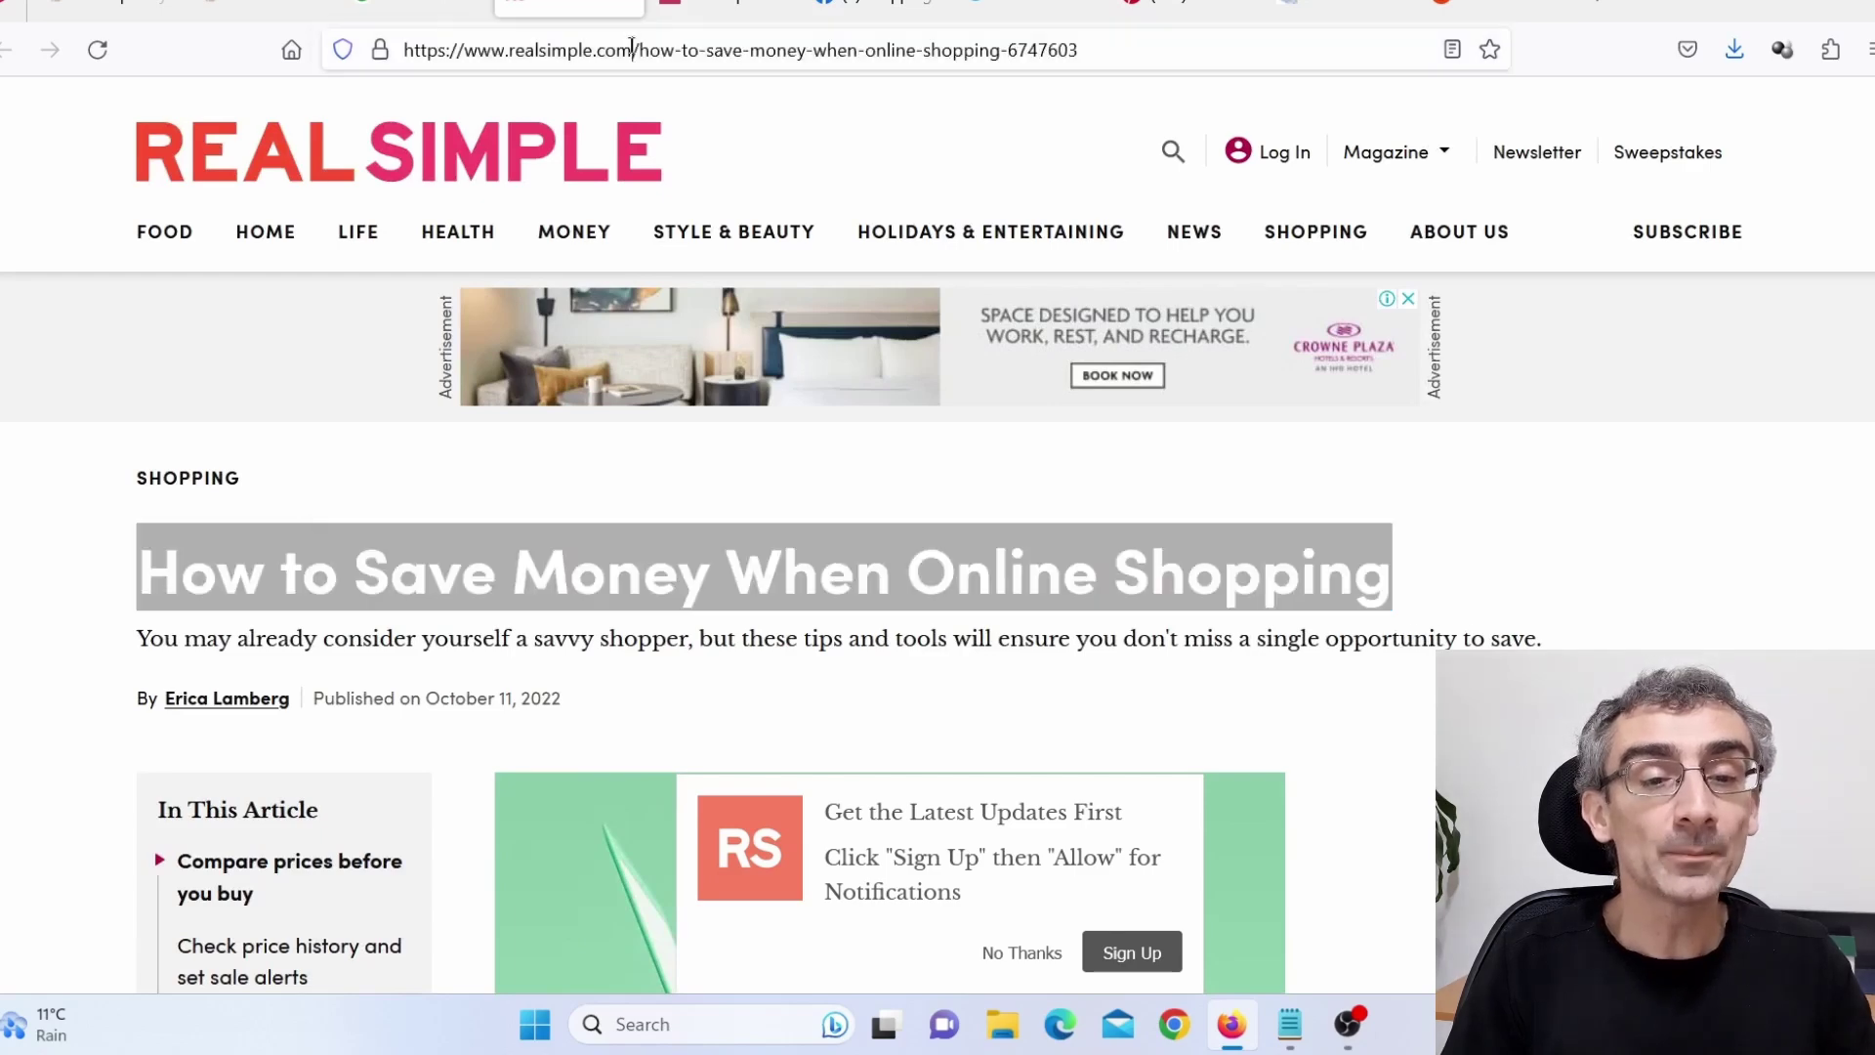
{"action": "right_click", "coordinate": [631, 48]}
{"action": "left_click", "coordinate": [695, 205]}
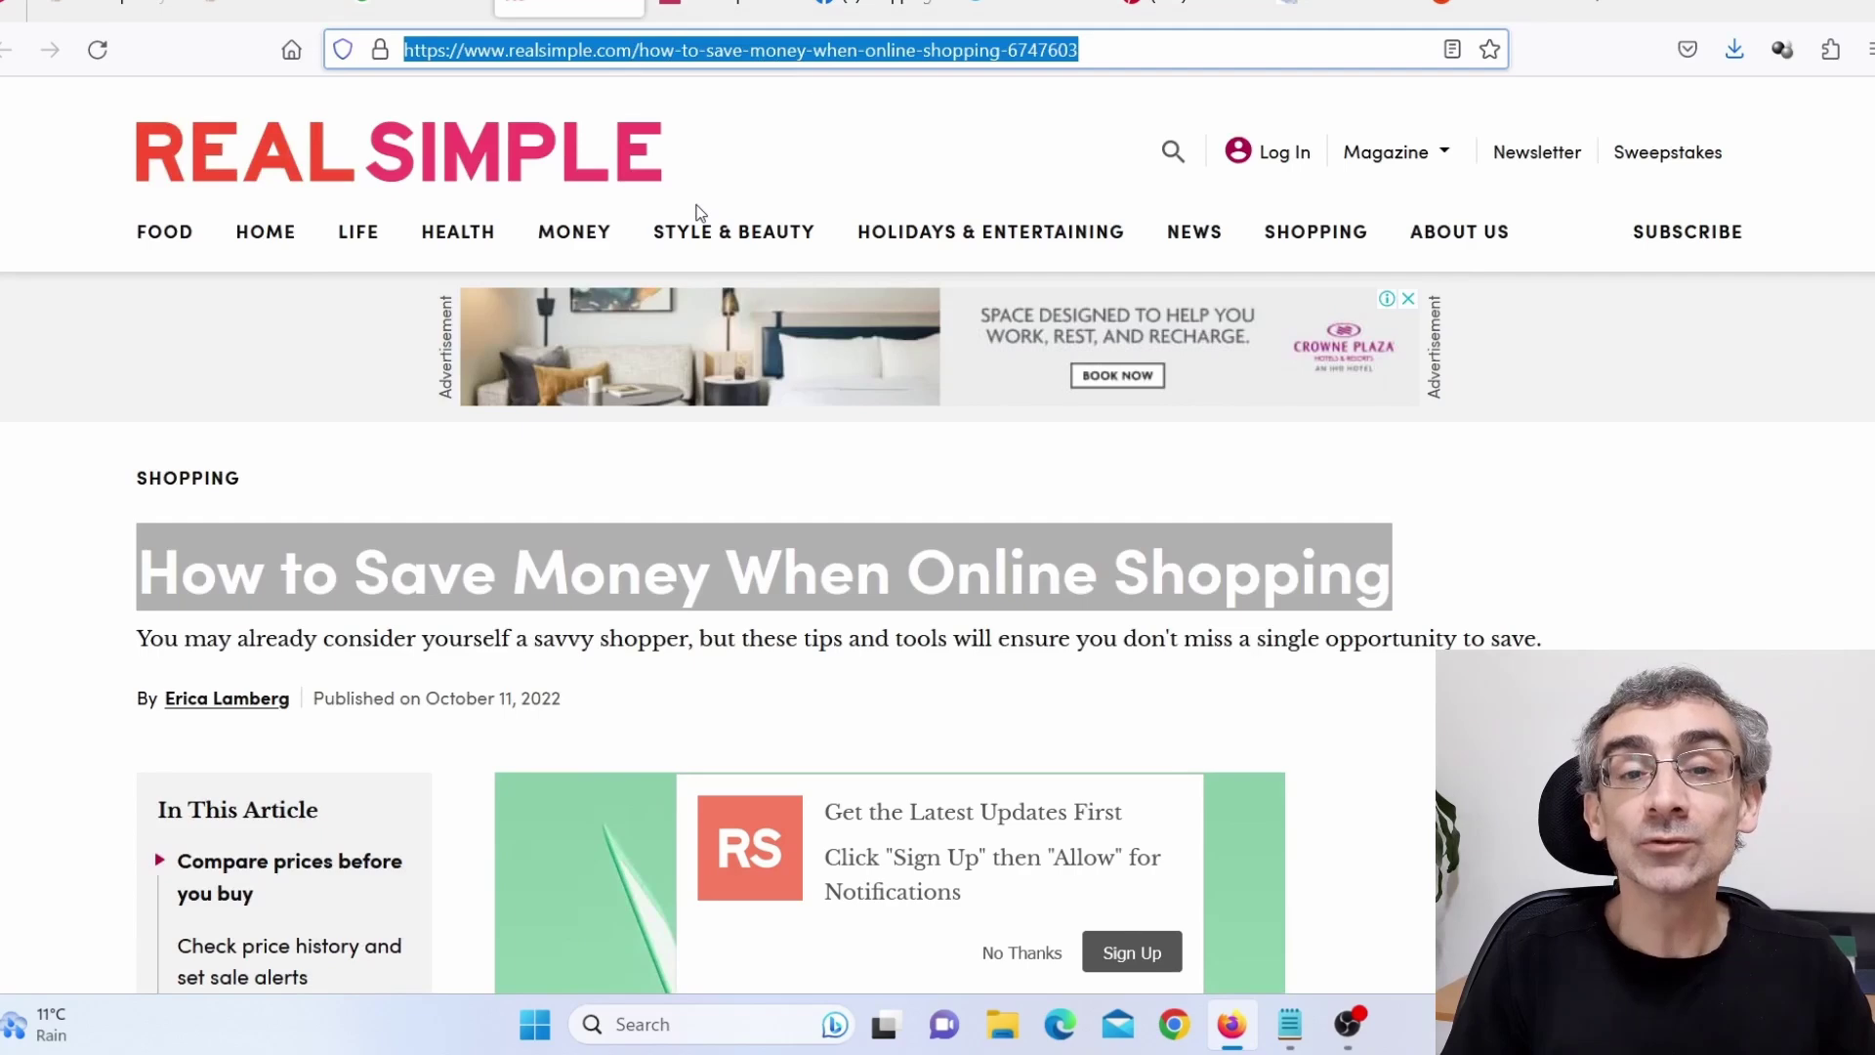
Step: Switch to exitbar.io and start creating a new link from the dashboard's link management page
{"action": "left_click", "coordinate": [723, 7]}
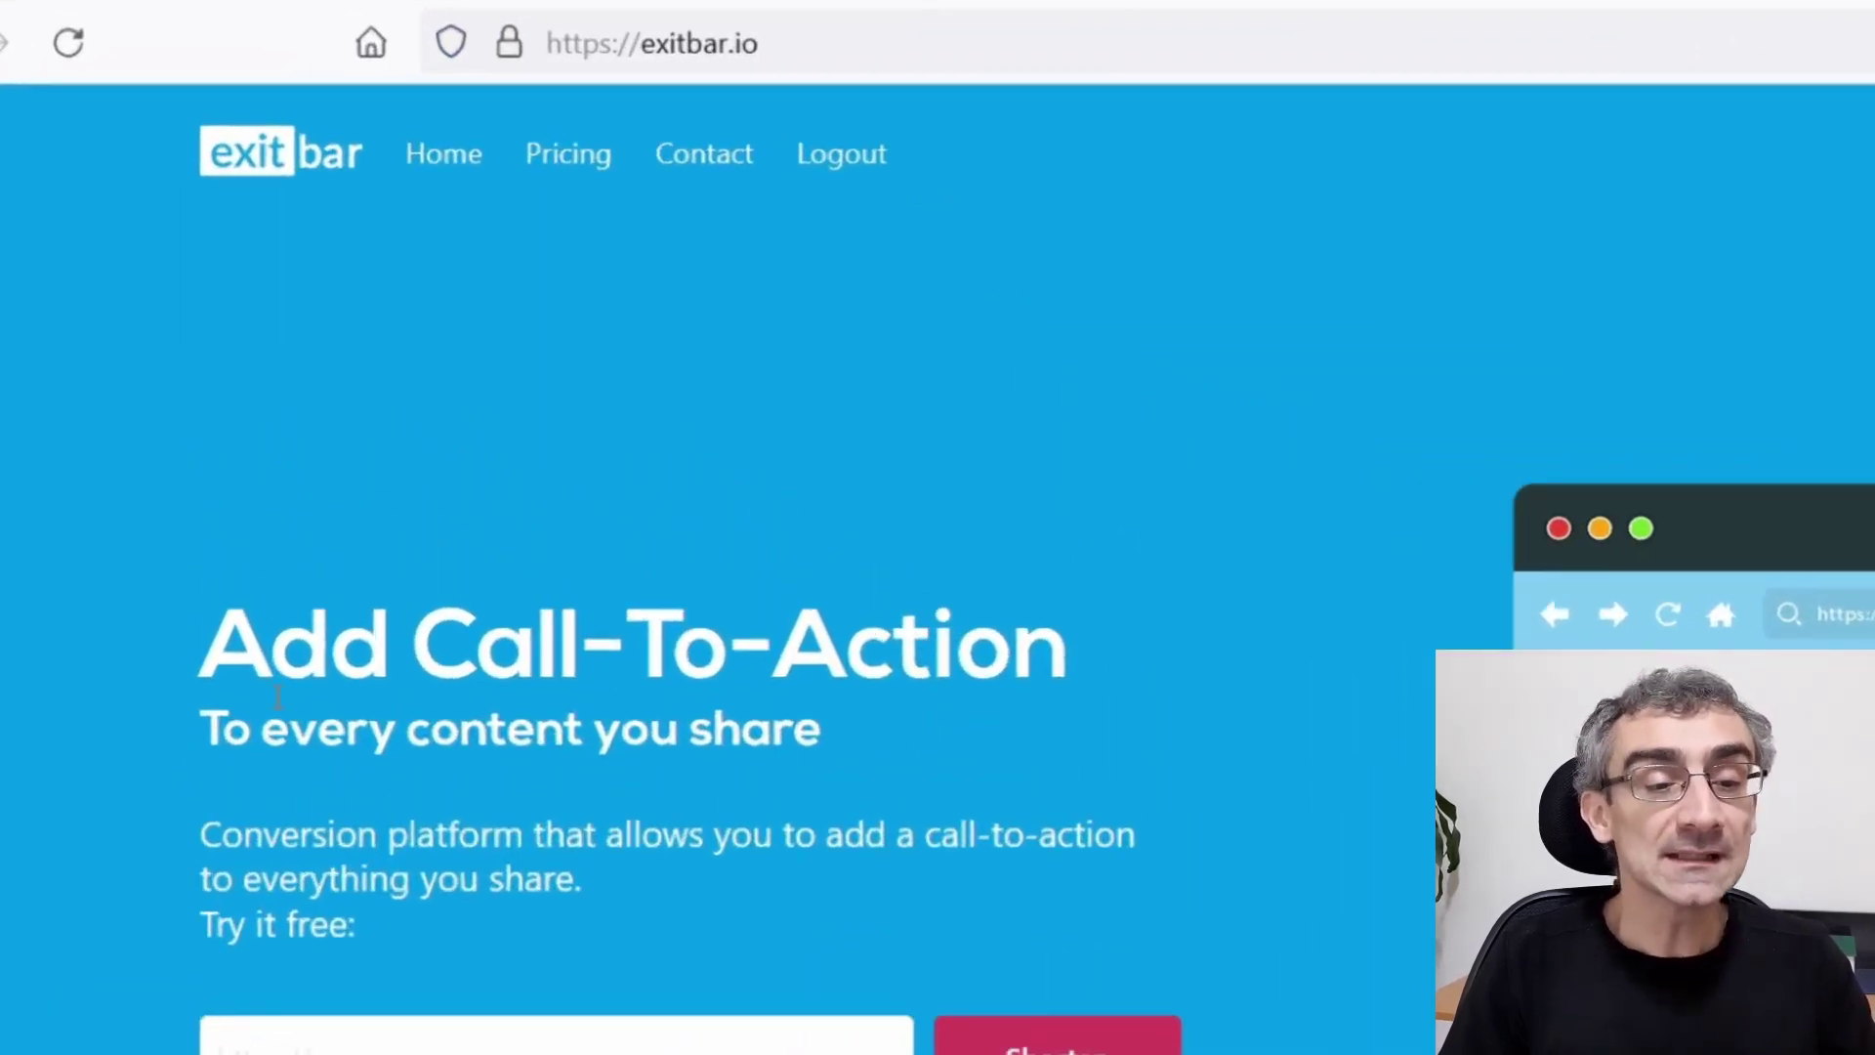
{"action": "left_click_drag", "start_coordinate": [178, 648], "coordinate": [1183, 728]}
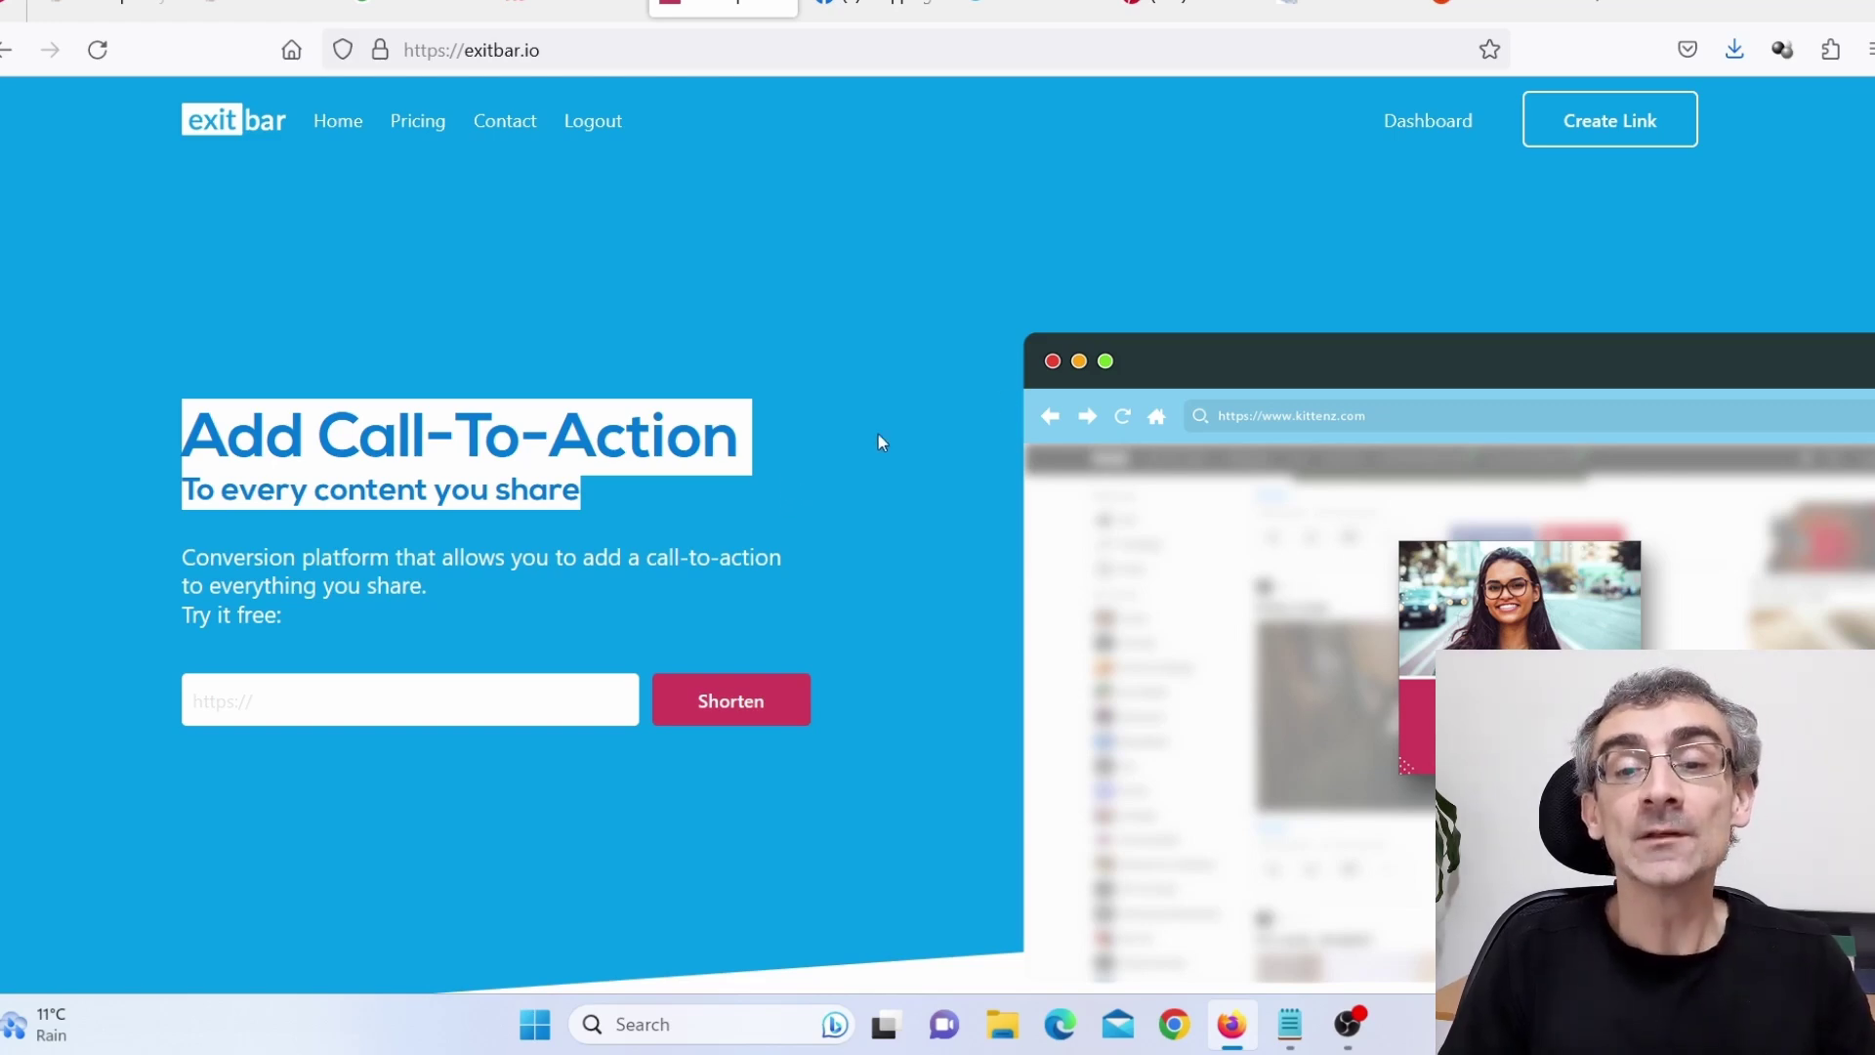
{"action": "left_click", "coordinate": [1427, 121]}
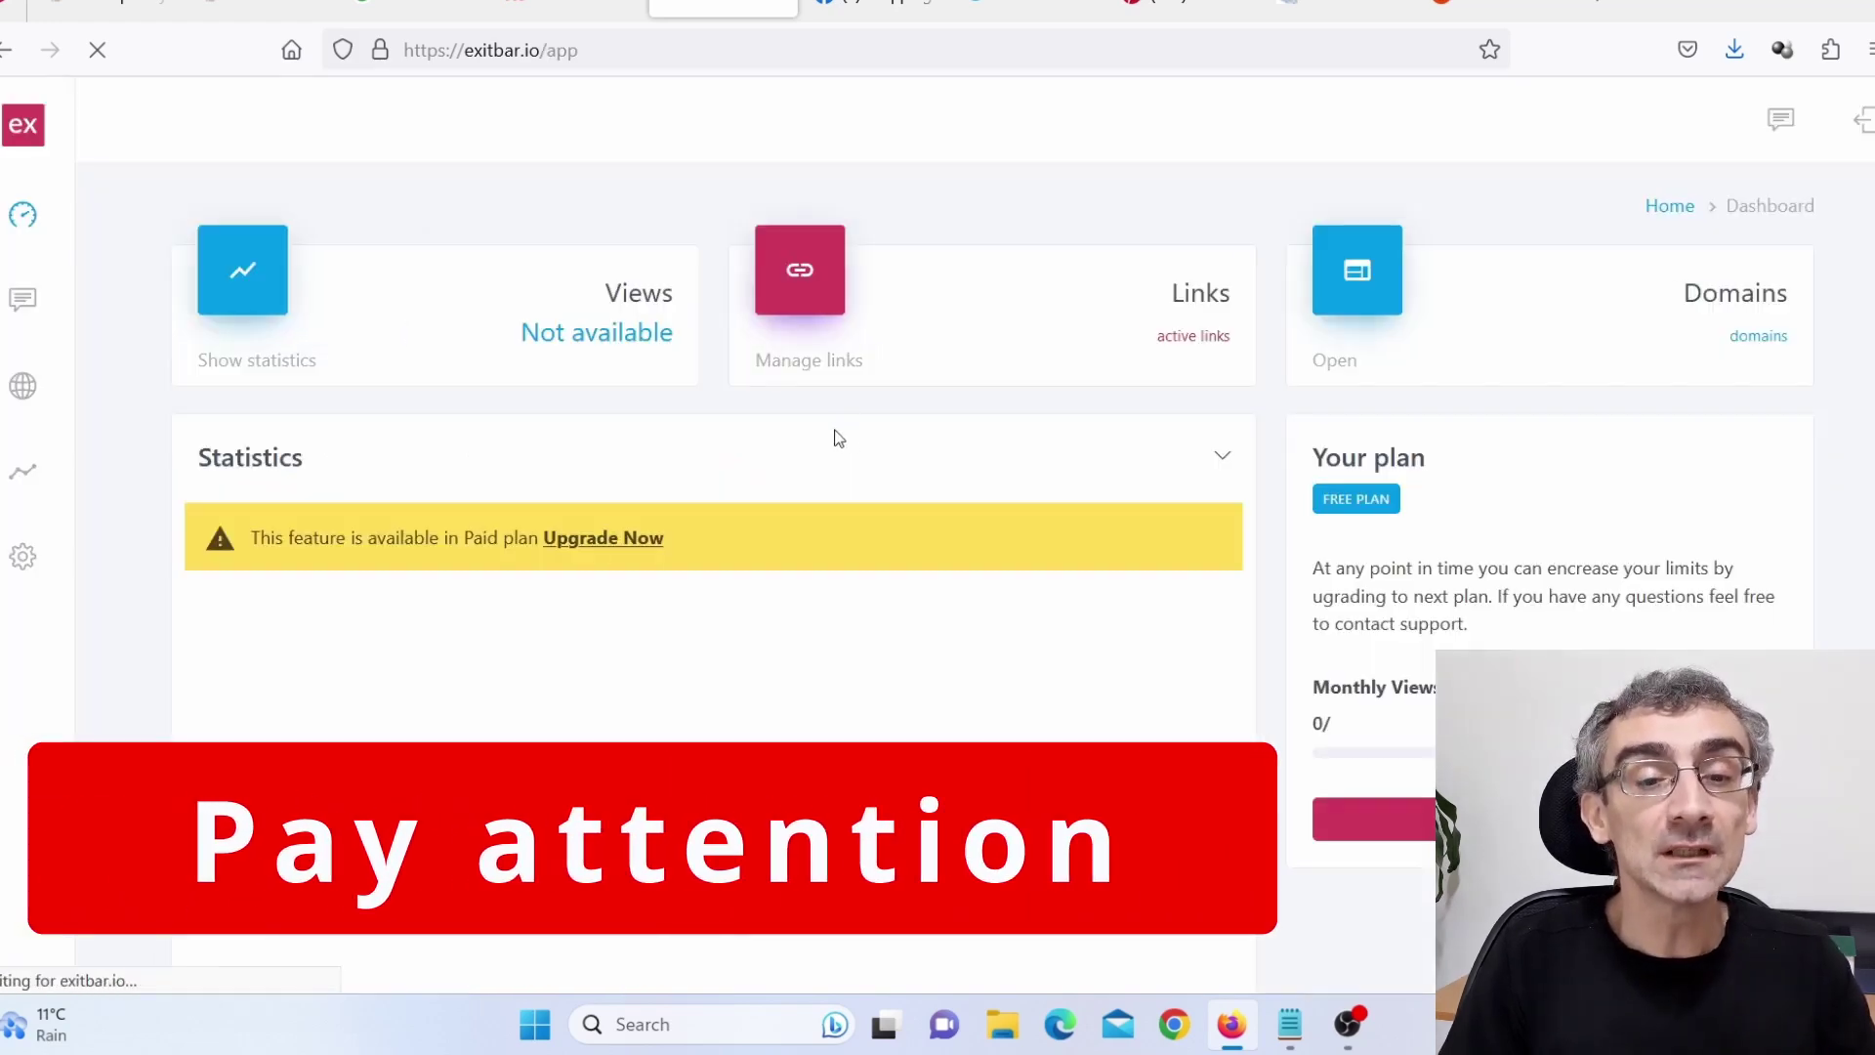
{"action": "left_click", "coordinate": [816, 371]}
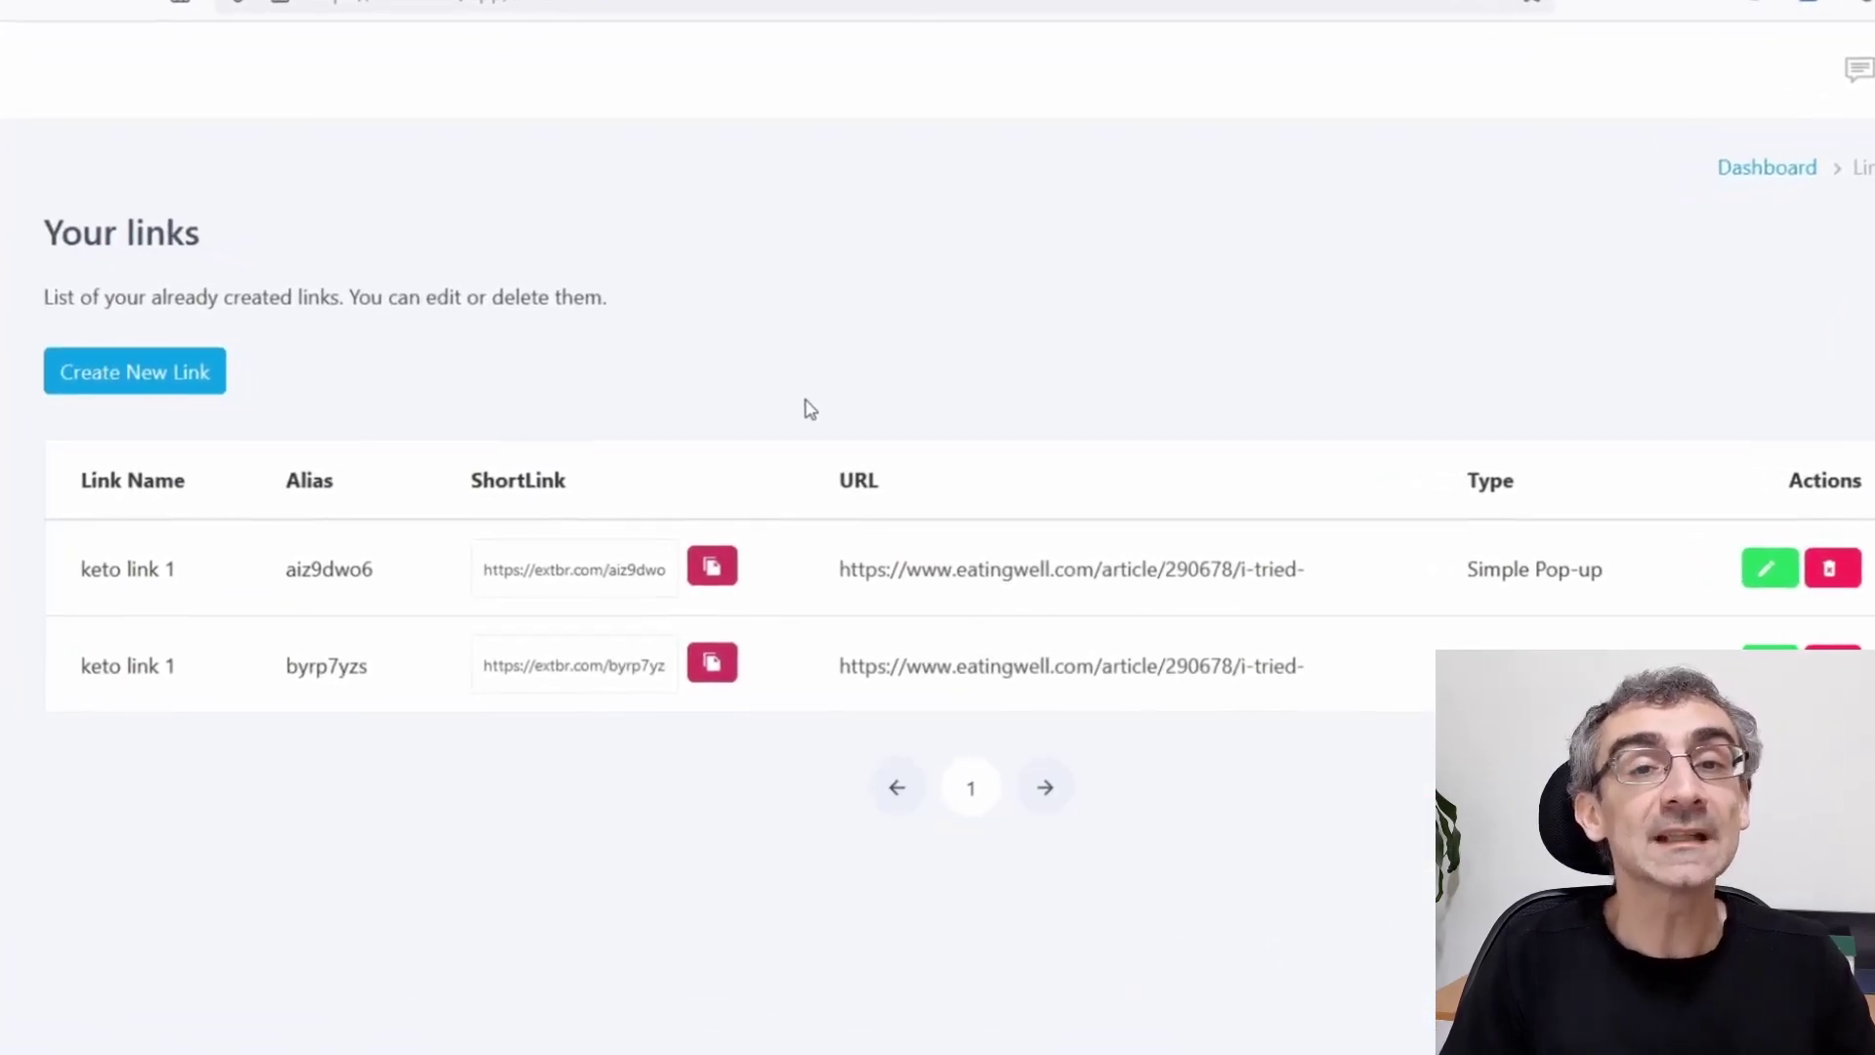
{"action": "left_click", "coordinate": [164, 387]}
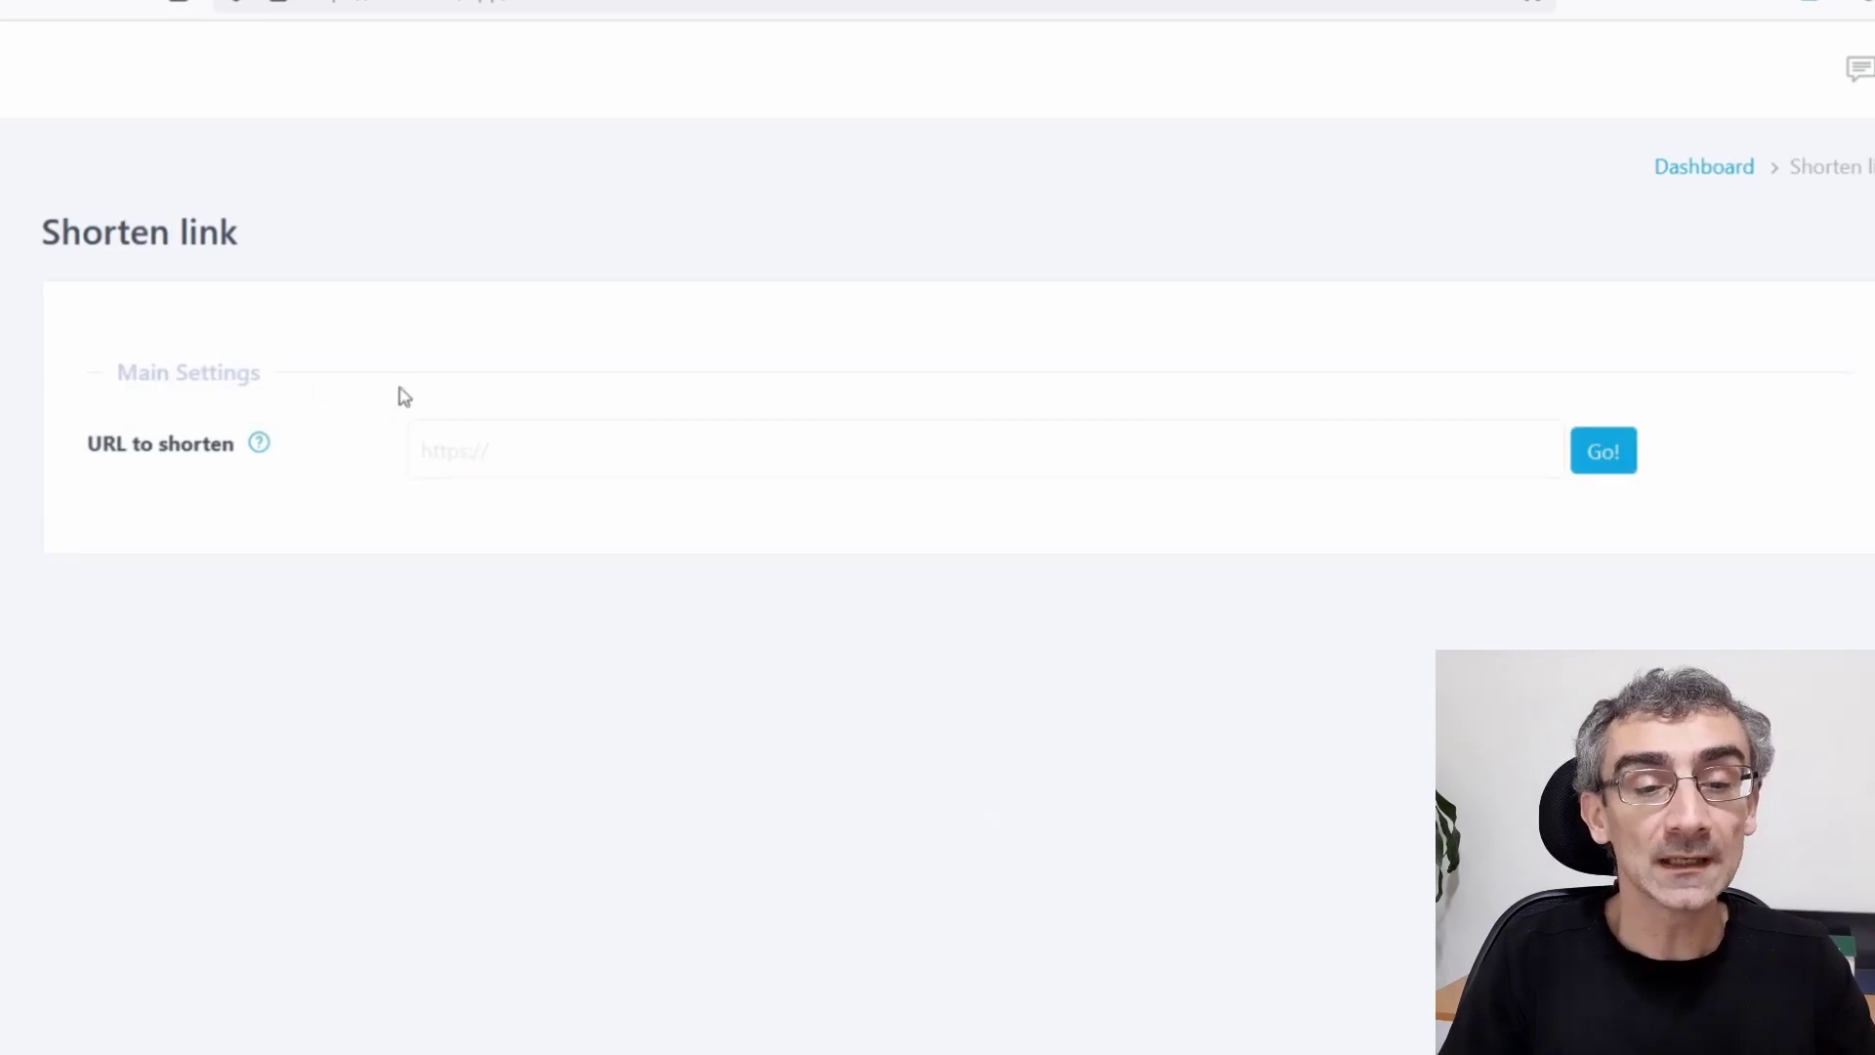
{"action": "left_click", "coordinate": [596, 460]}
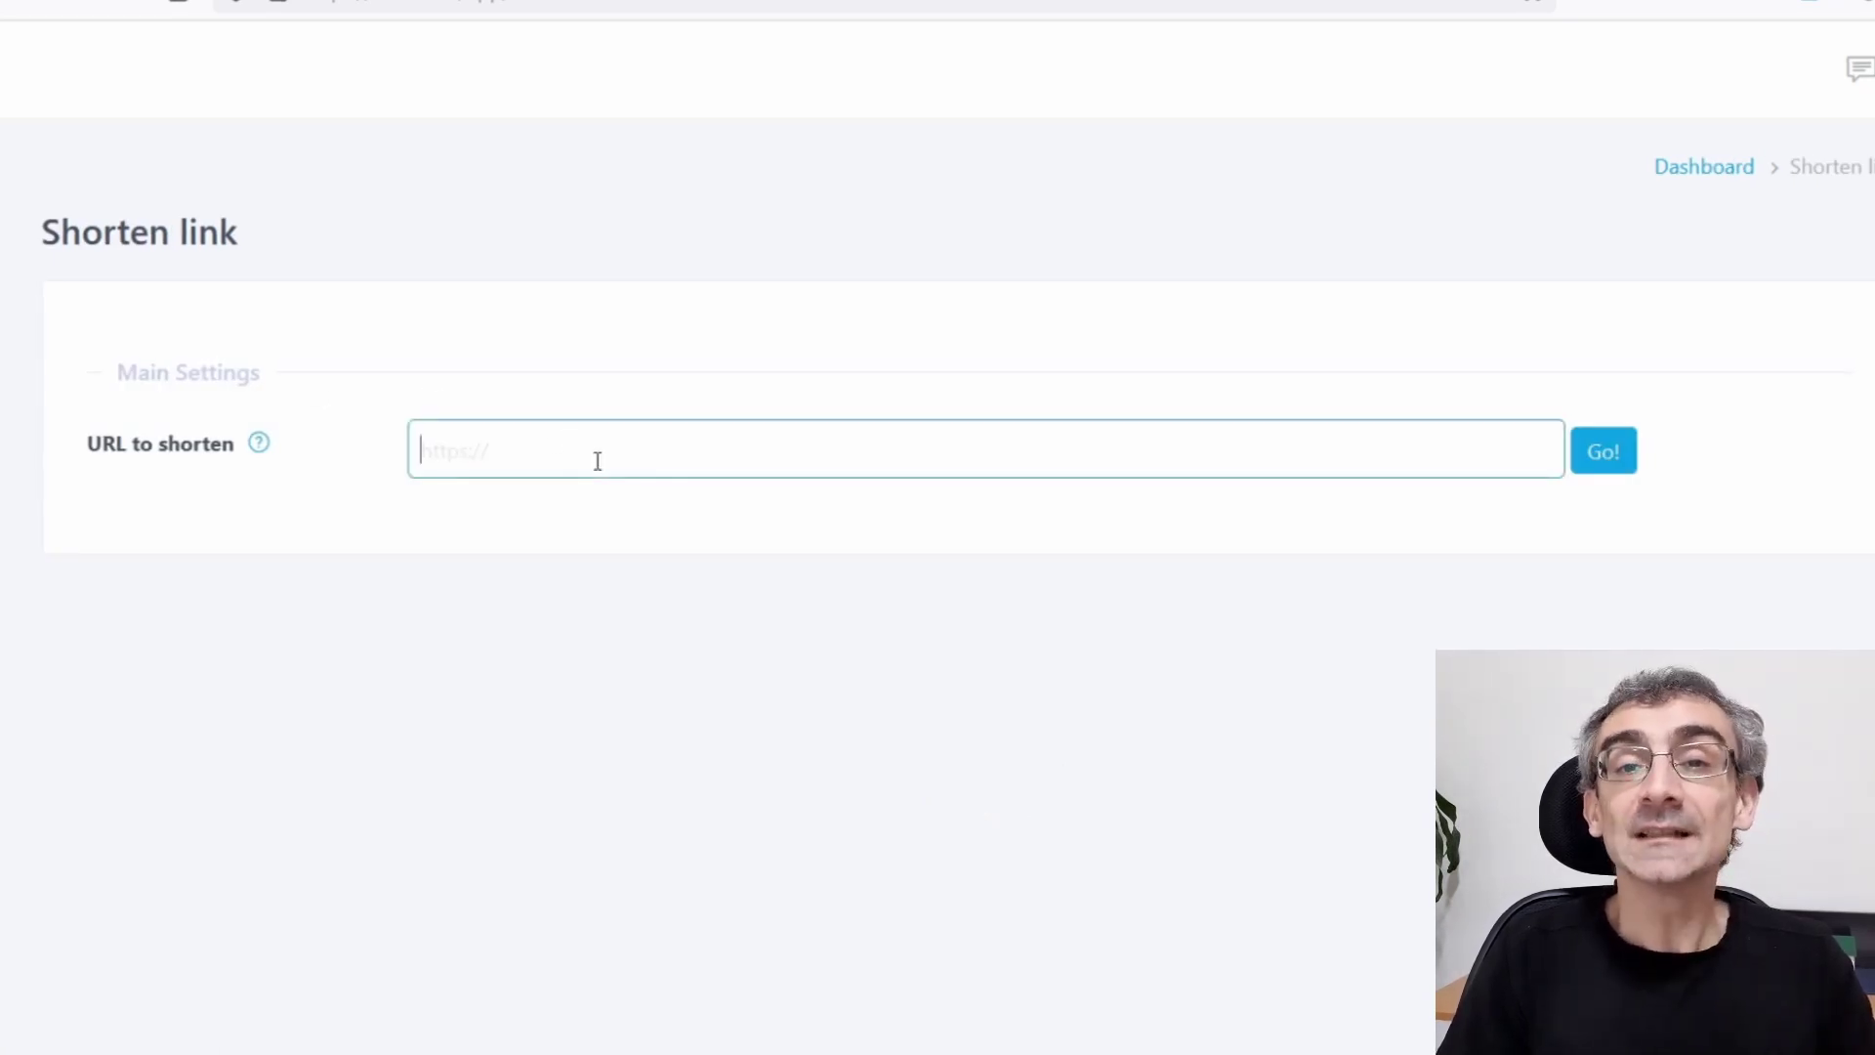
{"action": "key", "text": "ctrl+v"}
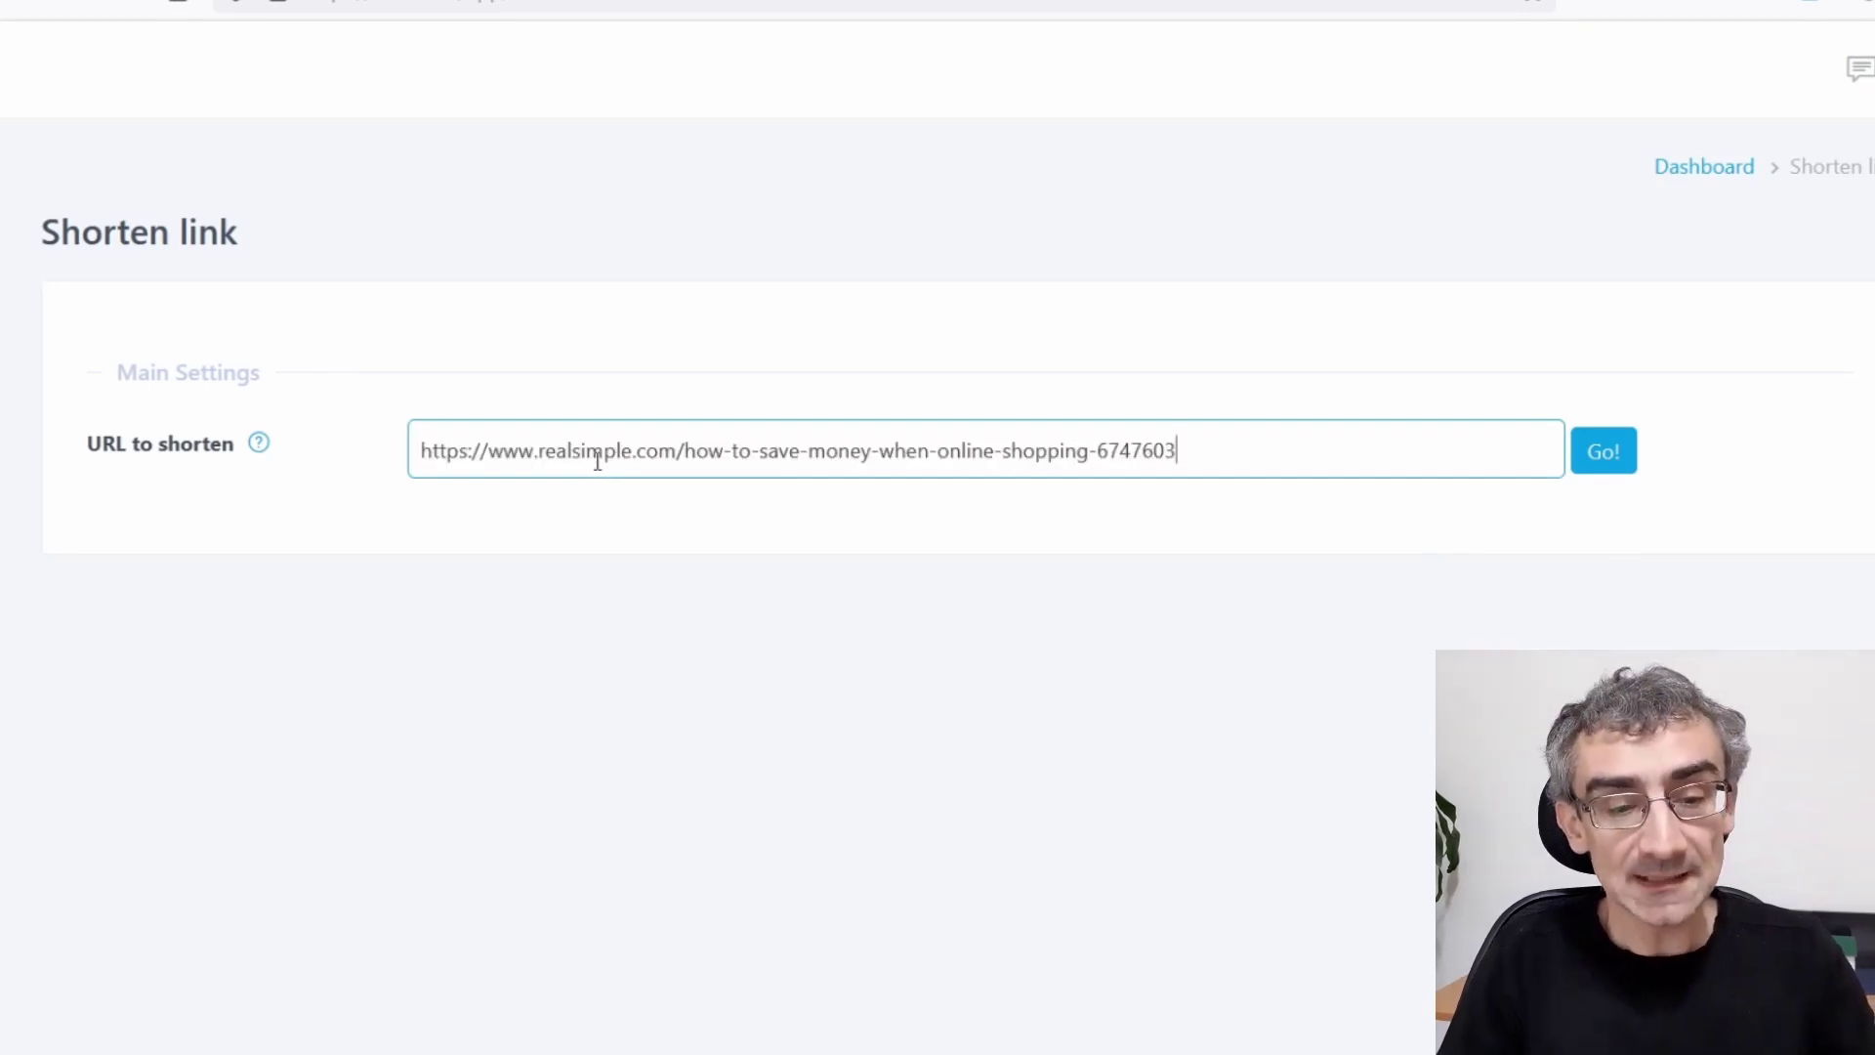
{"action": "left_click_drag", "start_coordinate": [1208, 447], "coordinate": [374, 437]}
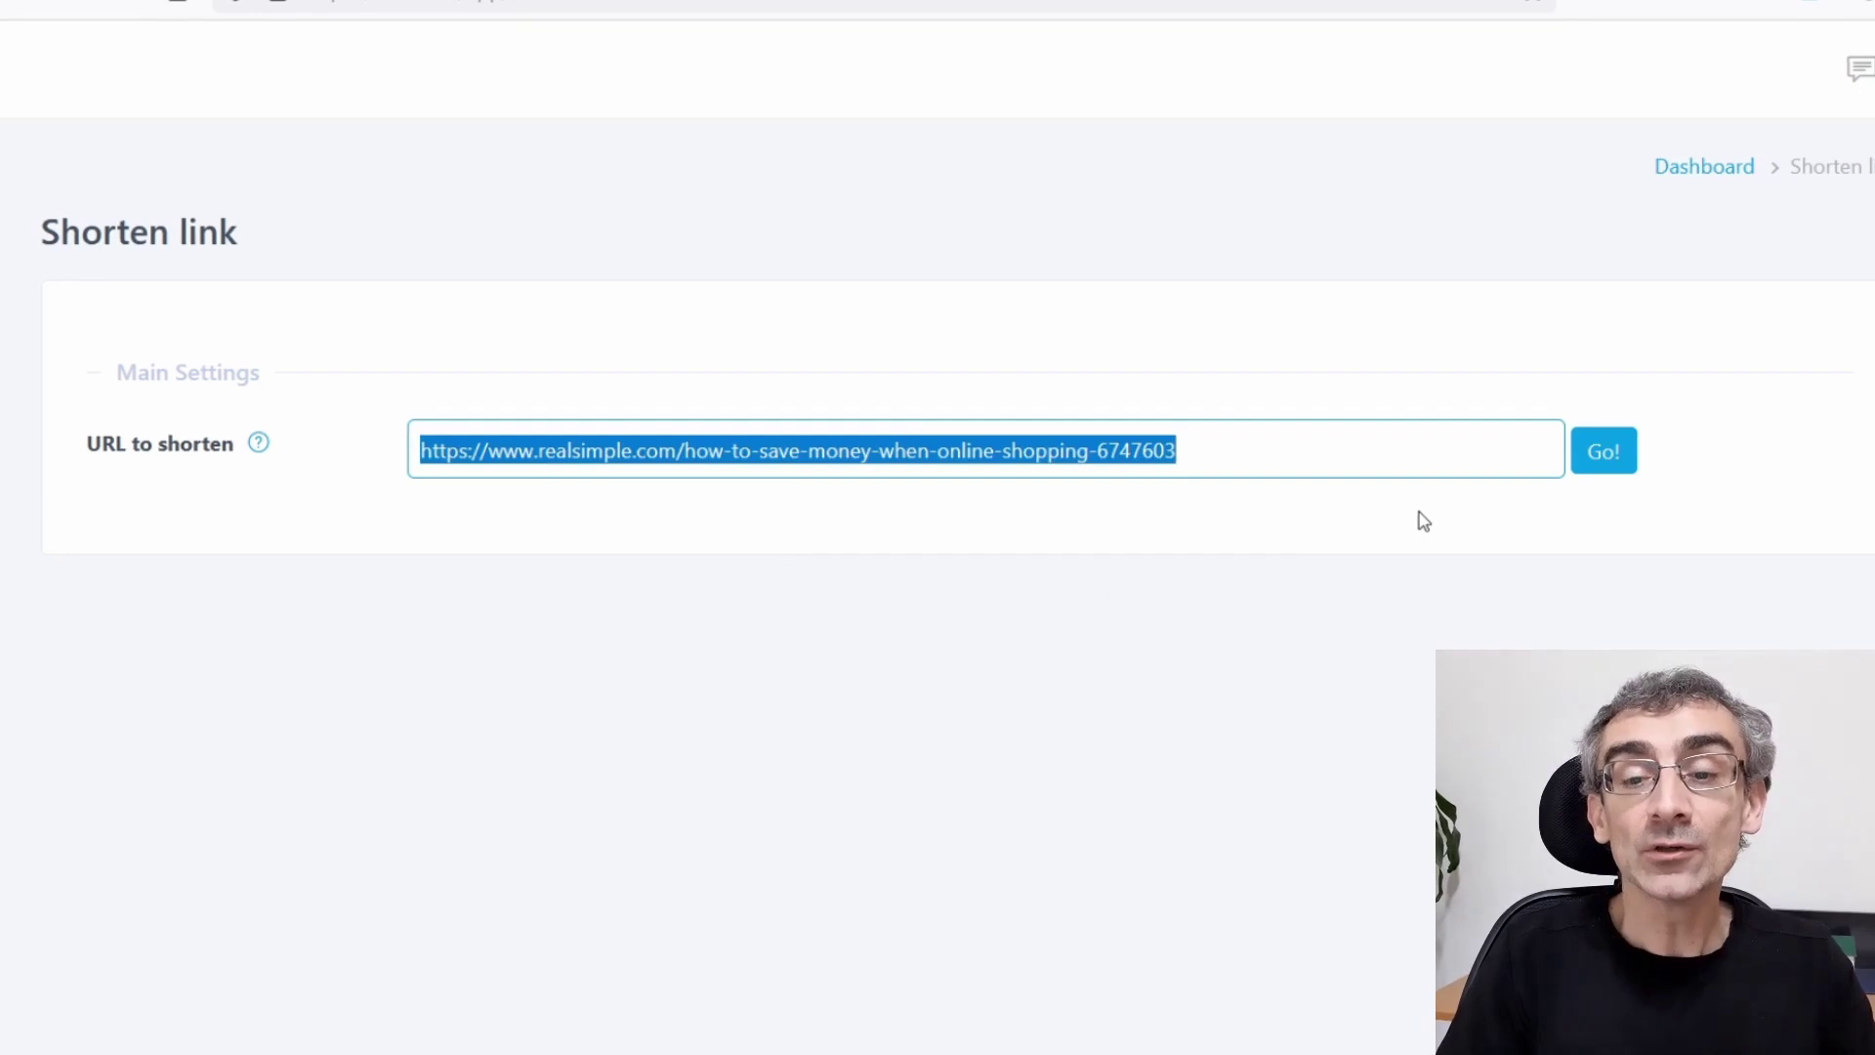
{"action": "left_click", "coordinate": [1587, 479]}
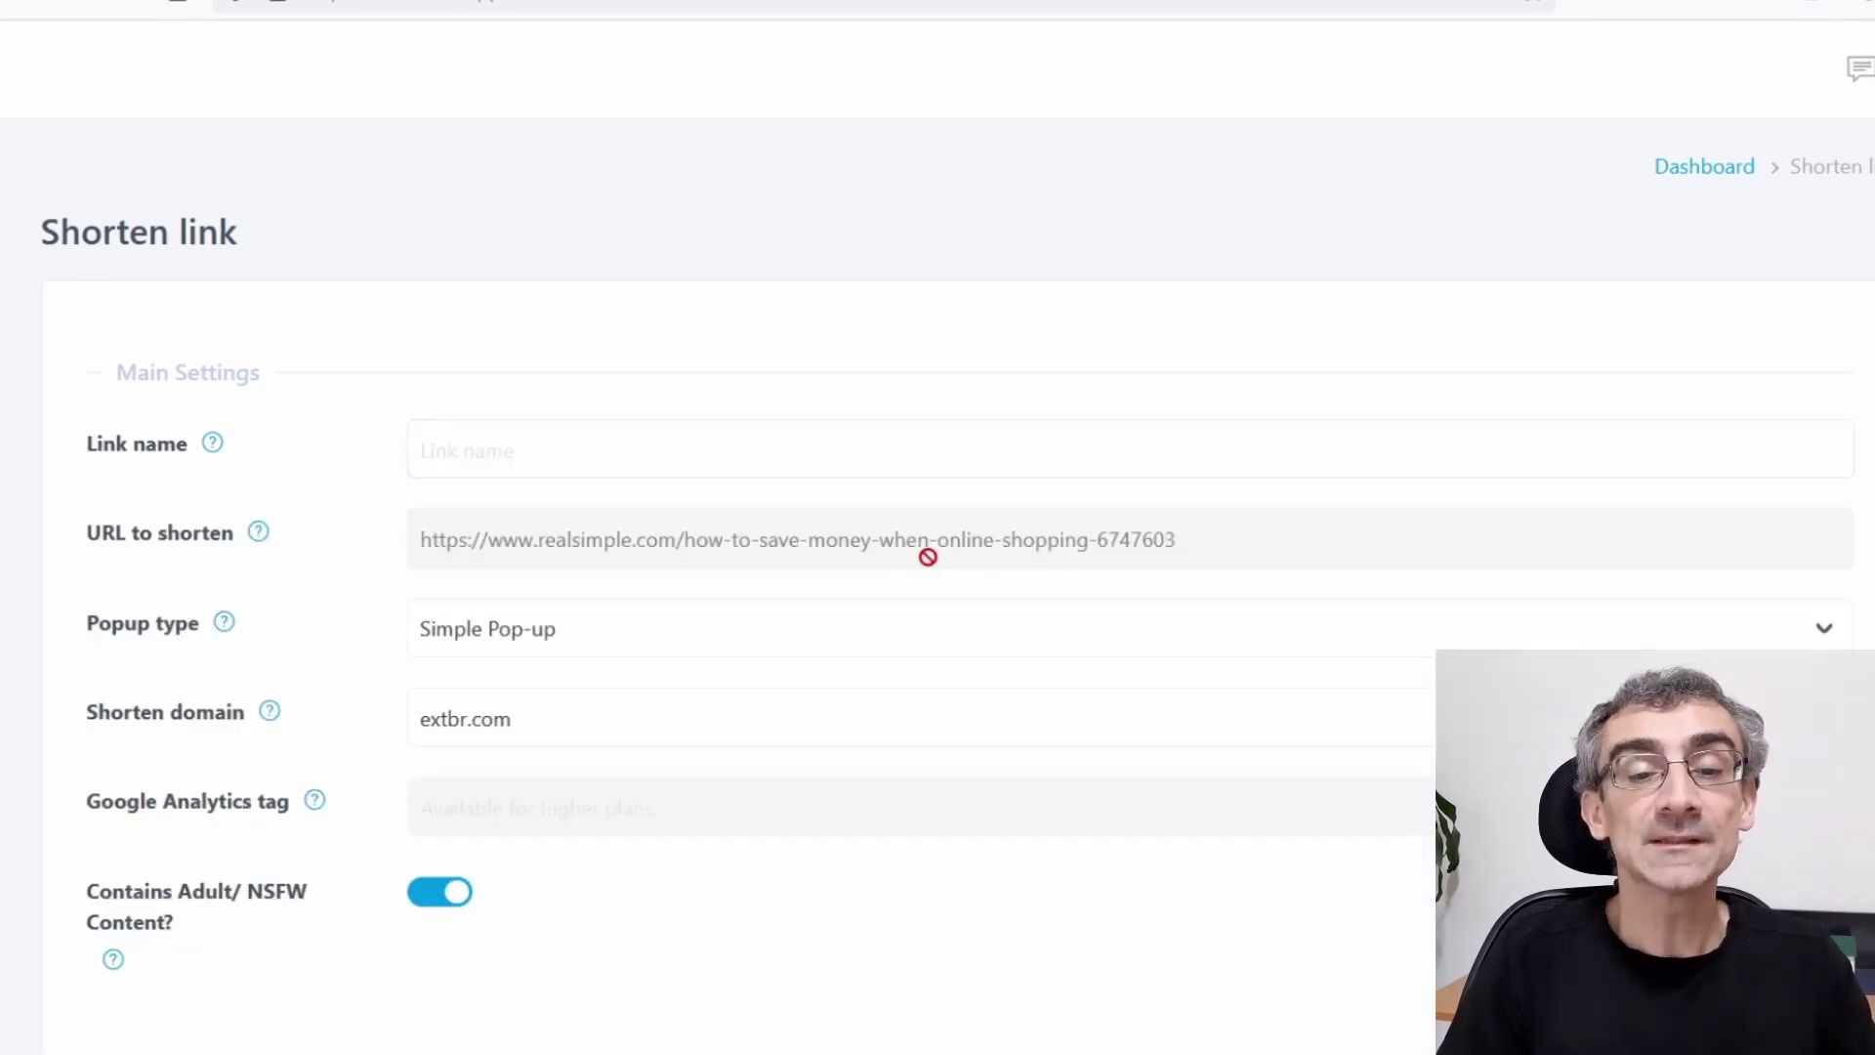
Step: Name the new link "Gift card" in its main settings
{"action": "scroll", "coordinate": [911, 561], "scroll_direction": "down", "scroll_amount": 2}
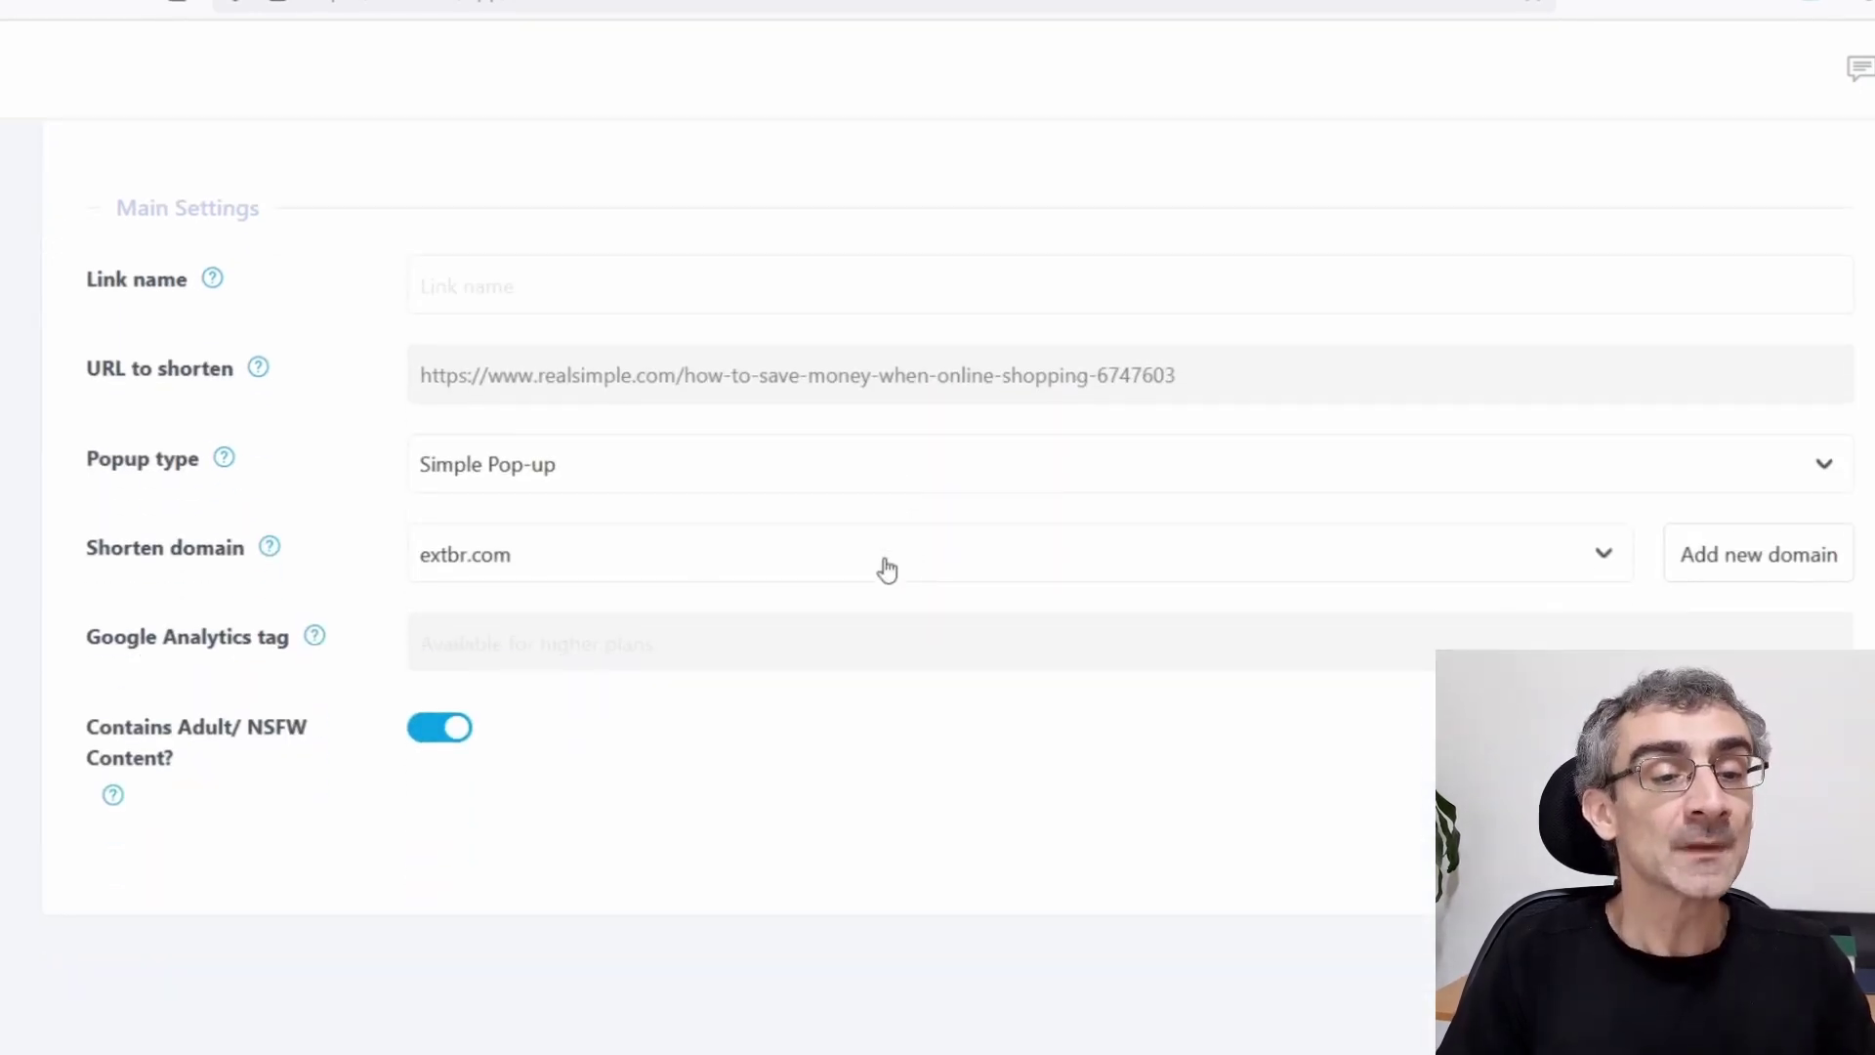
{"action": "left_click", "coordinate": [550, 278]}
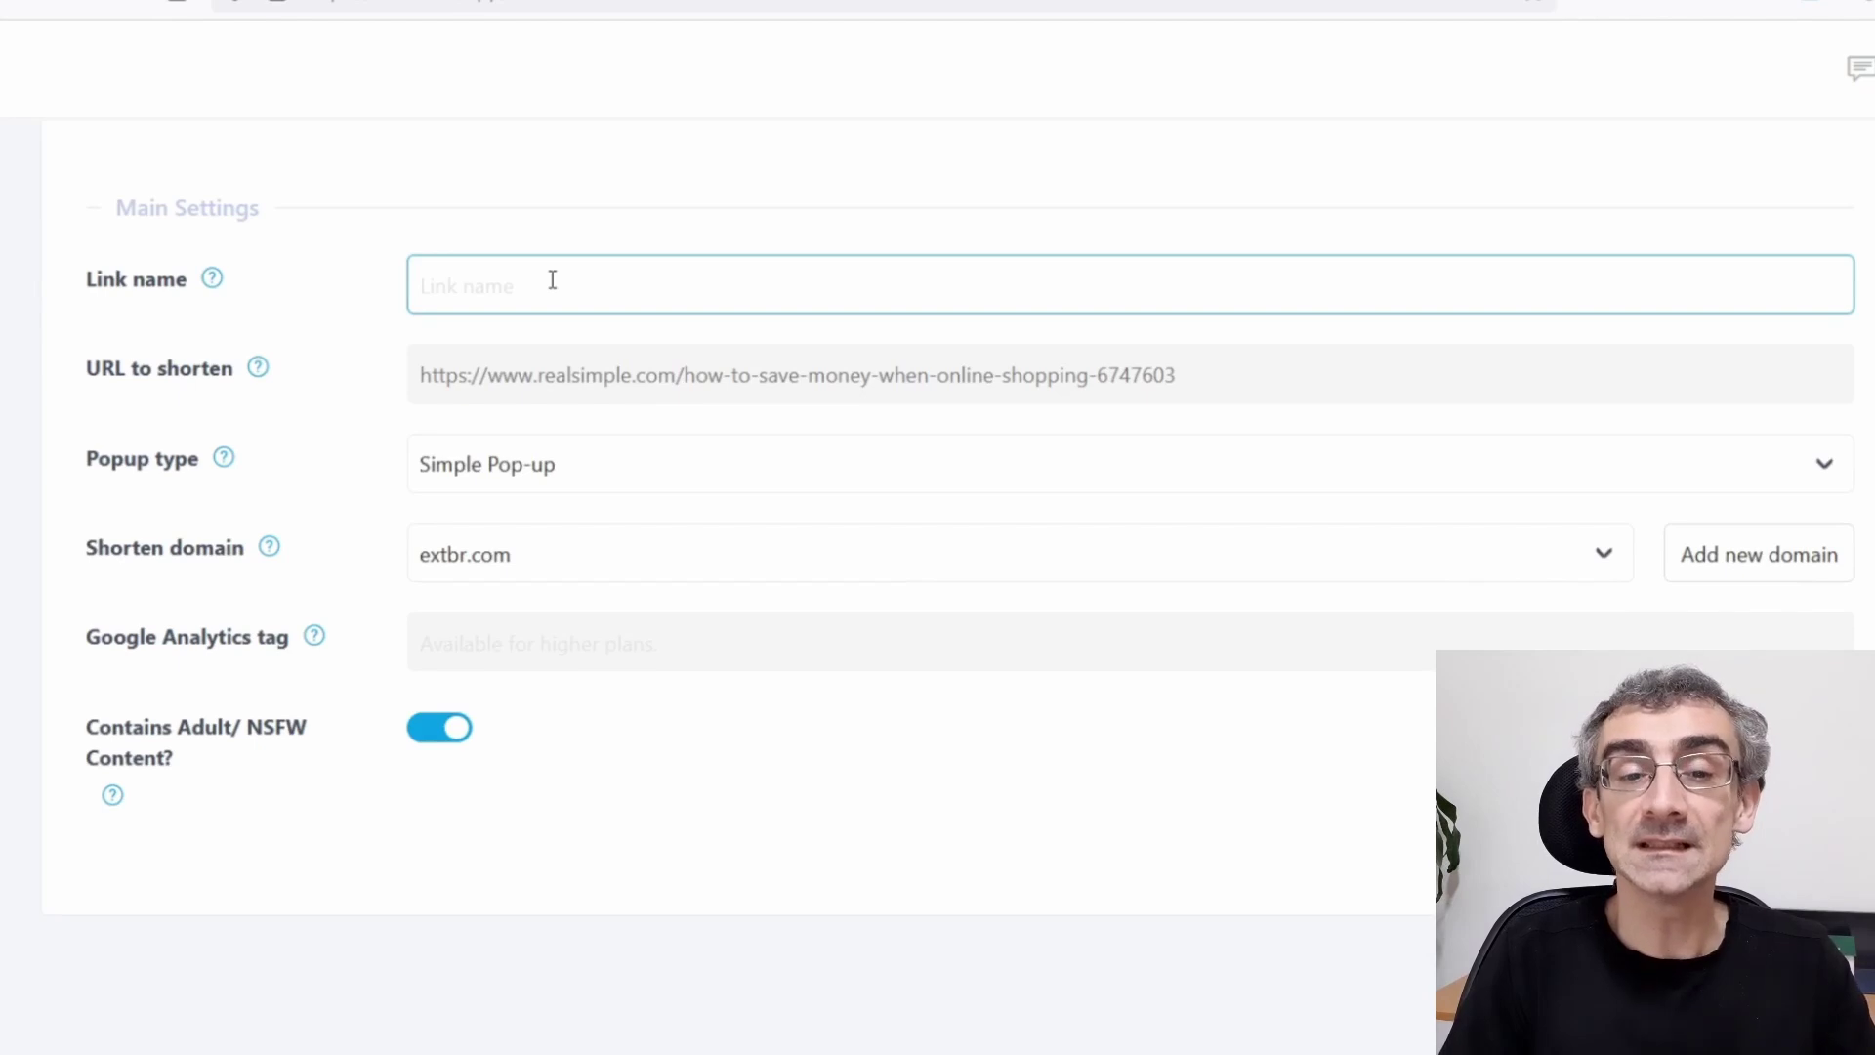
{"action": "type", "text": "Gift card"}
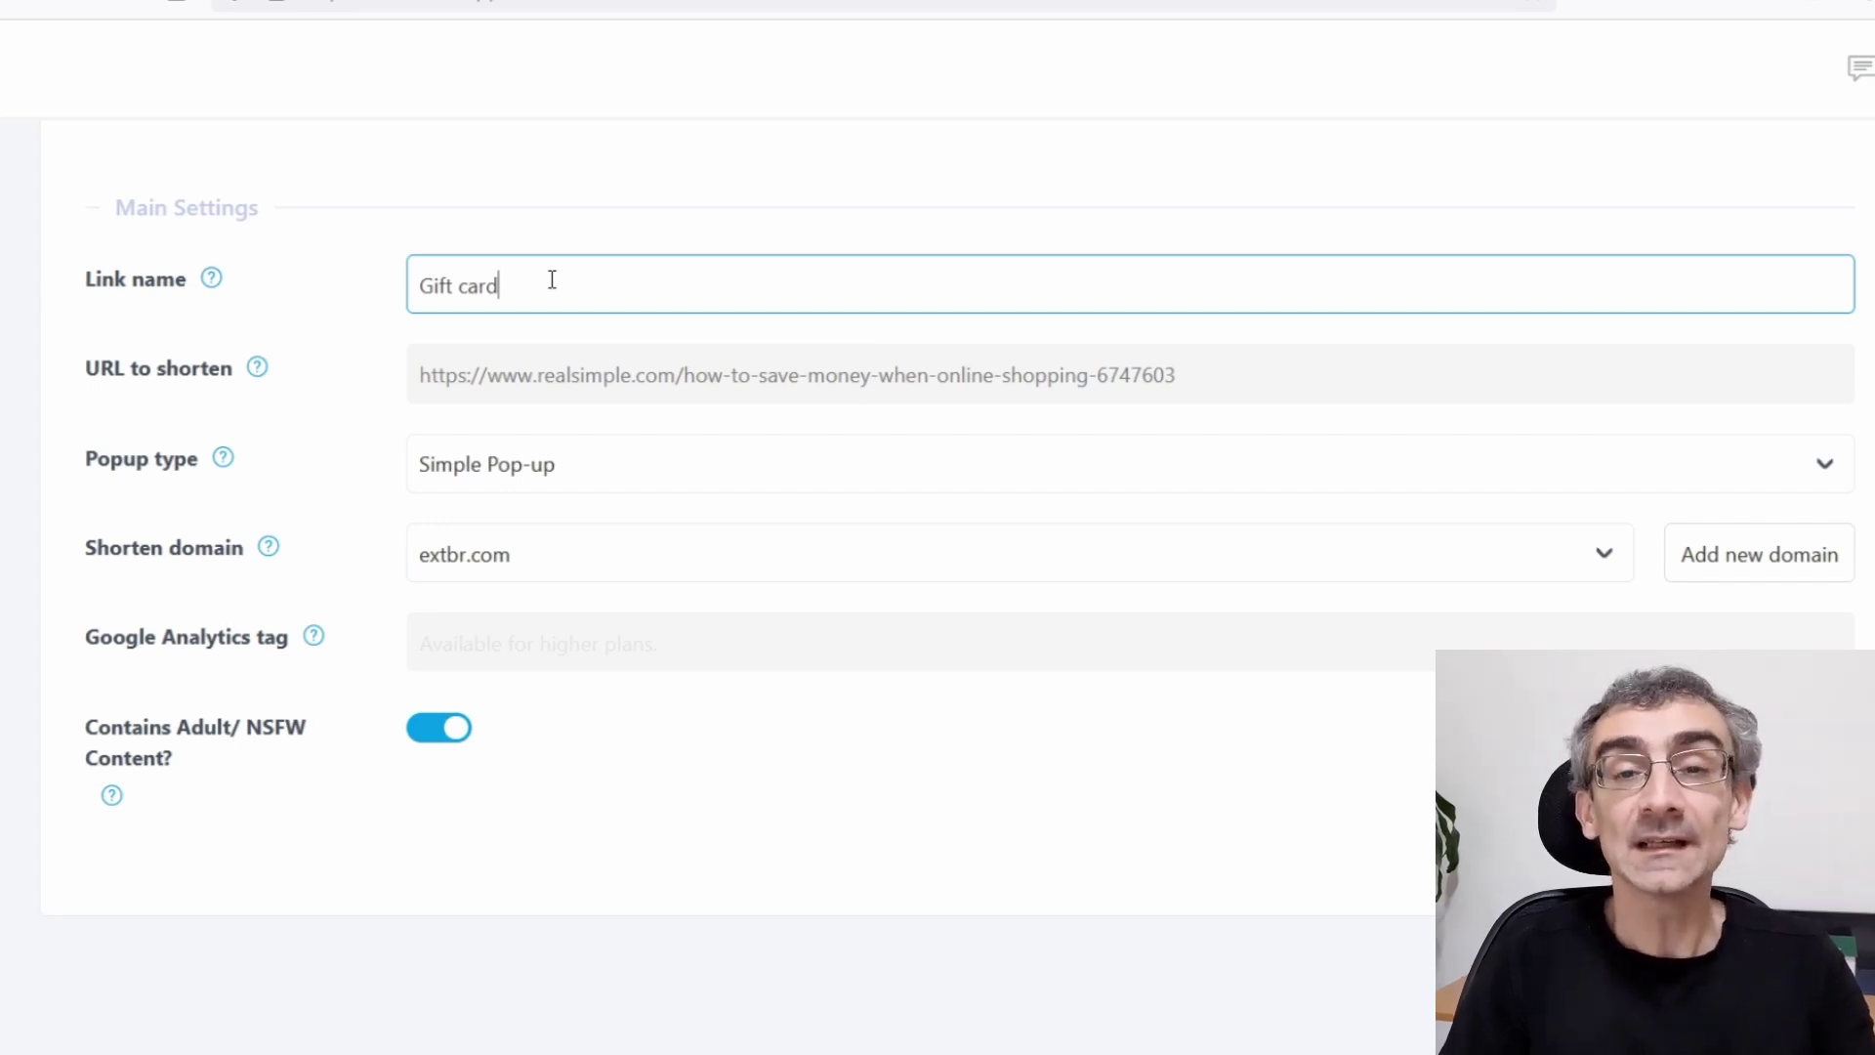
{"action": "left_click_drag", "start_coordinate": [564, 292], "coordinate": [400, 313]}
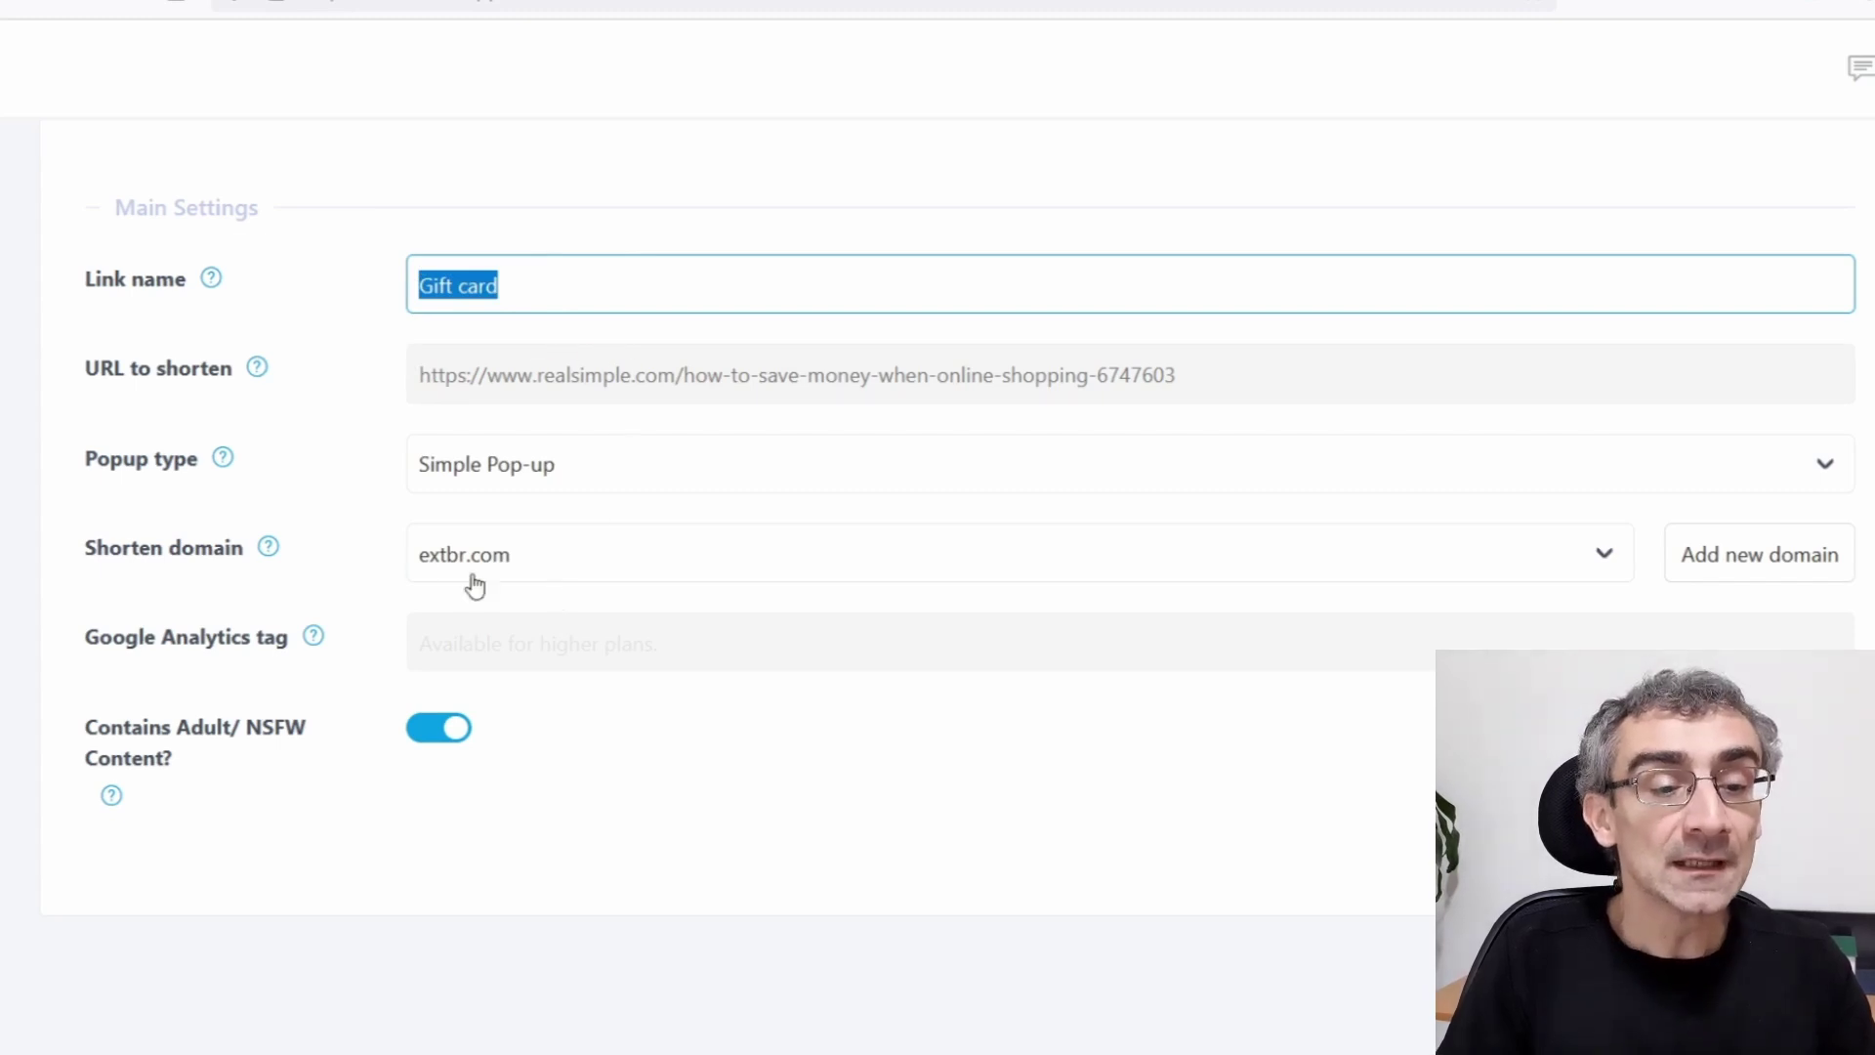
Step: Keep Simple Pop-up and the extbr.com domain, toggle the Adult/NSFW content setting, and continue to the popup options
{"action": "left_click", "coordinate": [513, 492]}
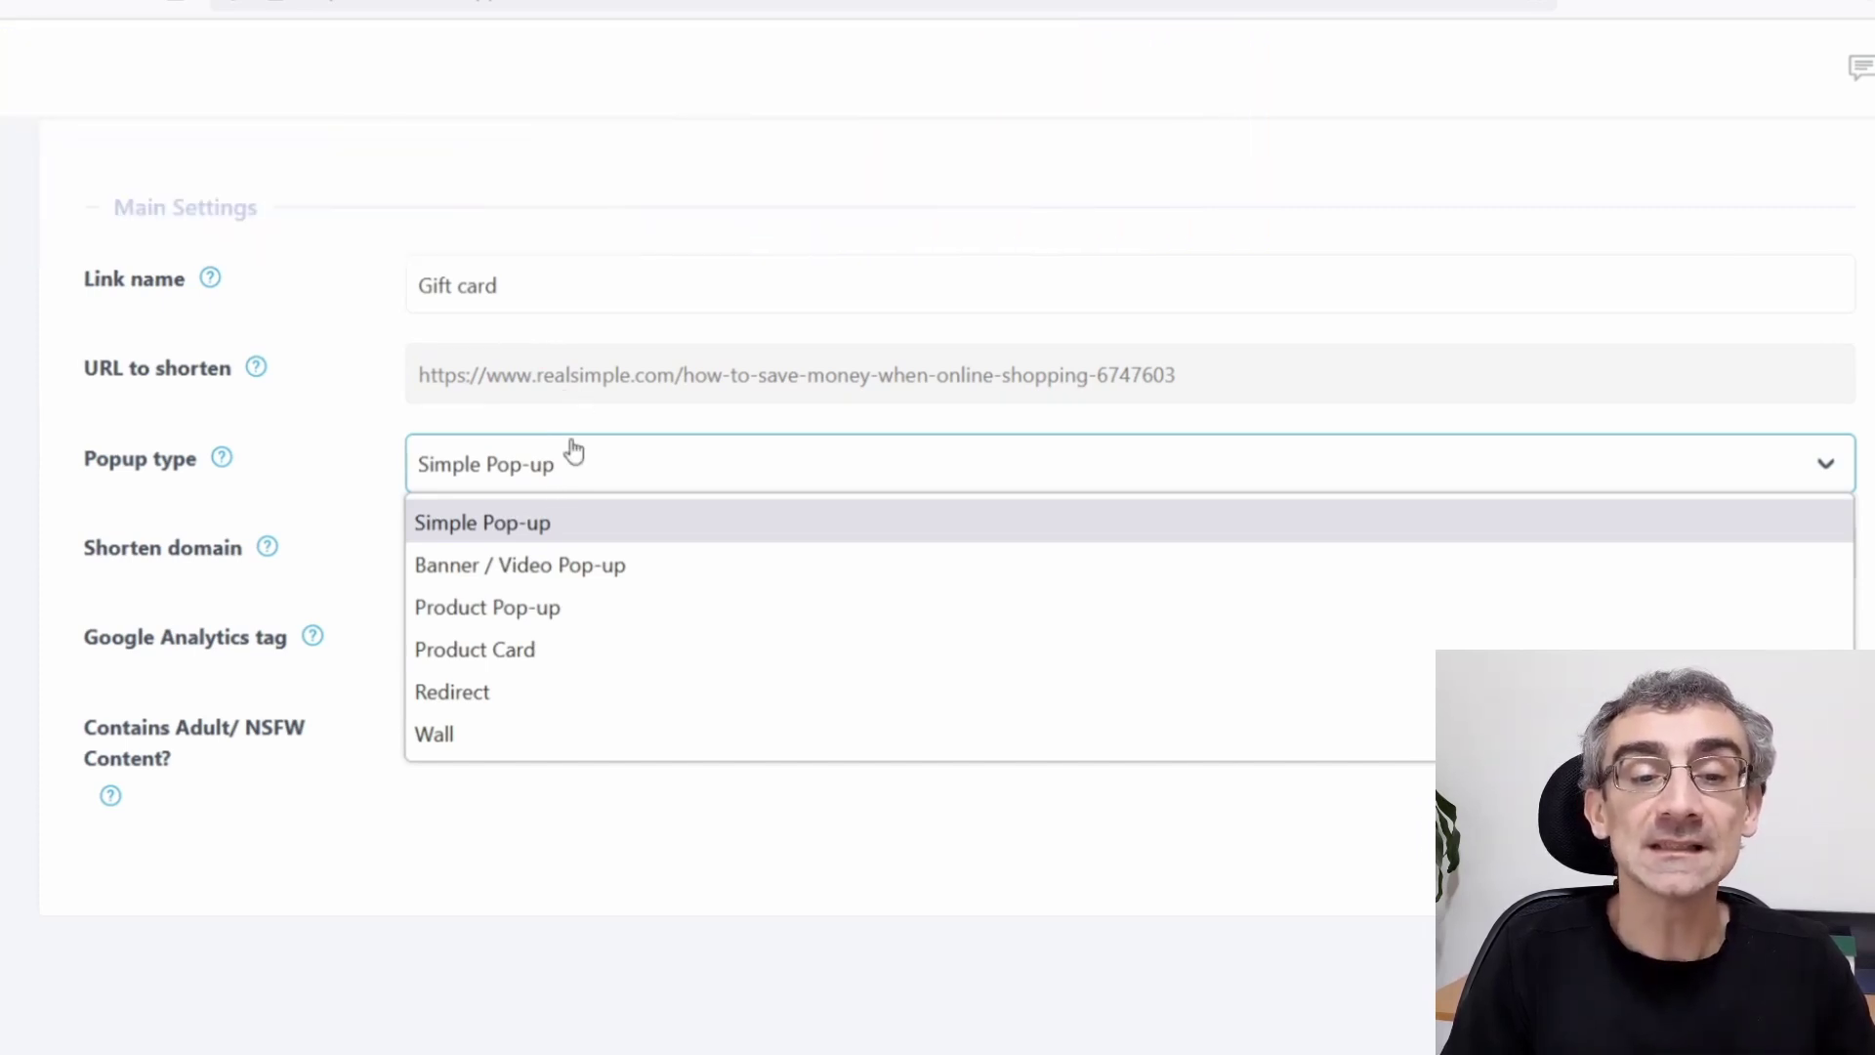
{"action": "left_click", "coordinate": [553, 209]}
{"action": "scroll", "coordinate": [577, 628], "scroll_direction": "down", "scroll_amount": 2}
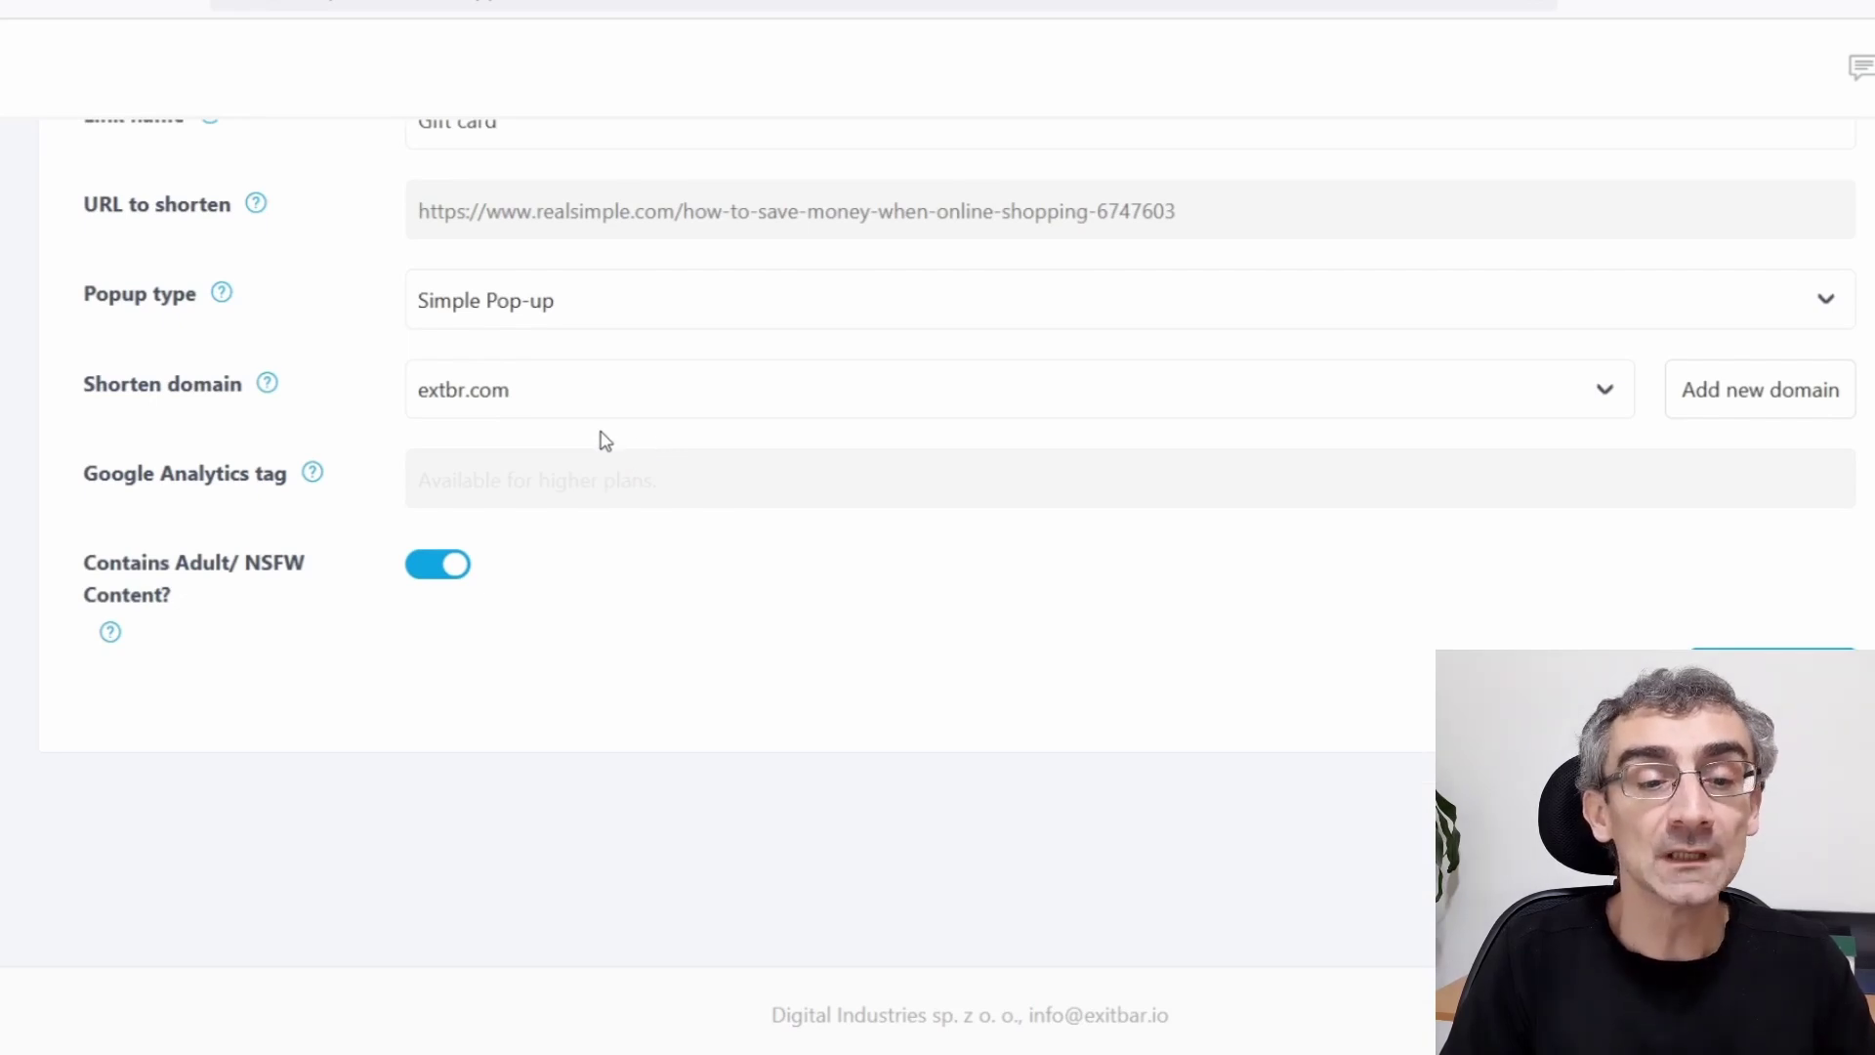
{"action": "left_click", "coordinate": [553, 404]}
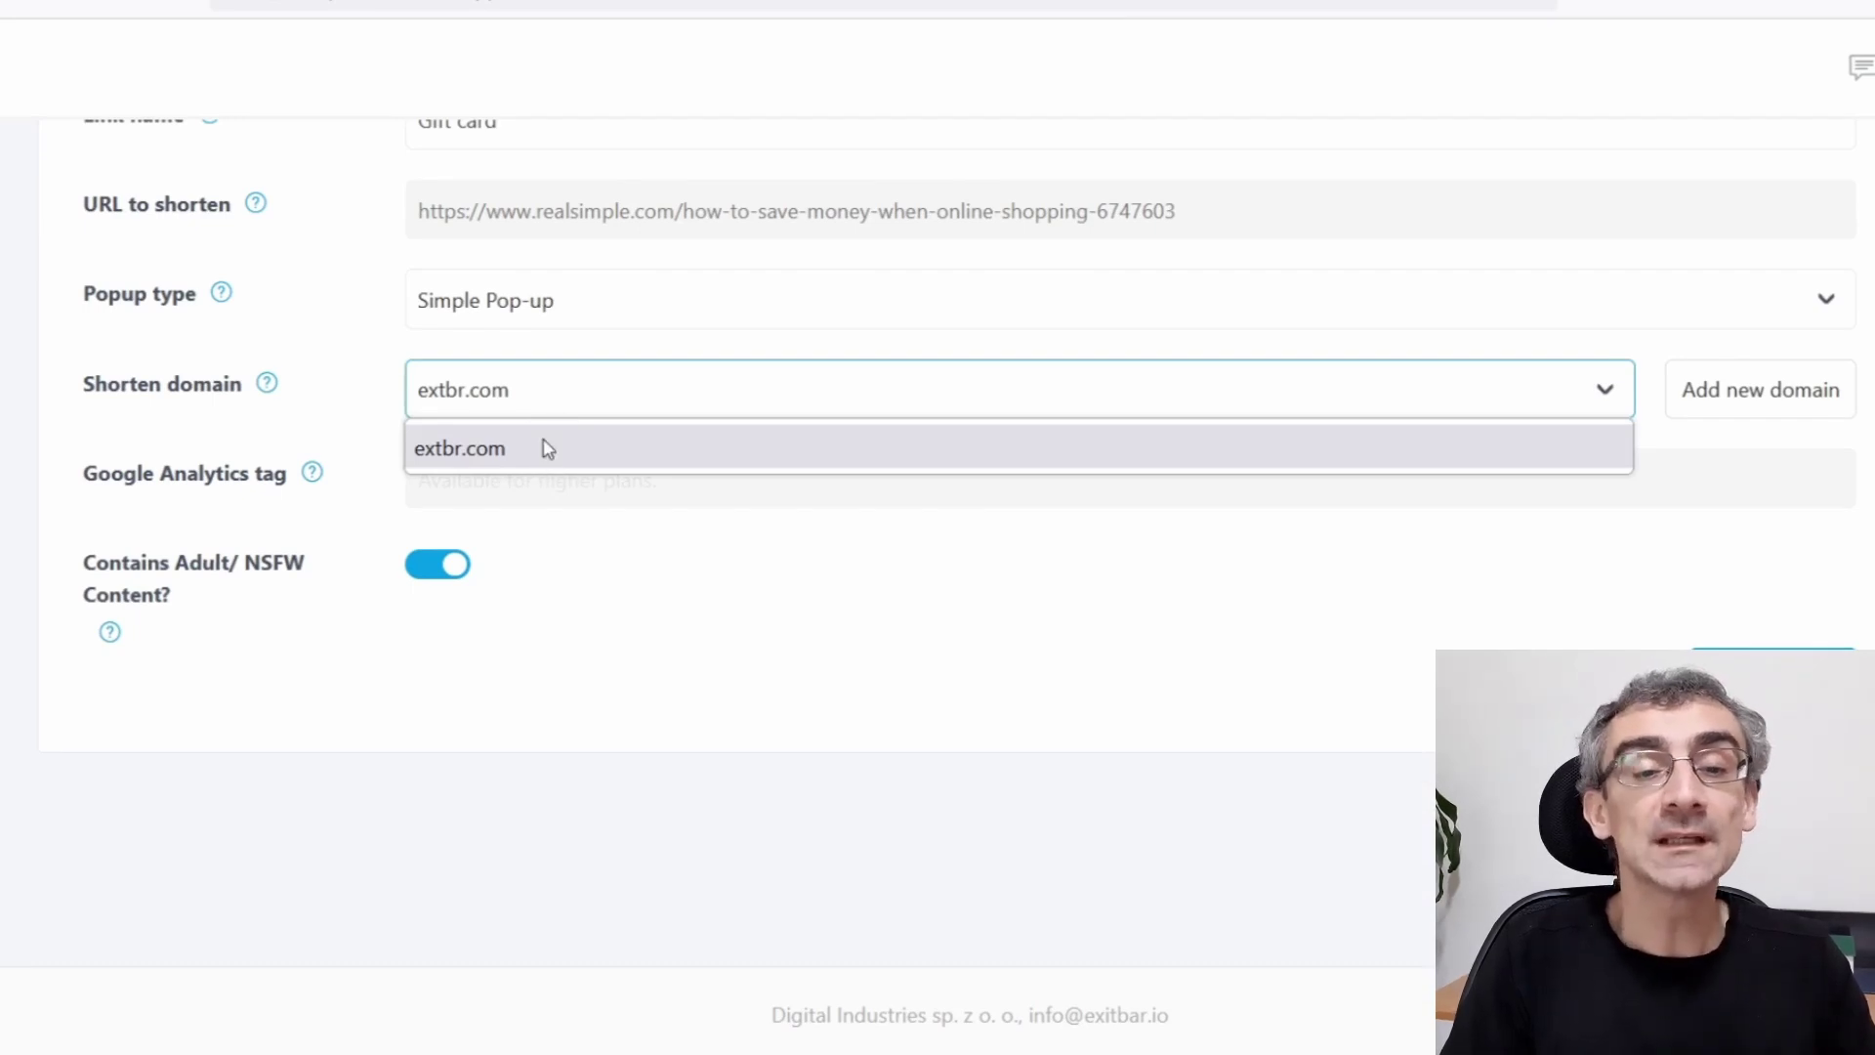
{"action": "left_click", "coordinate": [353, 328]}
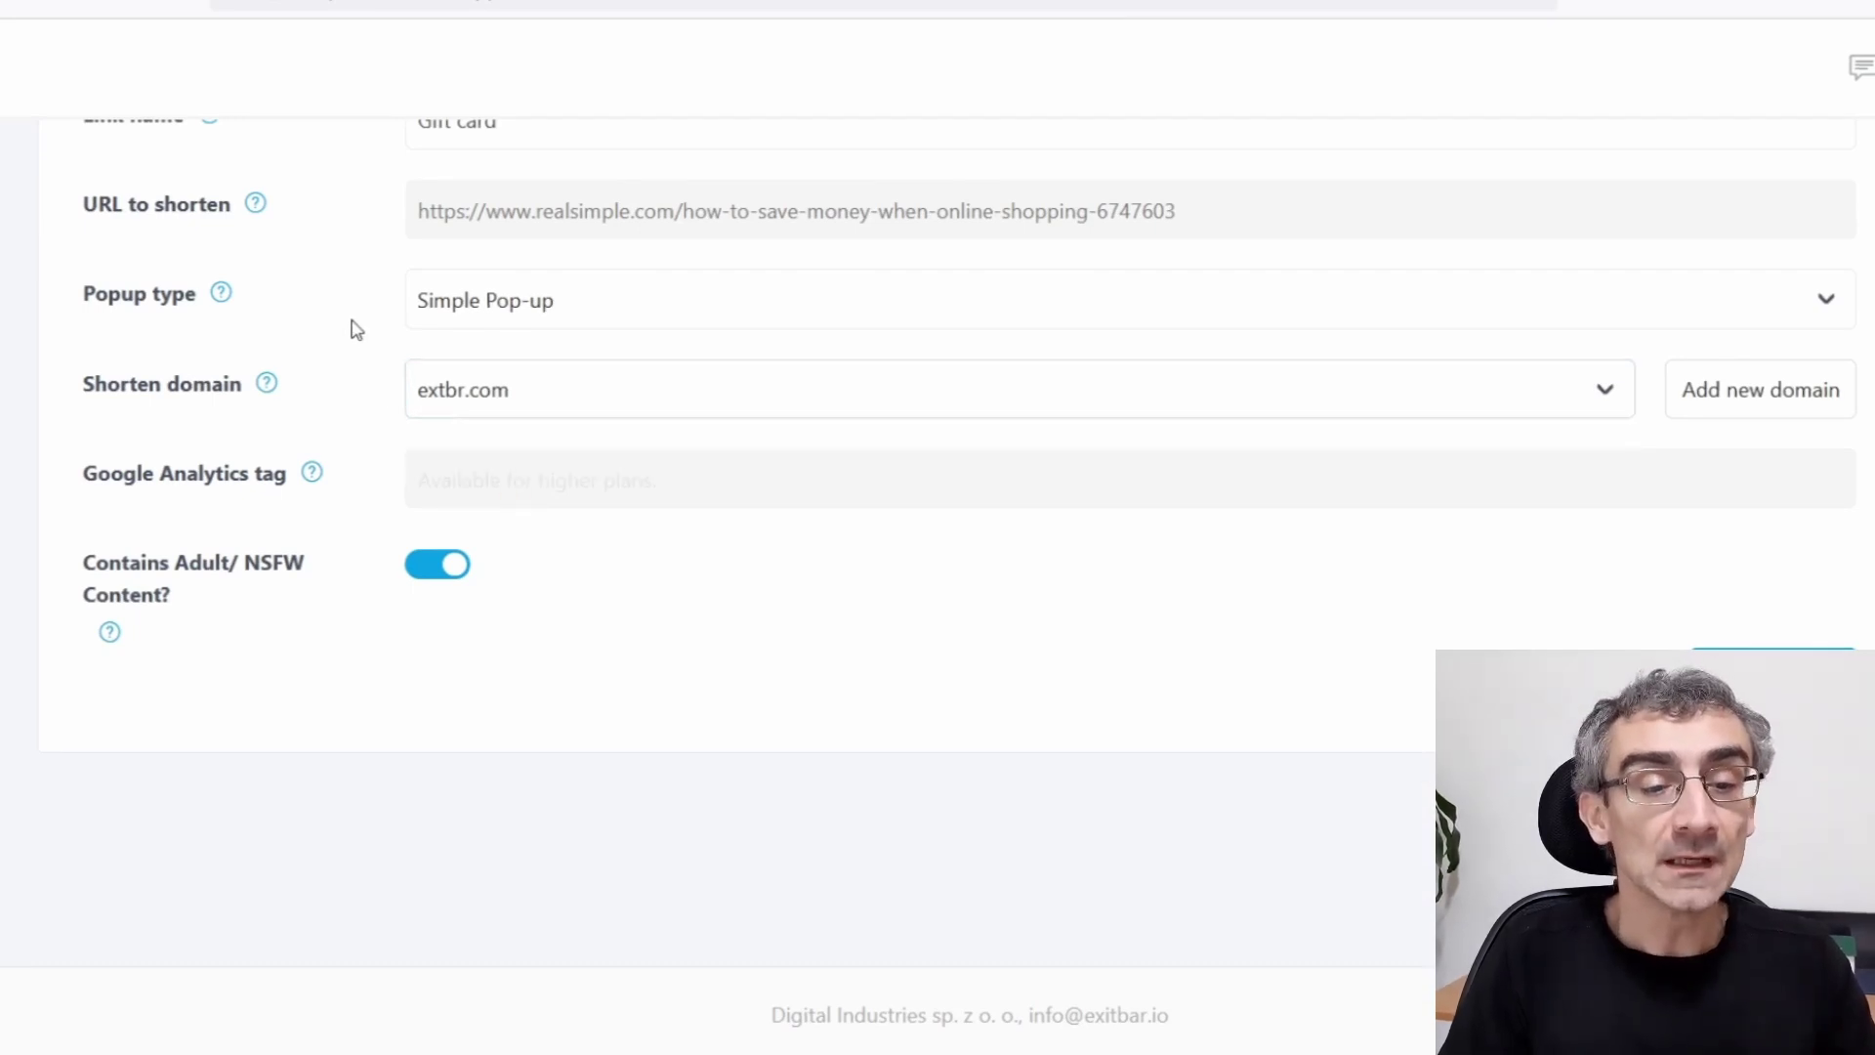
{"action": "left_click", "coordinate": [427, 572]}
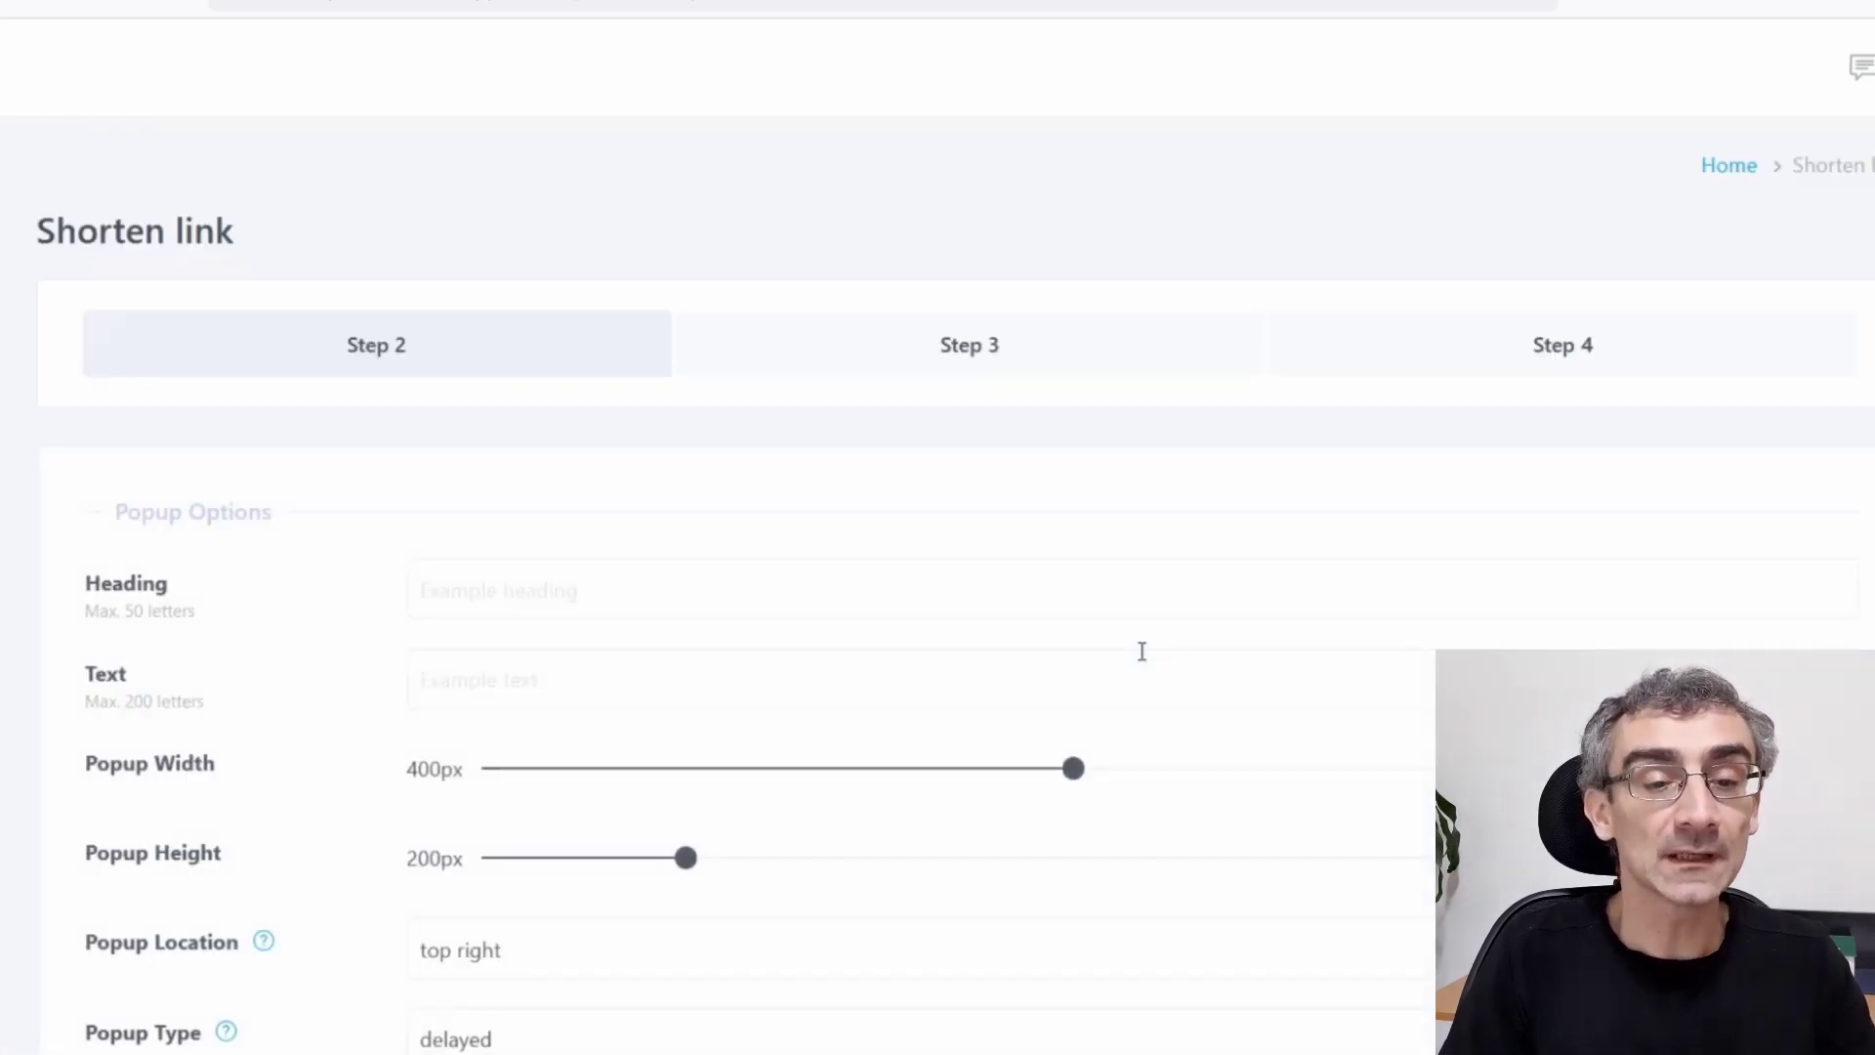
Step: Copy the article's title "How to Save Money When Online Shopping" into the popup heading
{"action": "scroll", "coordinate": [879, 522], "scroll_direction": "down", "scroll_amount": 3}
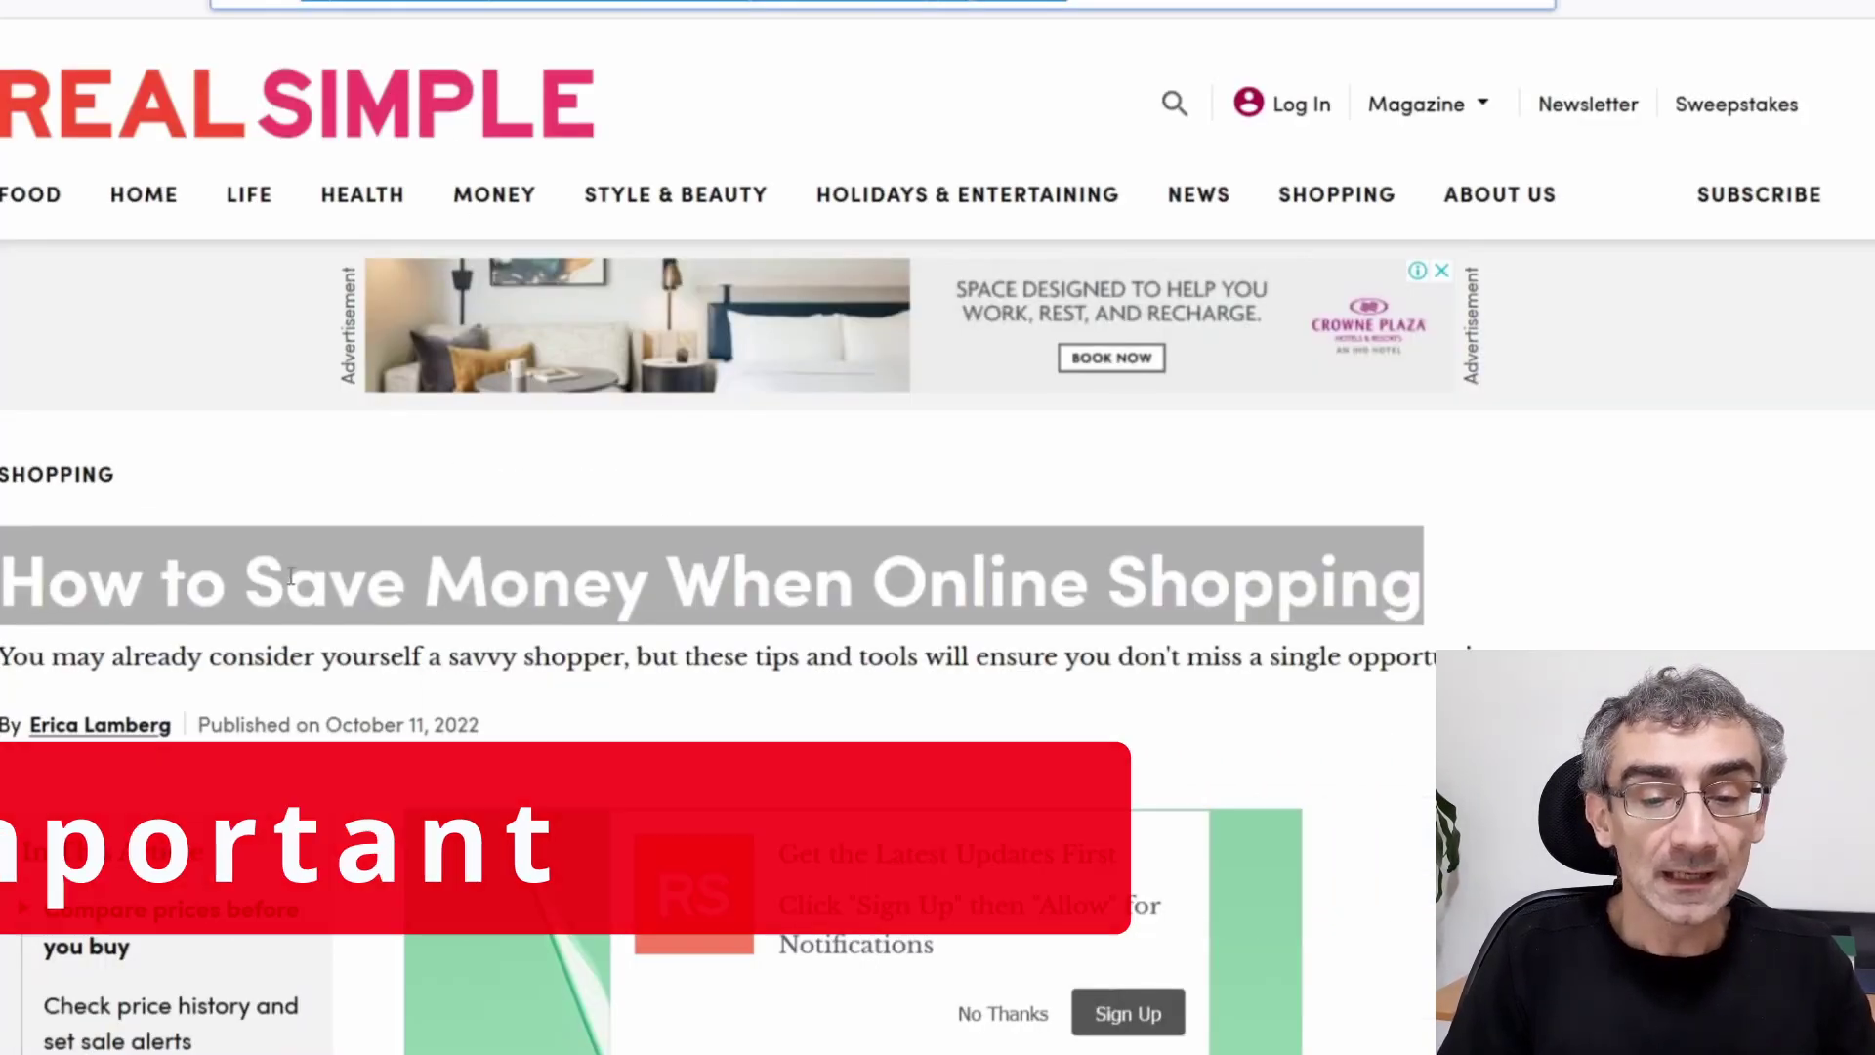
{"action": "right_click", "coordinate": [343, 613]}
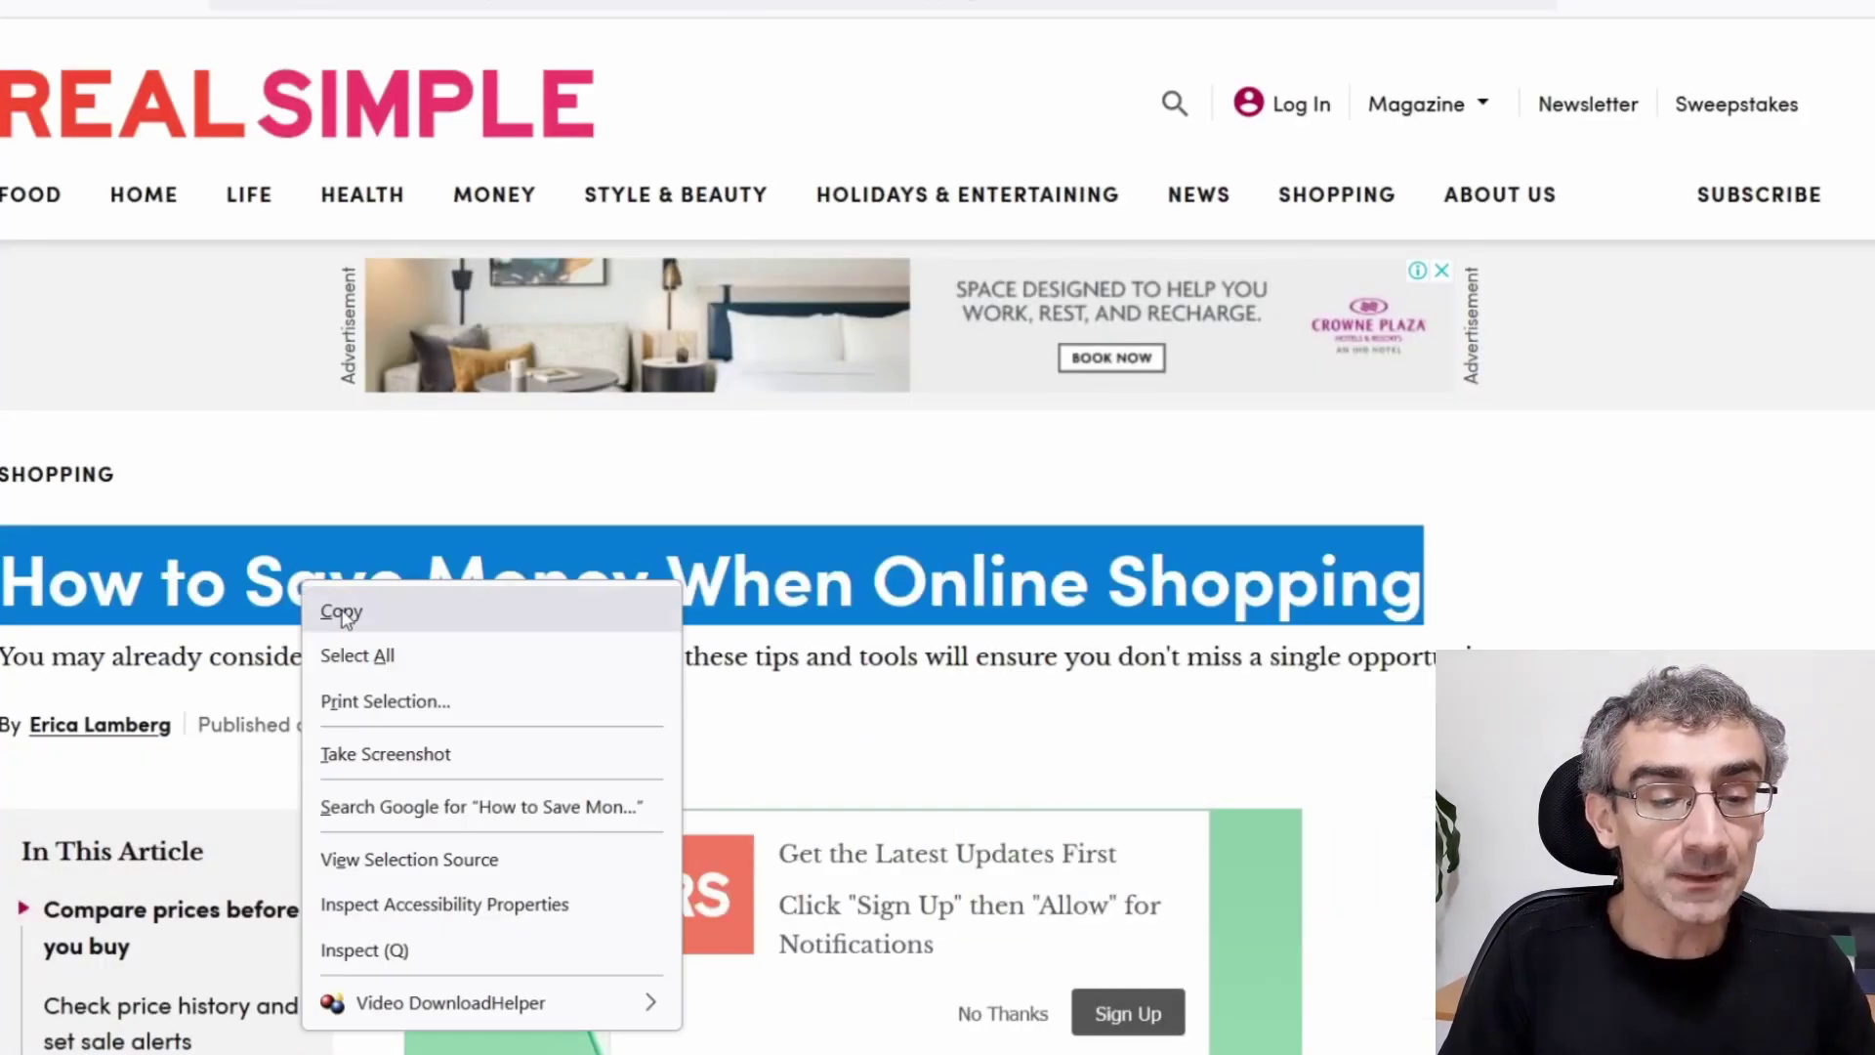
{"action": "left_click", "coordinate": [344, 614]}
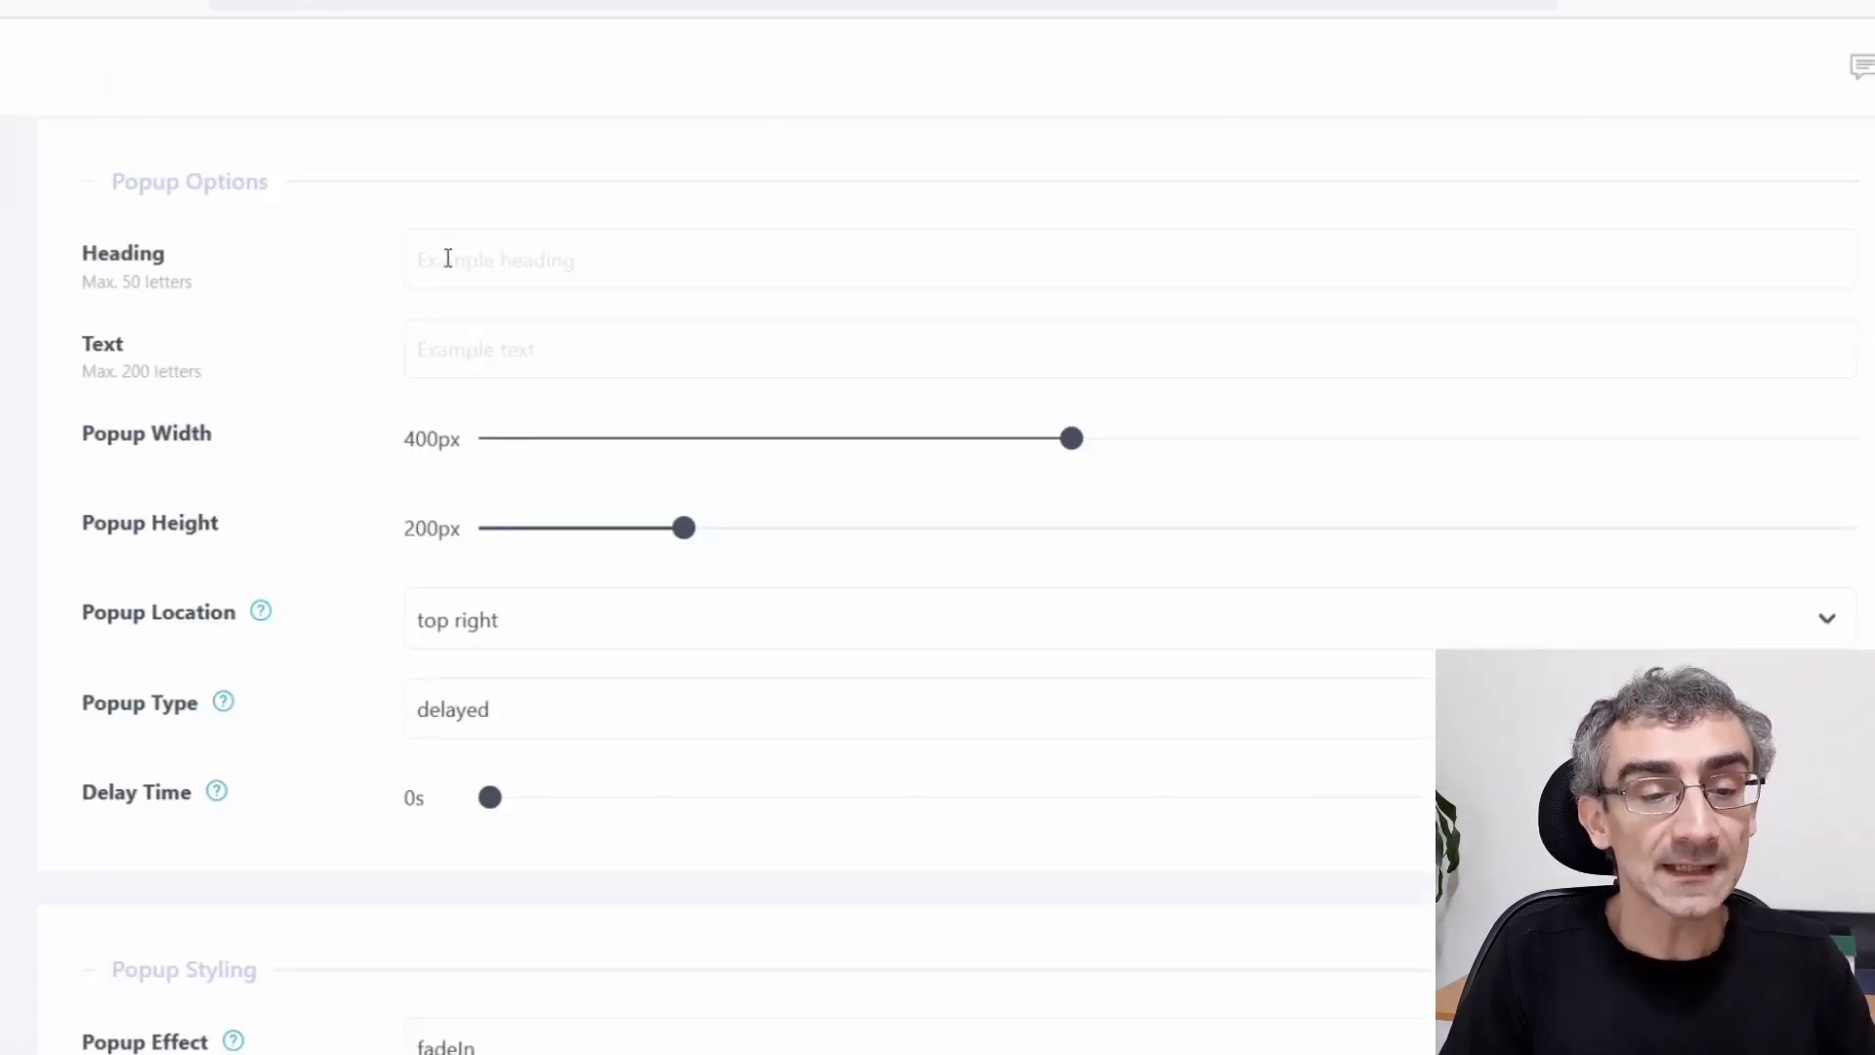
{"action": "left_click", "coordinate": [448, 256]}
{"action": "type", "text": "How to Save Money When Online Shopping"}
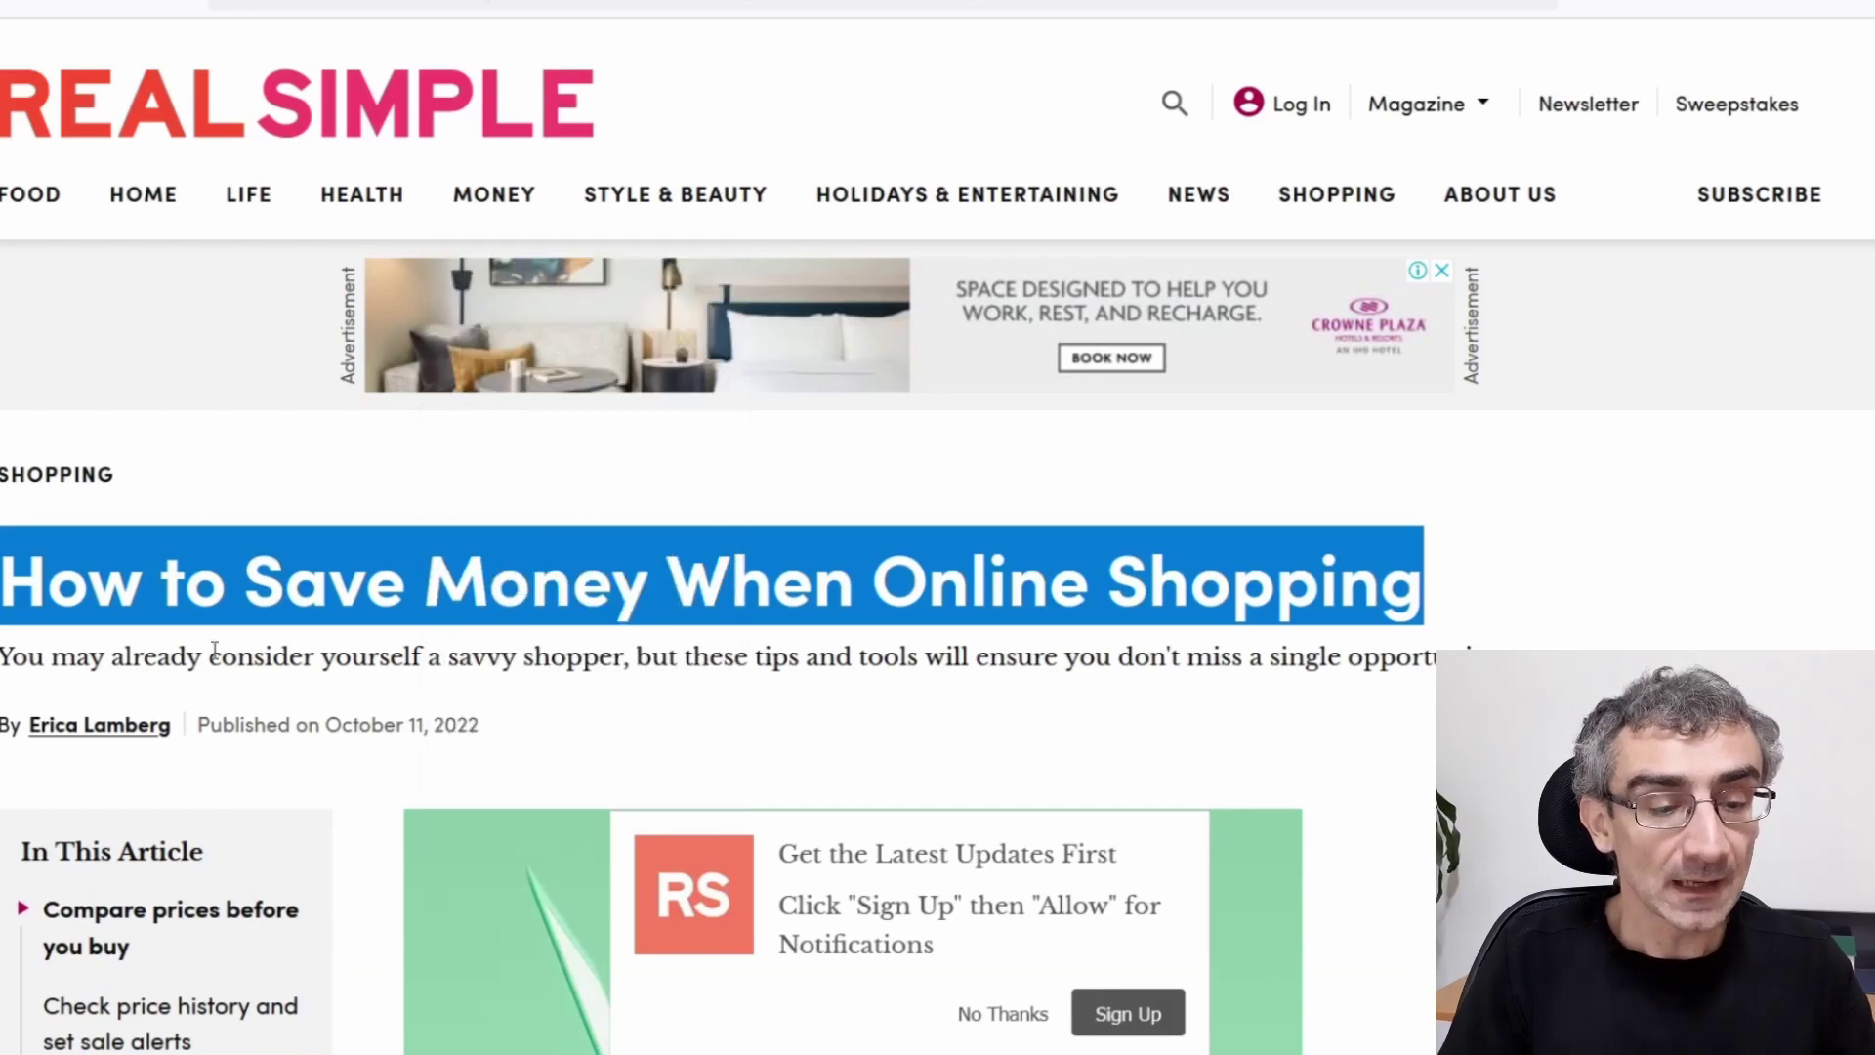
Step: Copy the article's subtitle, beginning "You may already consider yourself a savvy shopper", into the popup text
{"action": "left_click_drag", "start_coordinate": [5, 652], "coordinate": [1596, 646]}
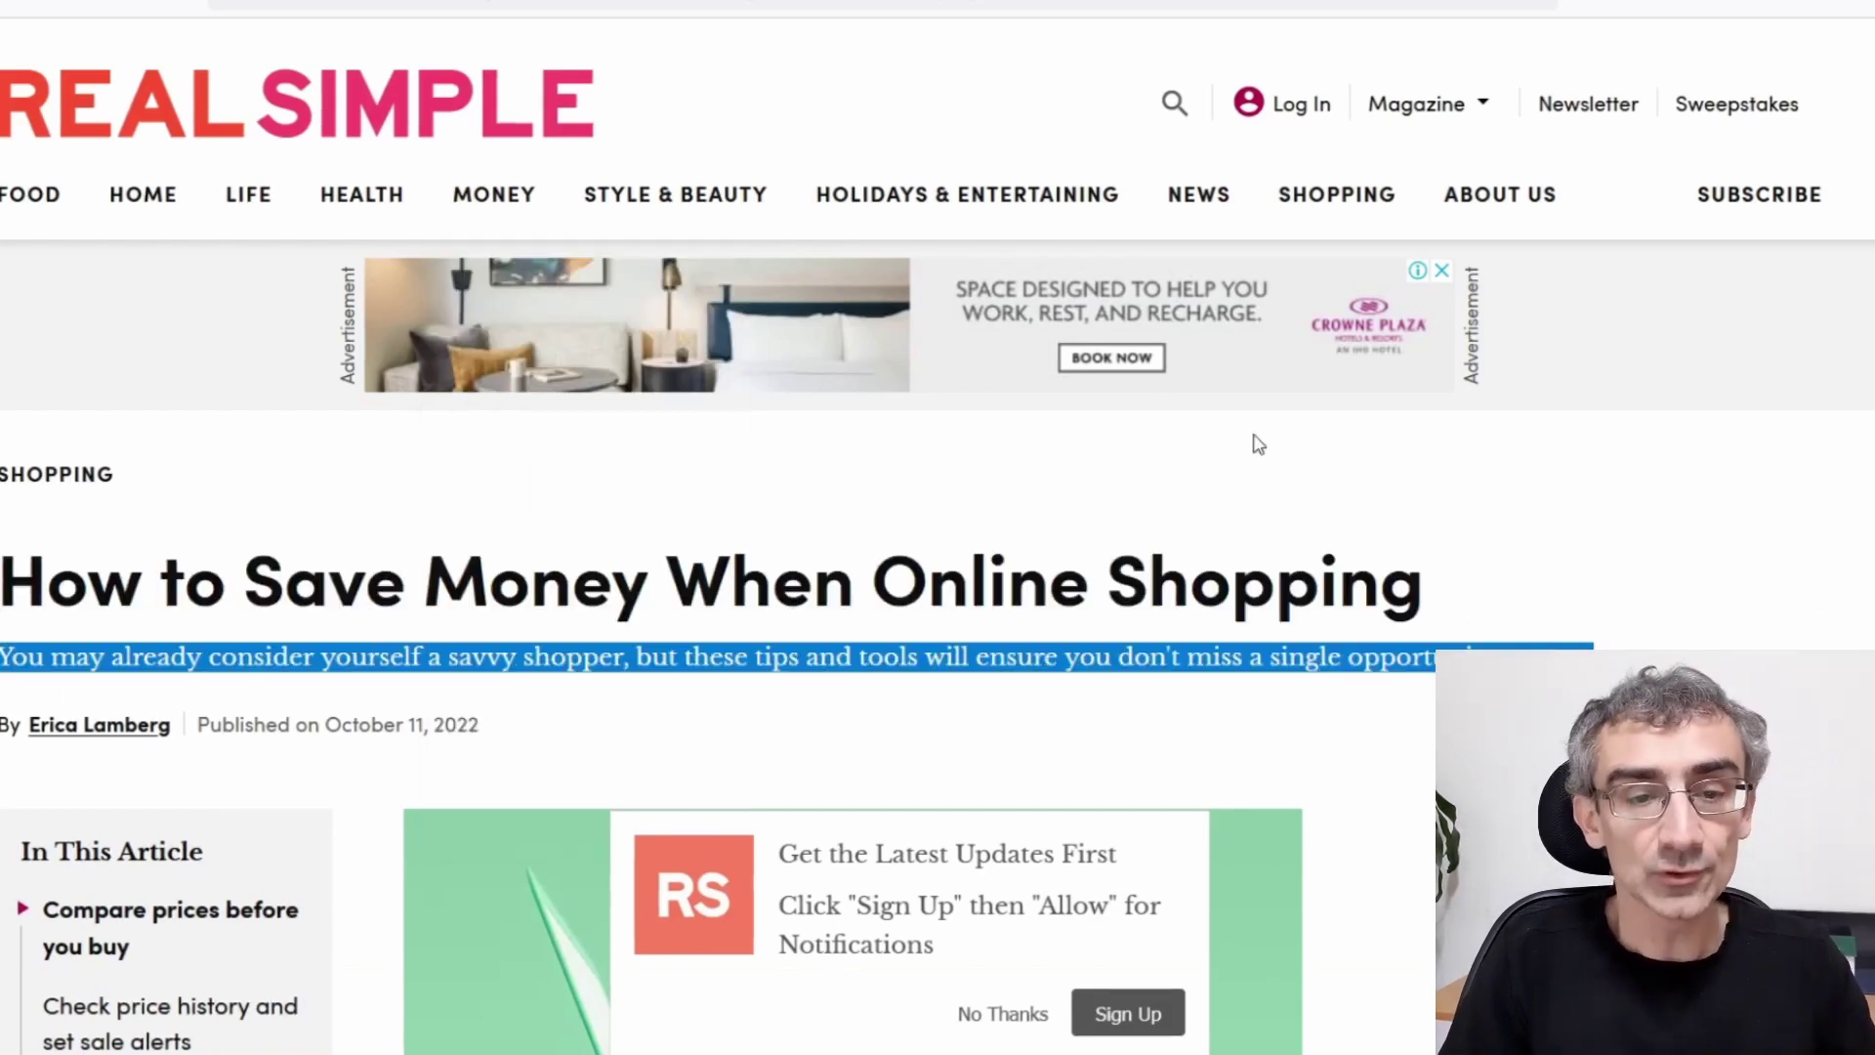
{"action": "left_click", "coordinate": [677, 15]}
{"action": "left_click", "coordinate": [491, 350]}
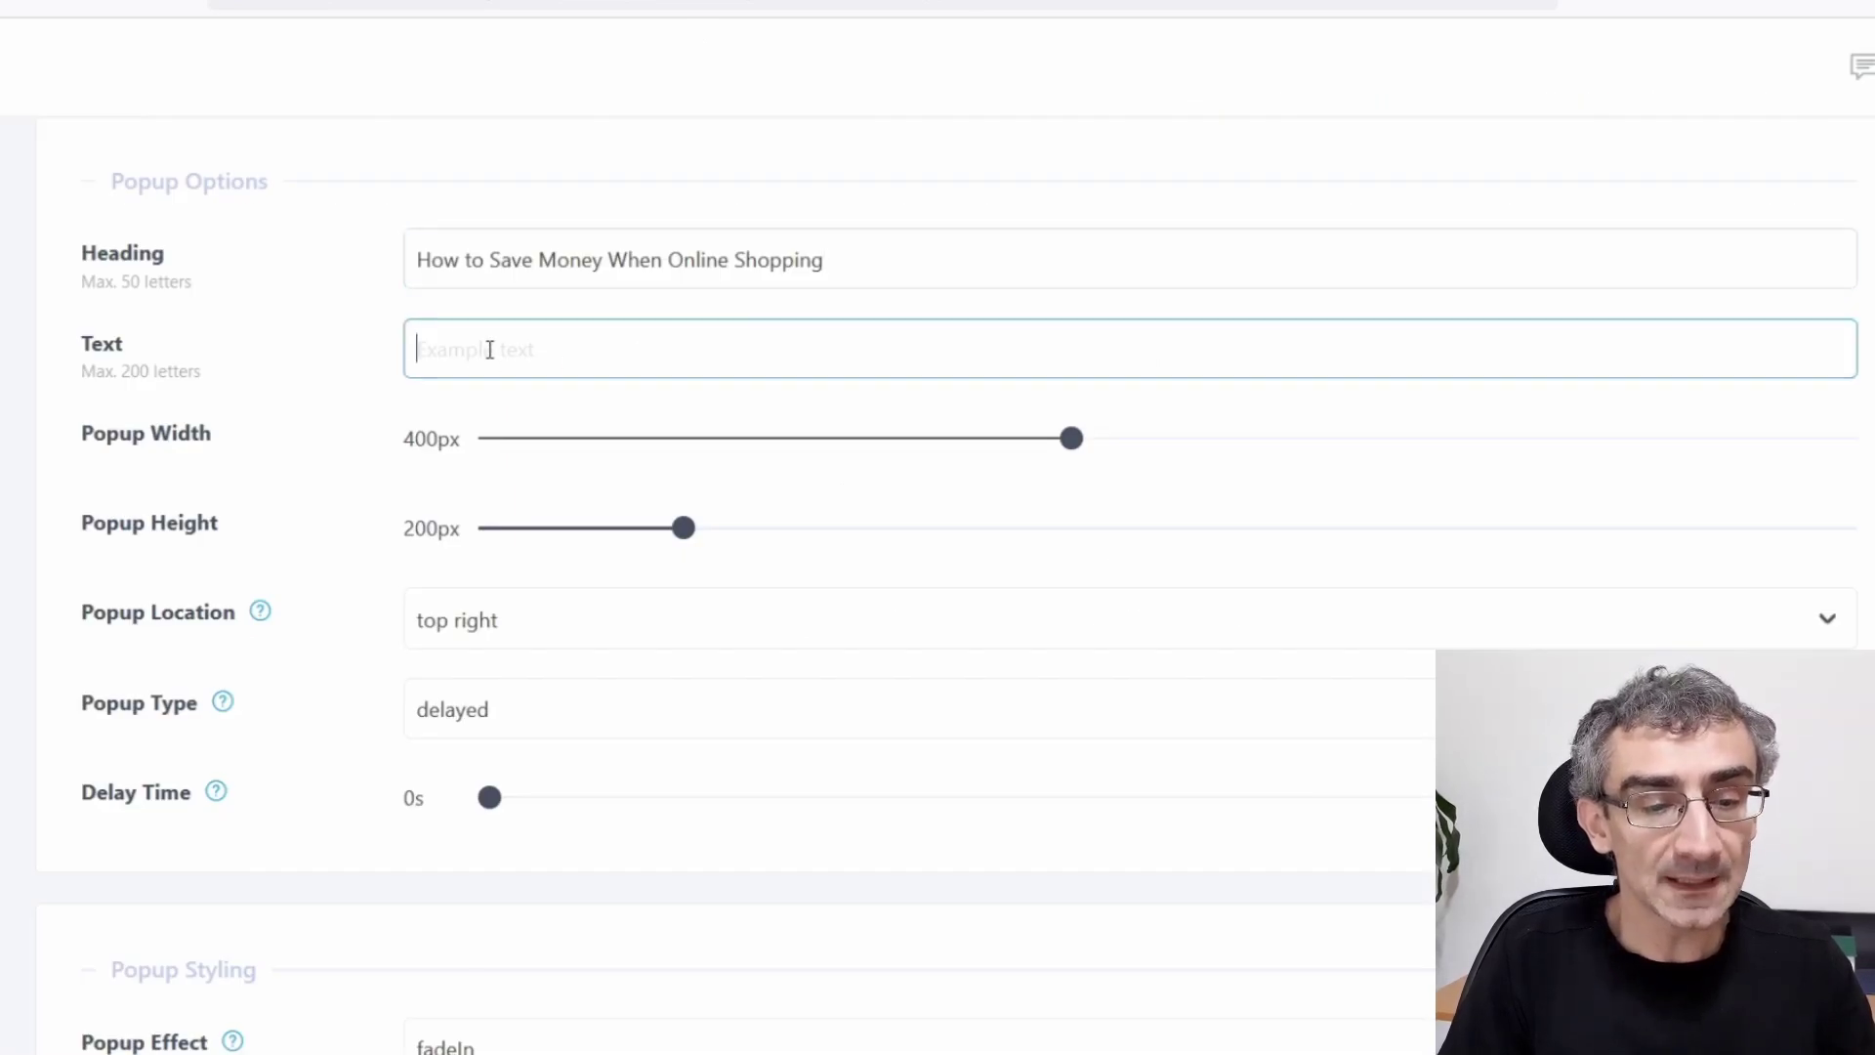
{"action": "type", "text": "You may already consider yourself a savvy shopper, but these tips and tools will ensure you don't miss a single opportunity to save."}
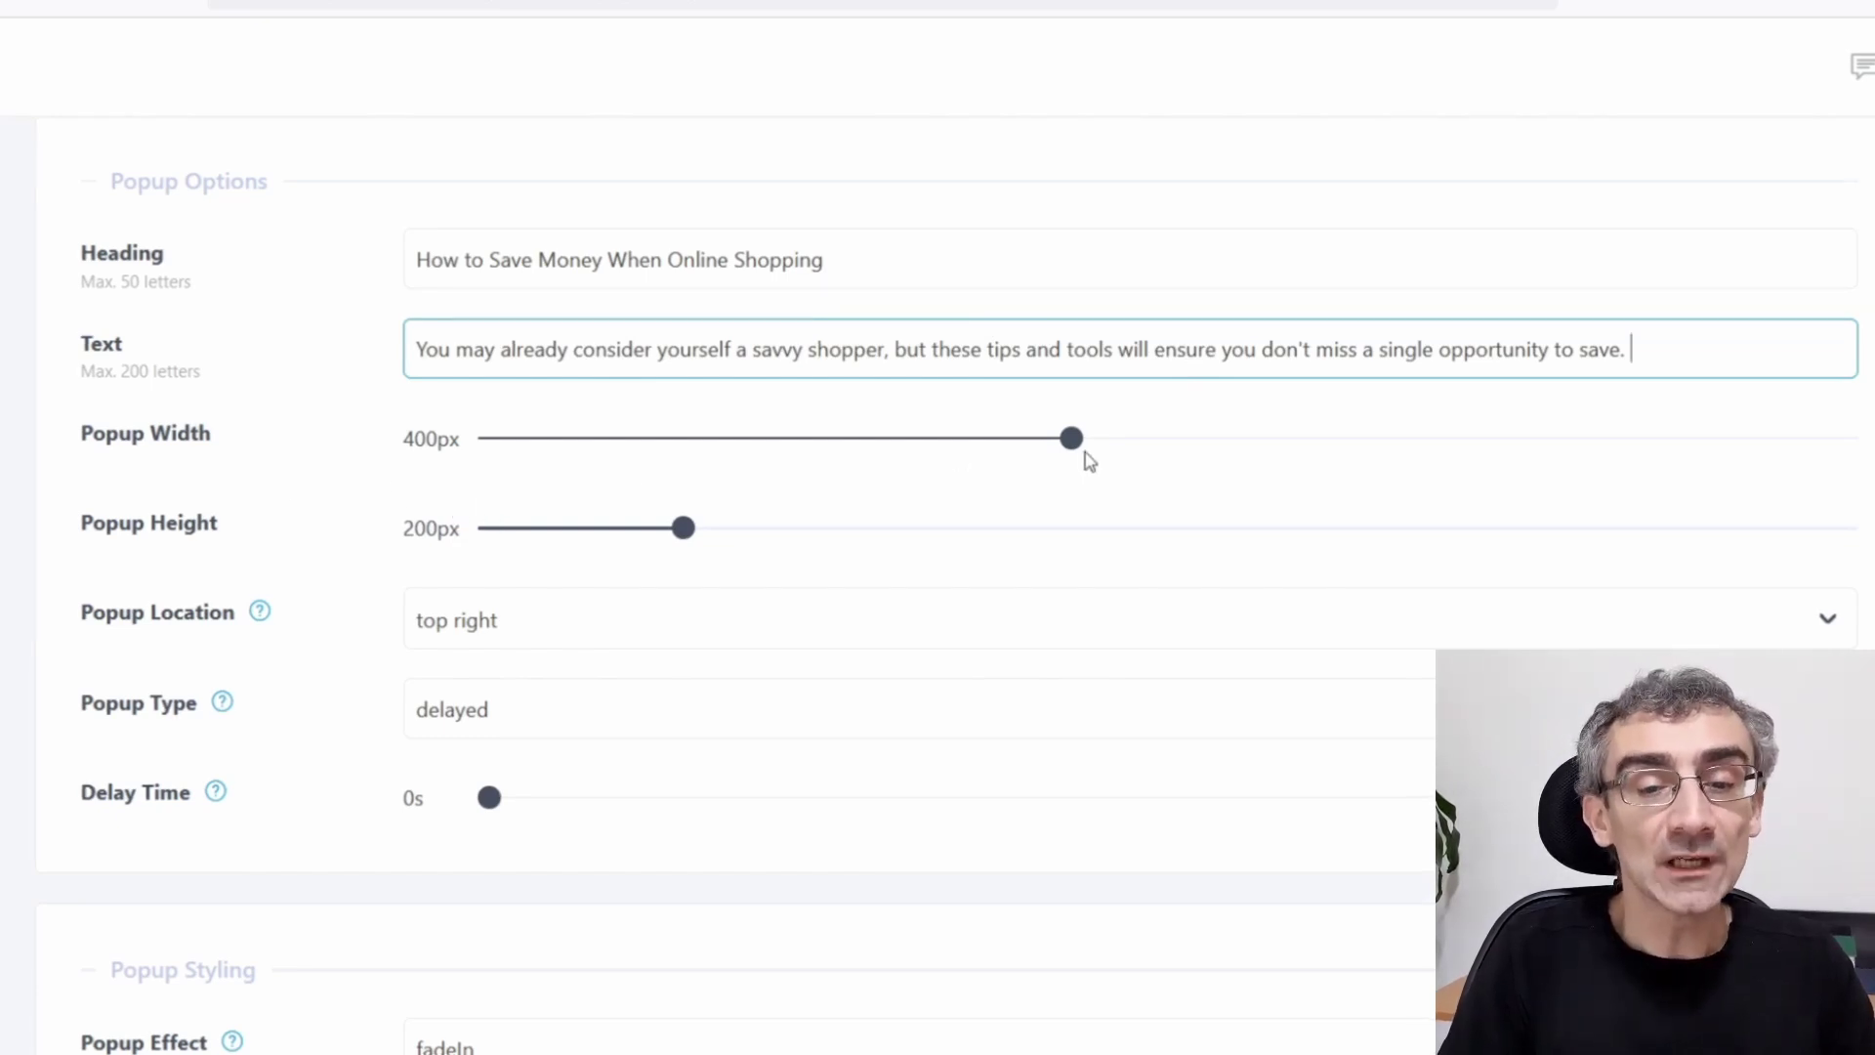
Step: Keep the popup location at top right and its type as delayed, and set the delay time to 1s
{"action": "mouse_move", "coordinate": [1070, 446]}
{"action": "left_mouse_down"}
{"action": "mouse_move", "coordinate": [879, 448]}
{"action": "mouse_move", "coordinate": [1028, 447]}
{"action": "mouse_move", "coordinate": [1074, 467]}
{"action": "left_mouse_up"}
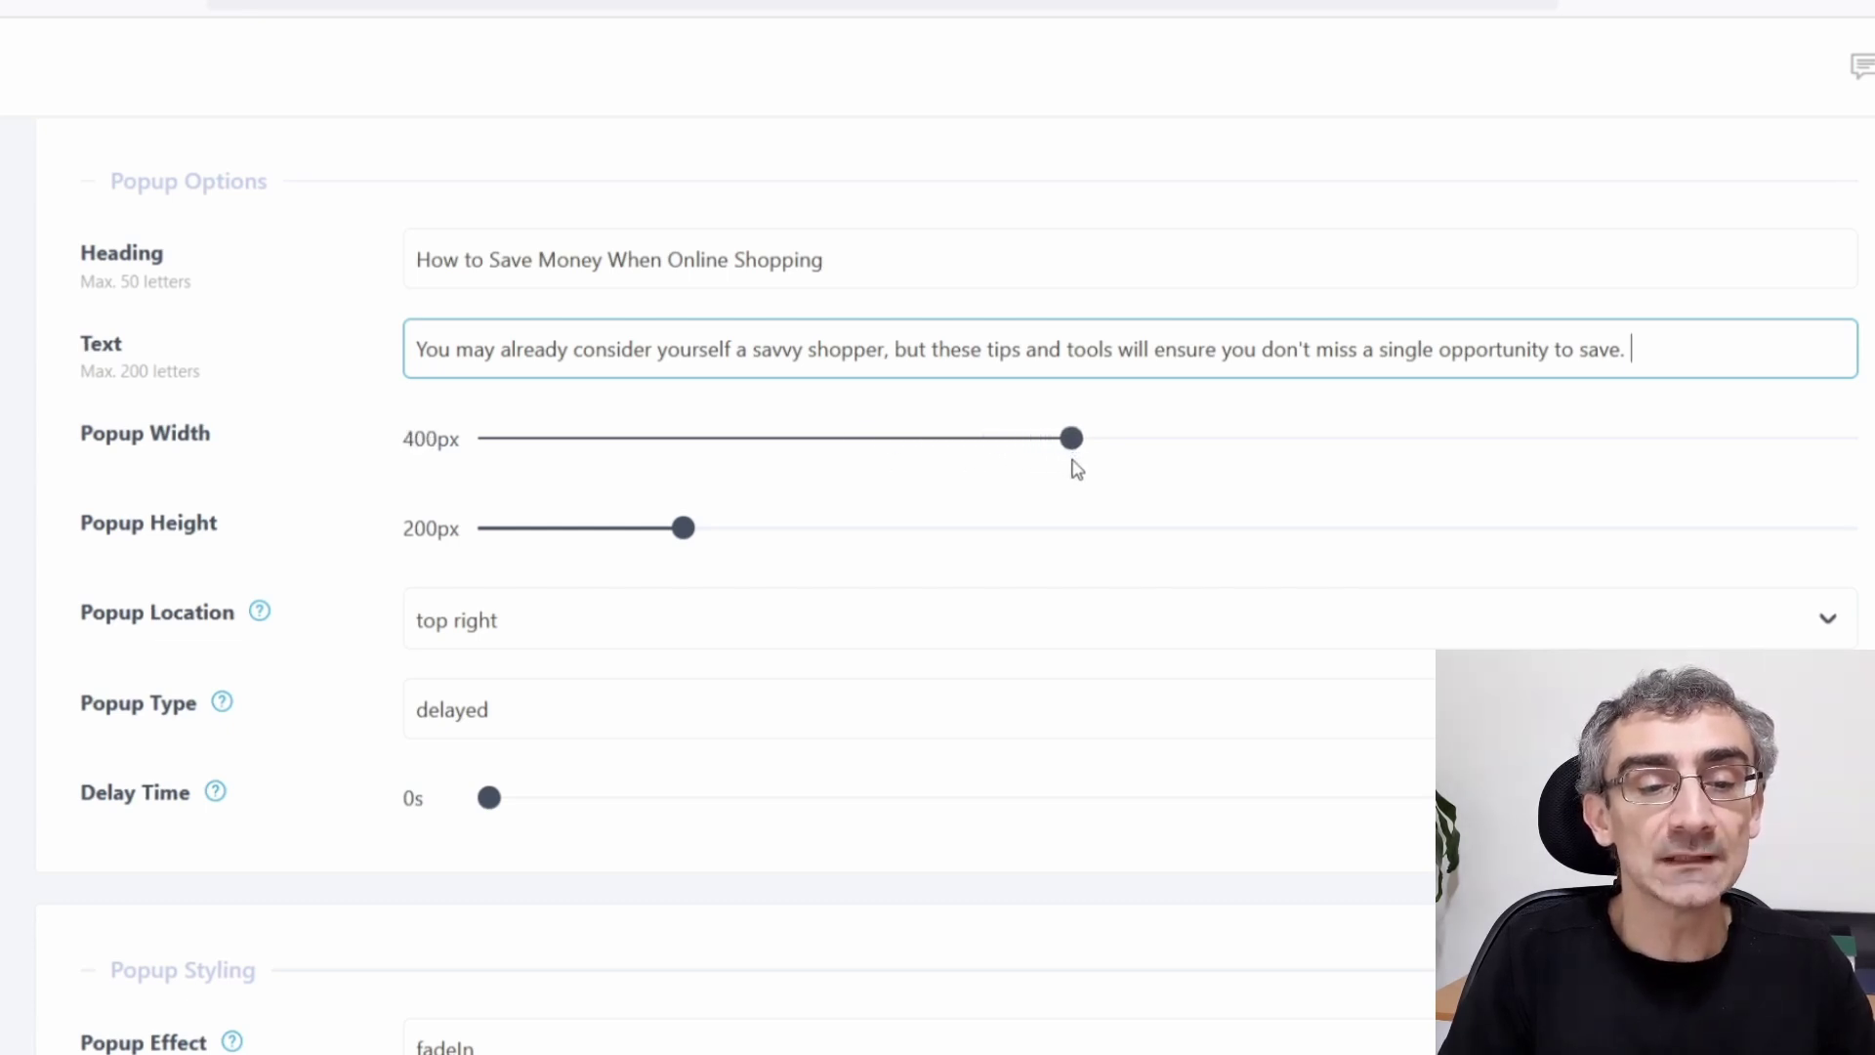
{"action": "scroll", "coordinate": [894, 622], "scroll_direction": "down", "scroll_amount": 3}
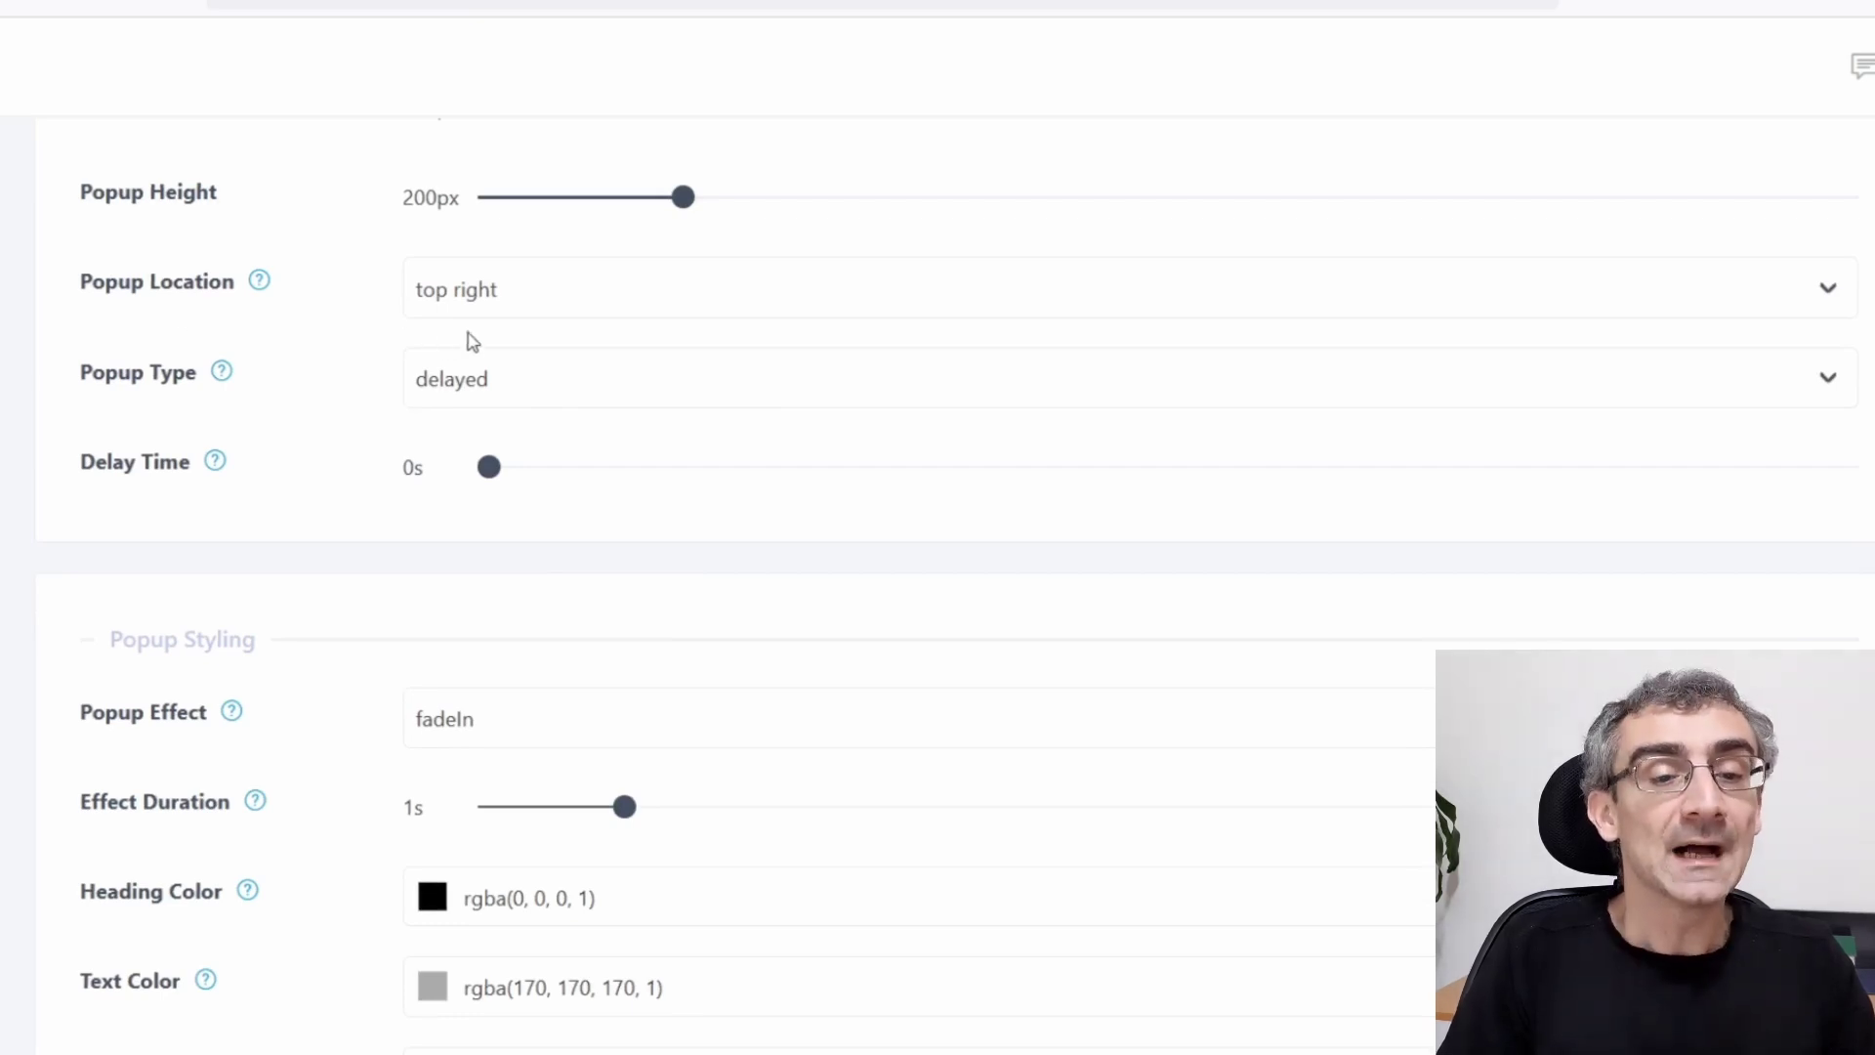
{"action": "left_click", "coordinate": [499, 307]}
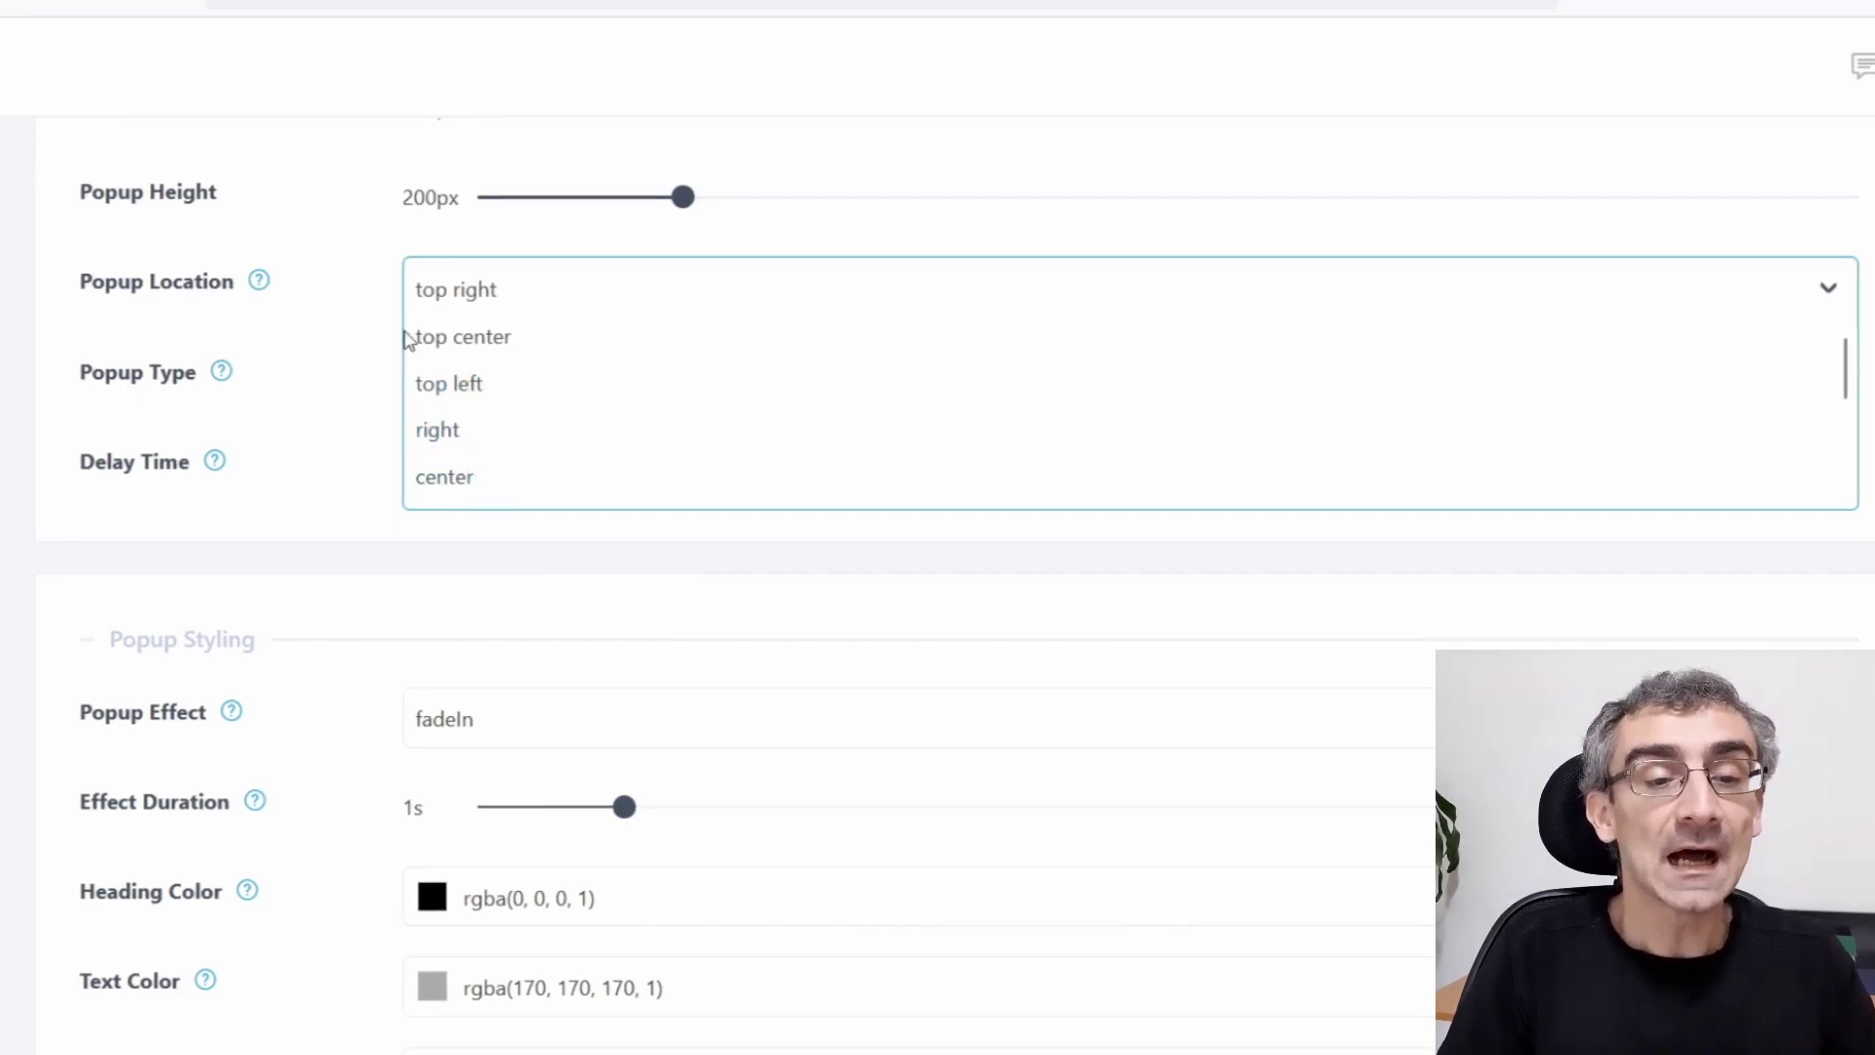
{"action": "left_click", "coordinate": [426, 298]}
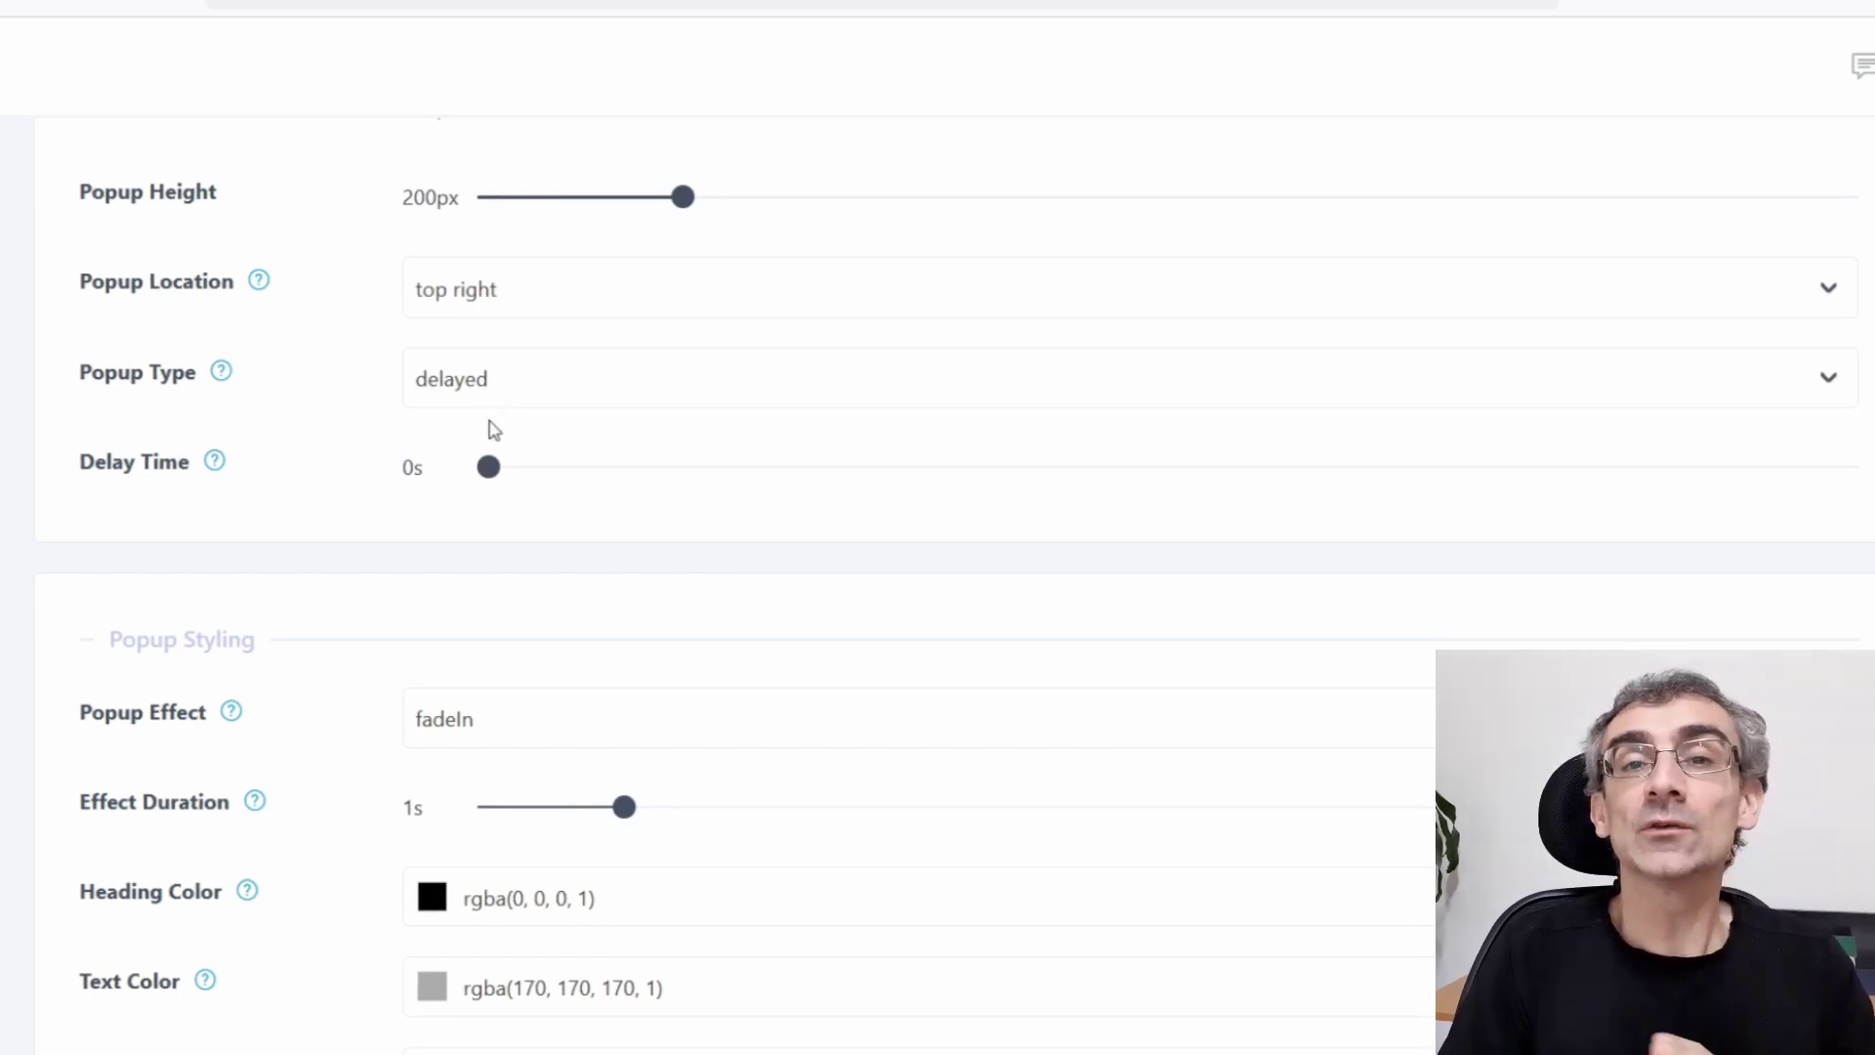
{"action": "left_click", "coordinate": [464, 389]}
{"action": "left_click", "coordinate": [326, 343]}
{"action": "left_click_drag", "start_coordinate": [494, 485], "coordinate": [628, 492]}
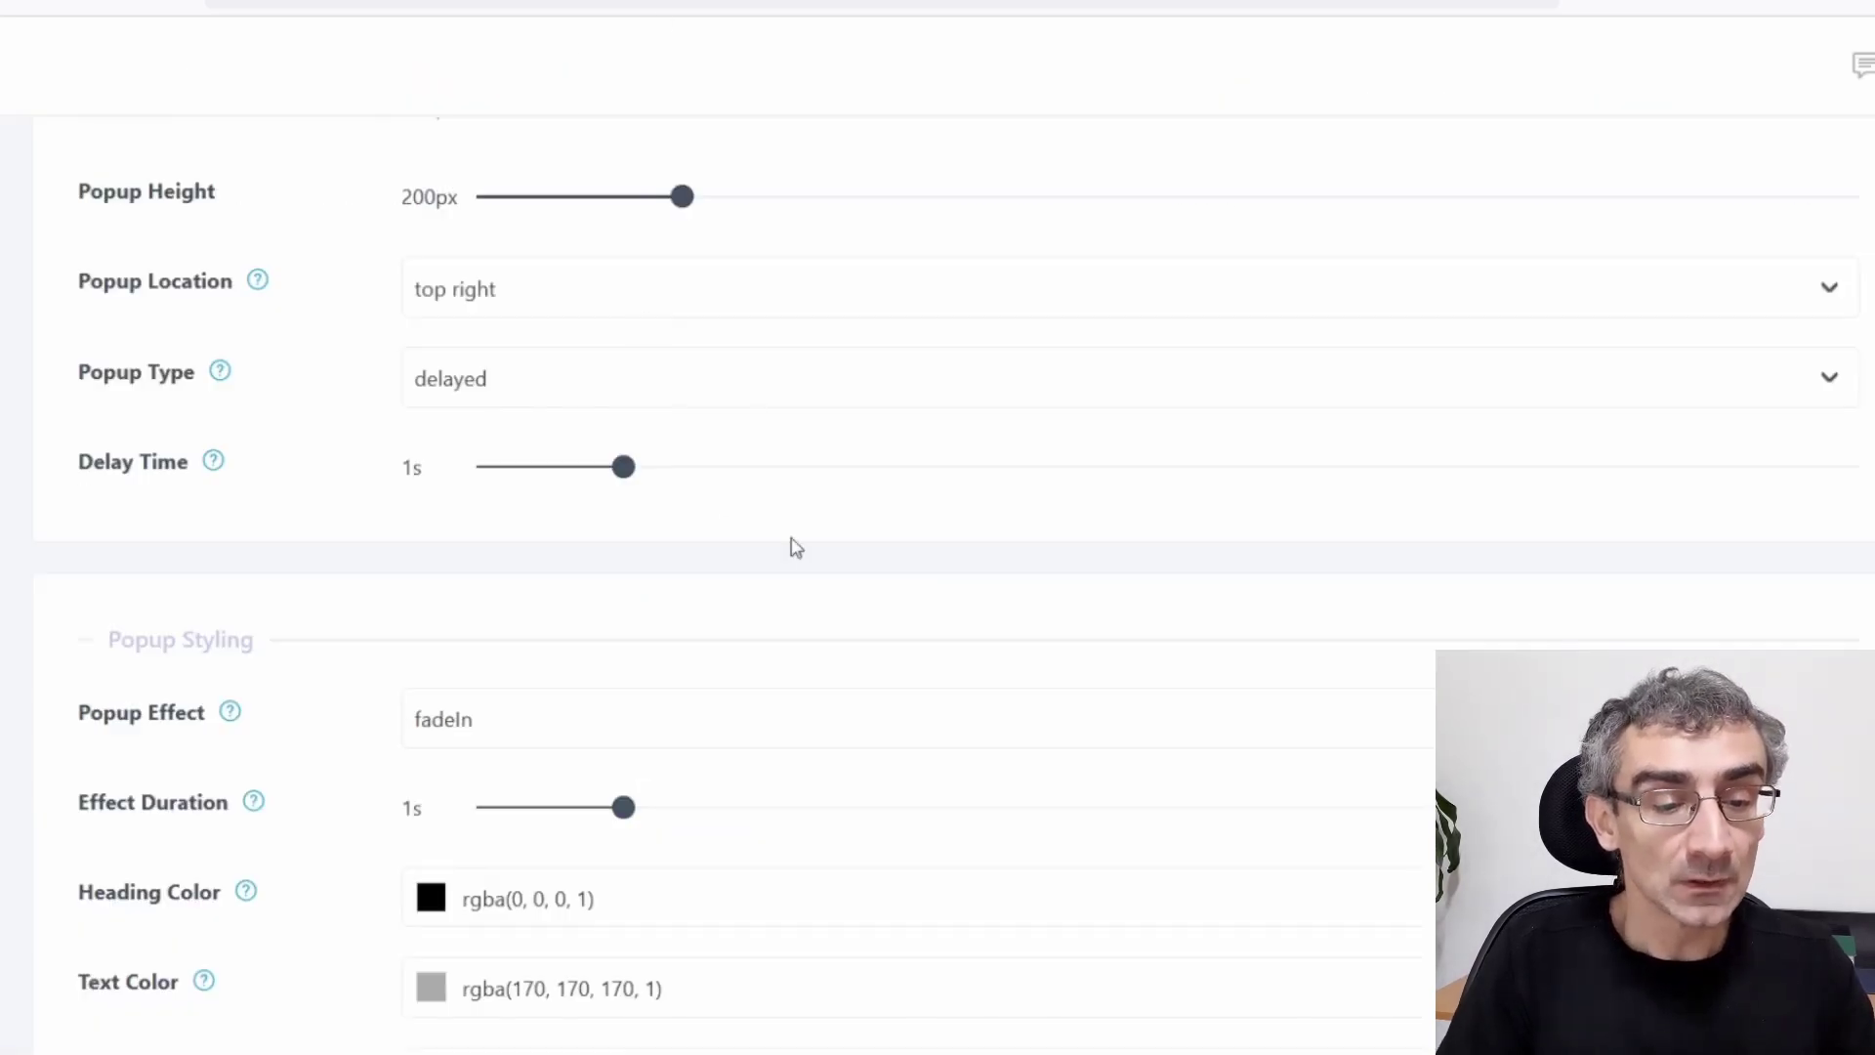
Step: Set the popup effect to zoomIn with an effect duration of 1.7s
{"action": "scroll", "coordinate": [786, 533], "scroll_direction": "down", "scroll_amount": 3}
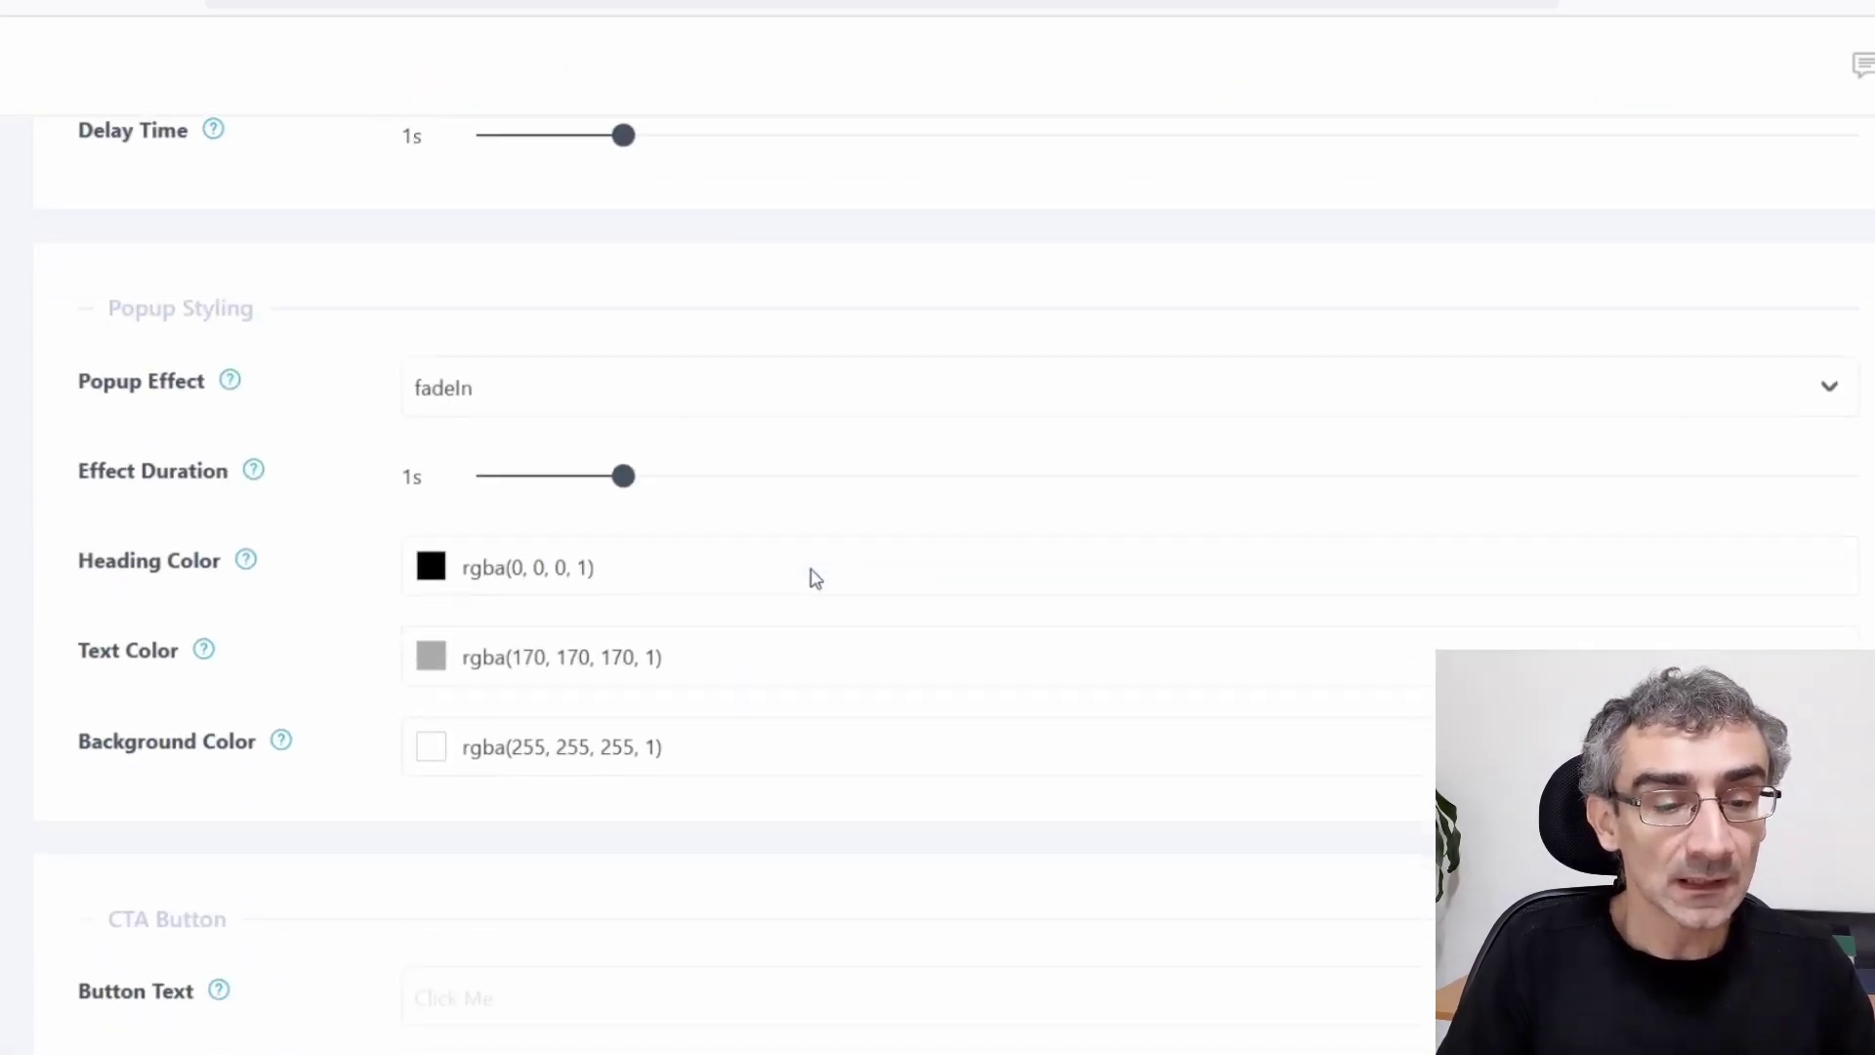
{"action": "left_click", "coordinate": [478, 391]}
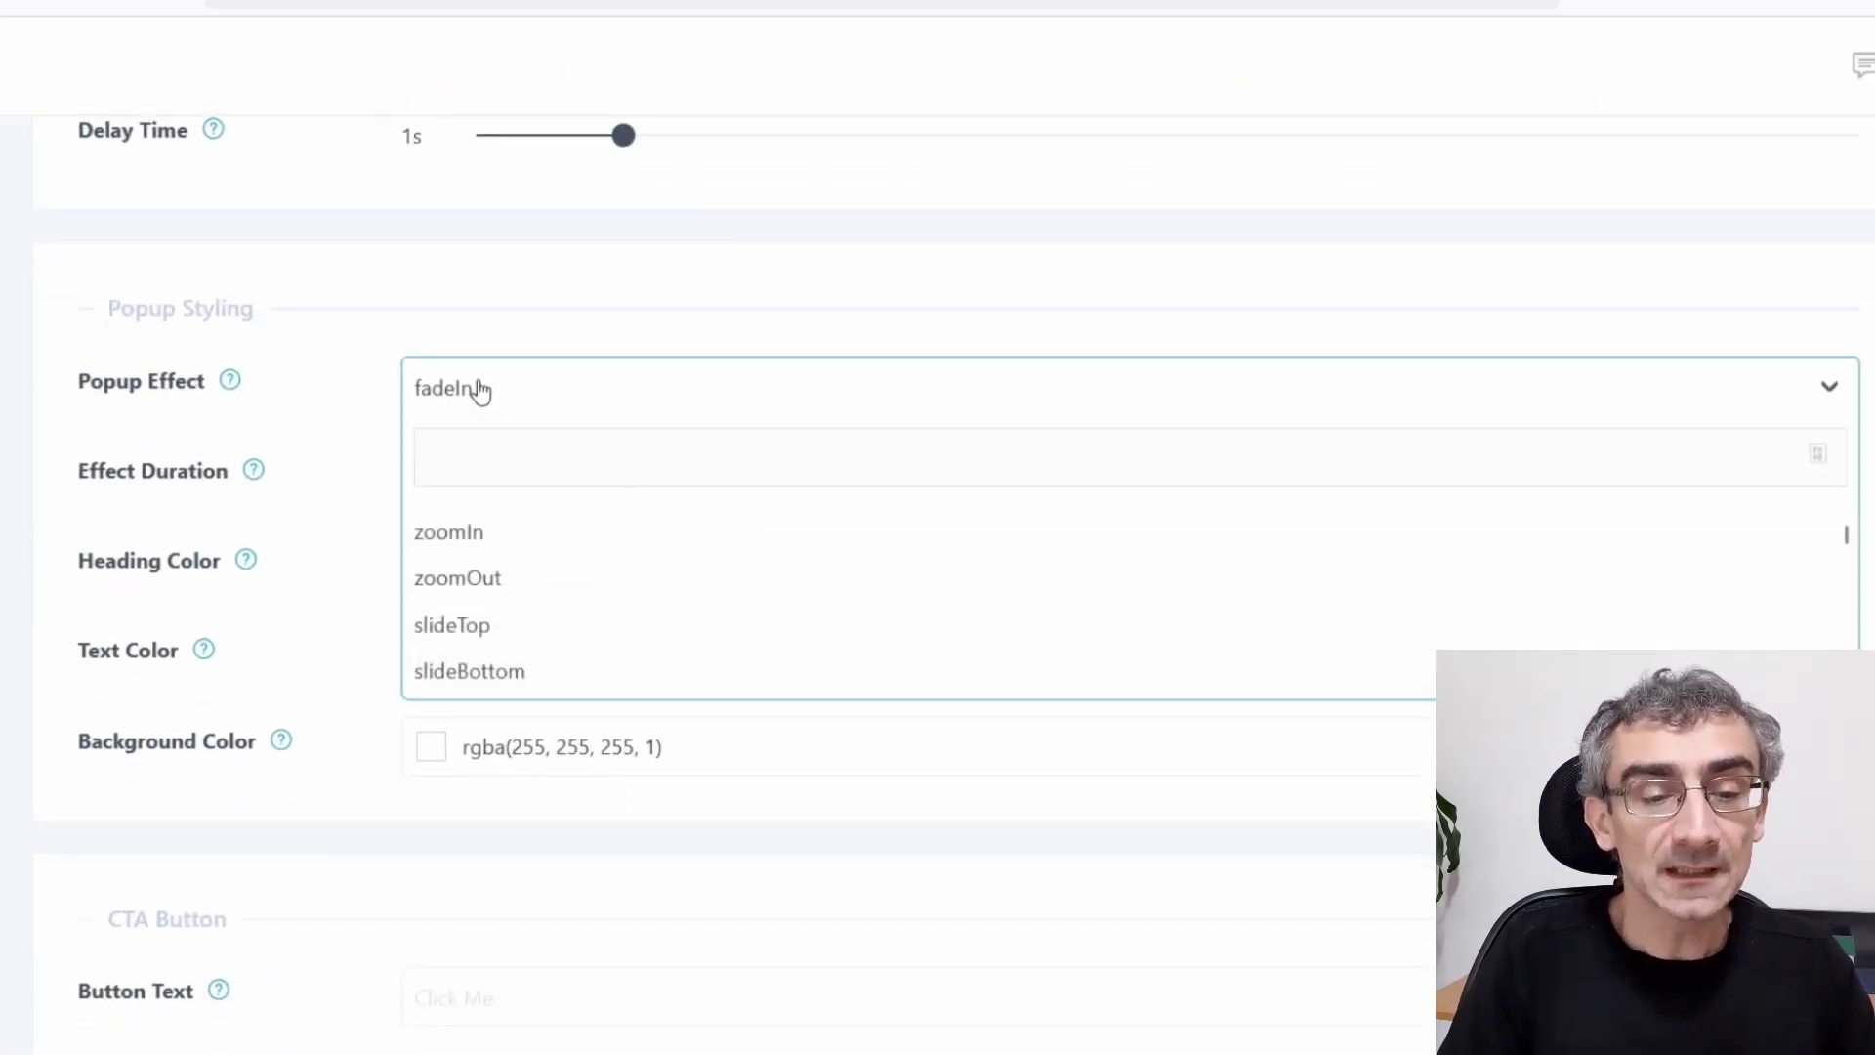
{"action": "left_click", "coordinate": [503, 543]}
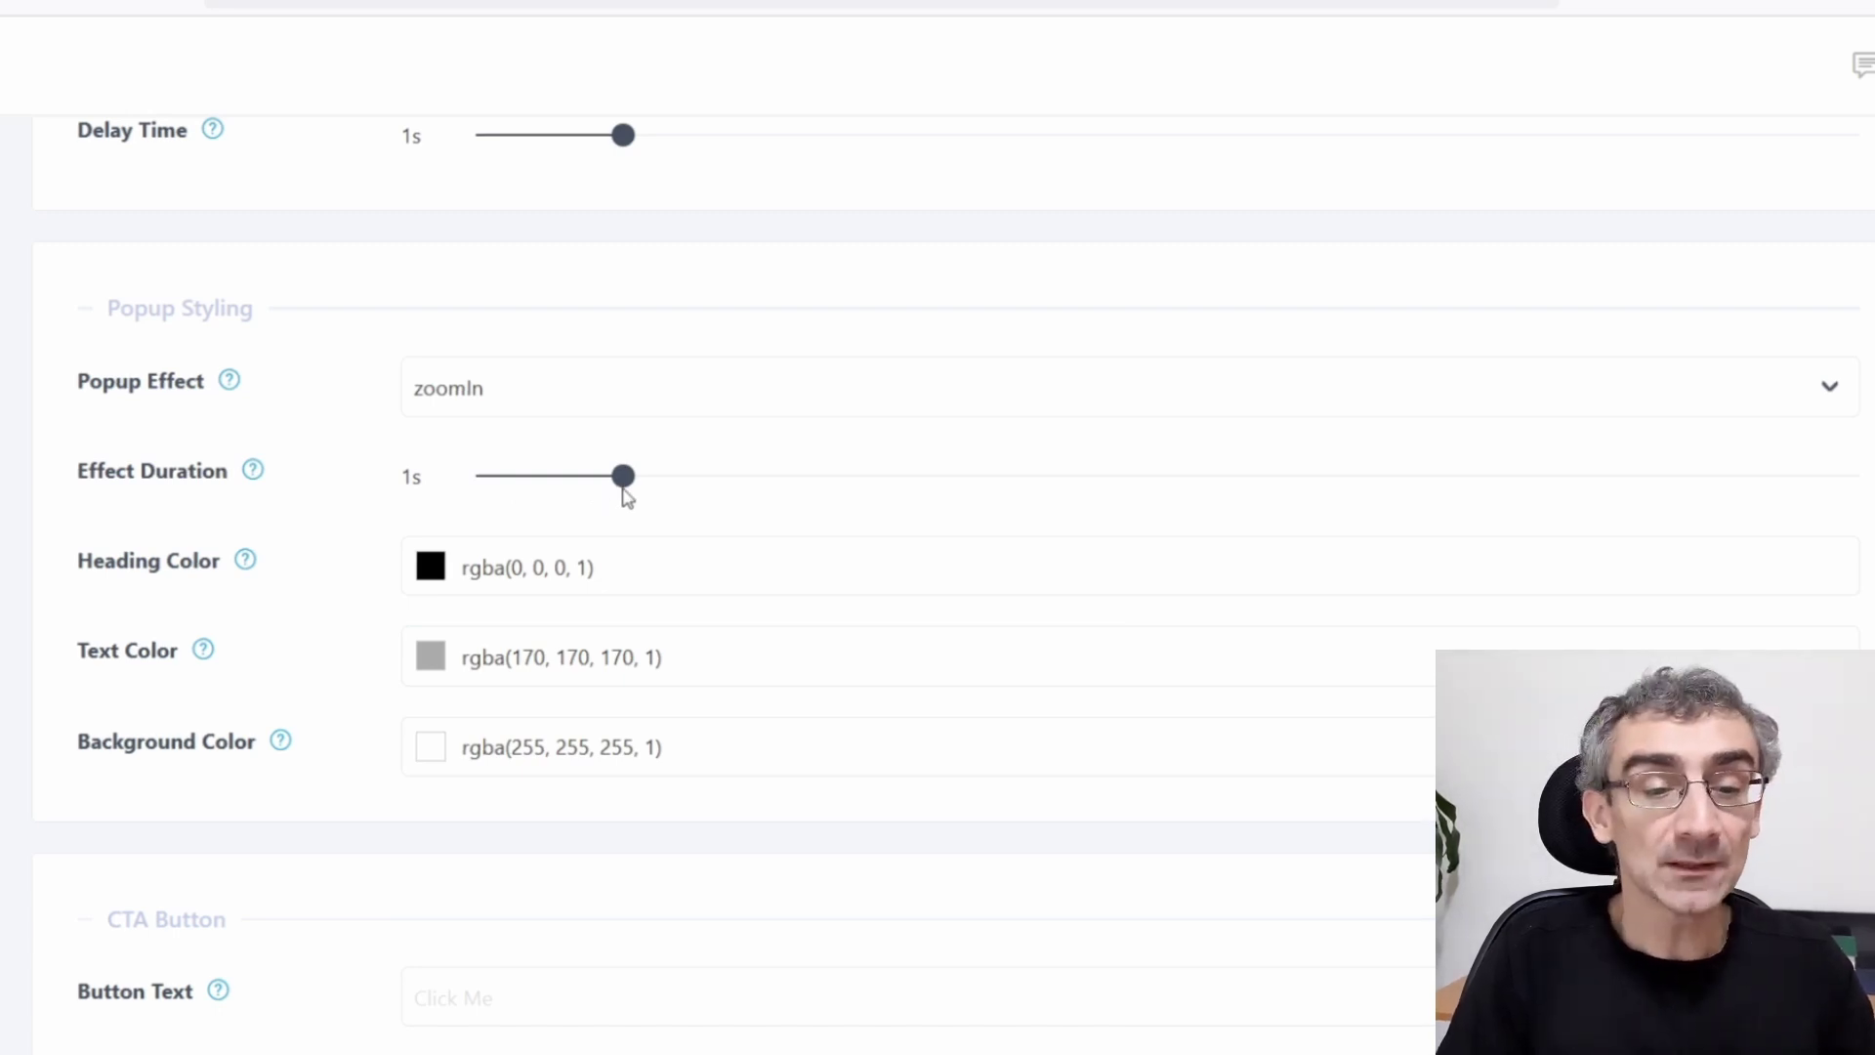
{"action": "left_click_drag", "start_coordinate": [627, 494], "coordinate": [727, 500]}
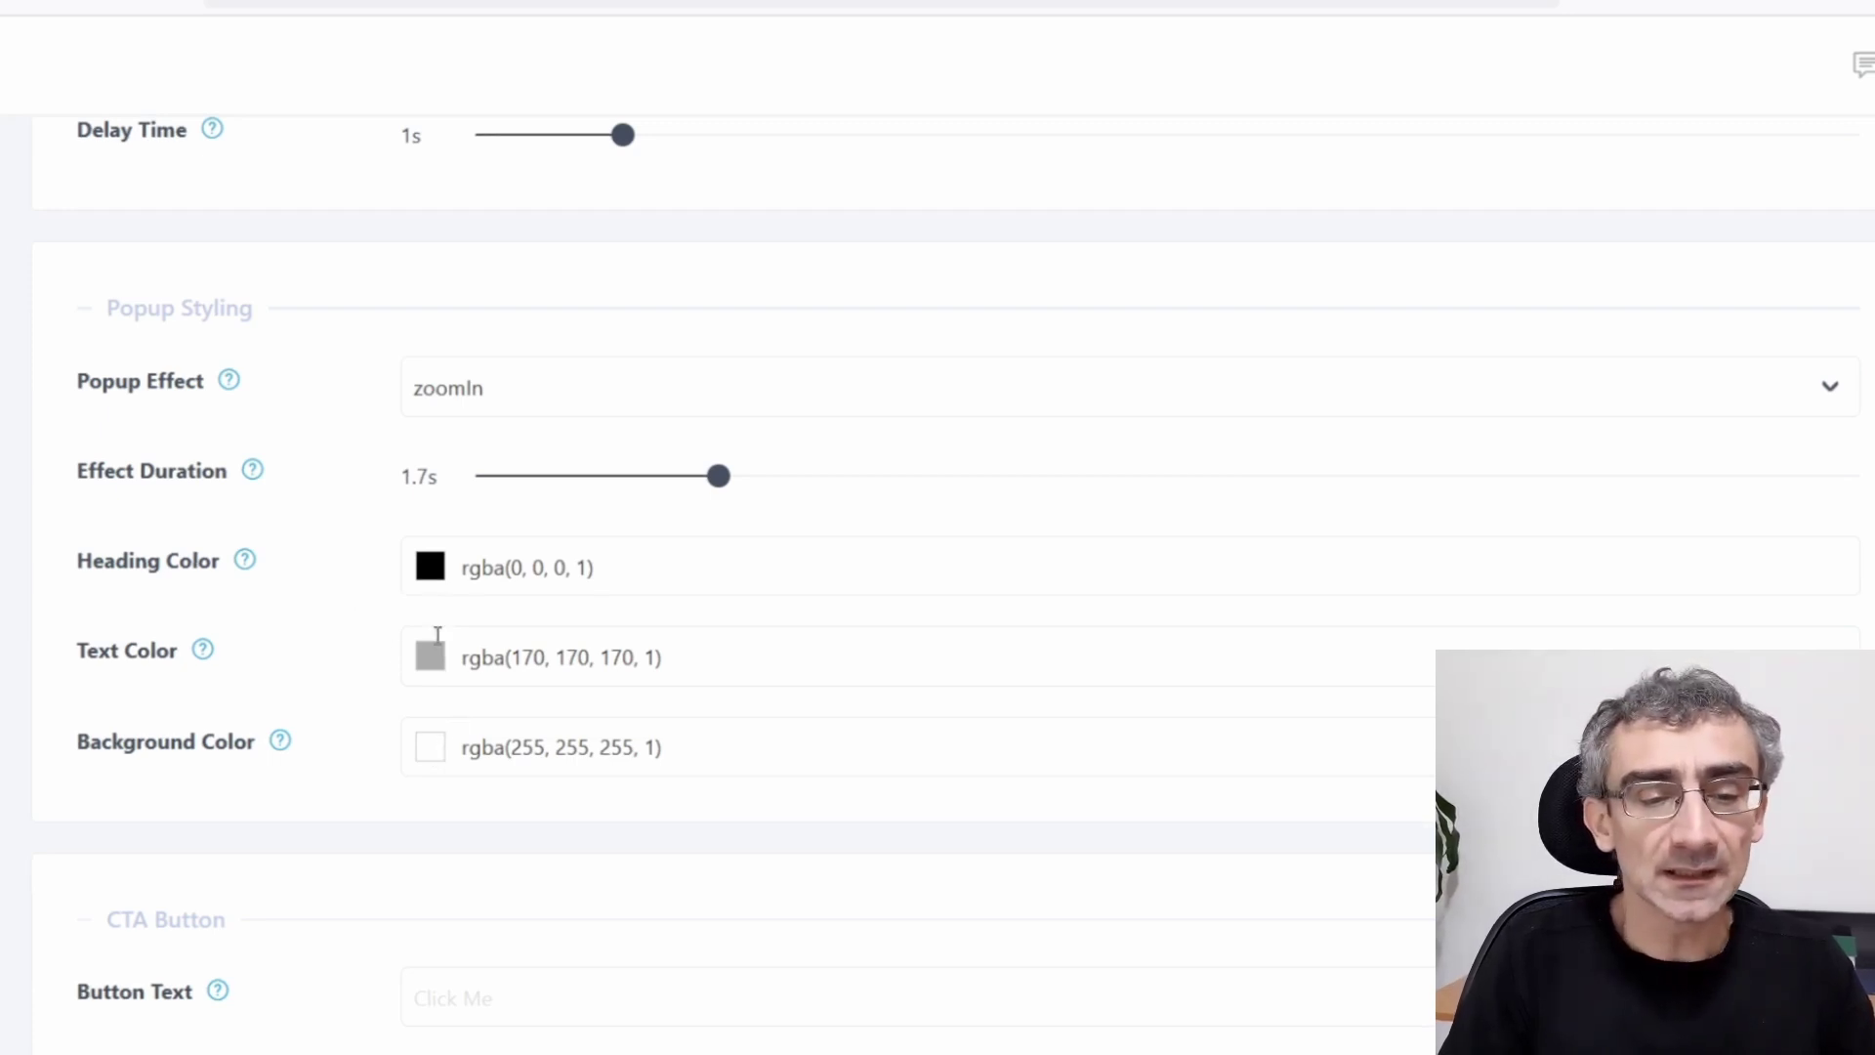
Step: Copy the line "Get a $500 Walmart Gift Card!" from the Notepad notes into the CTA button text
{"action": "scroll", "coordinate": [560, 634], "scroll_direction": "down", "scroll_amount": 3}
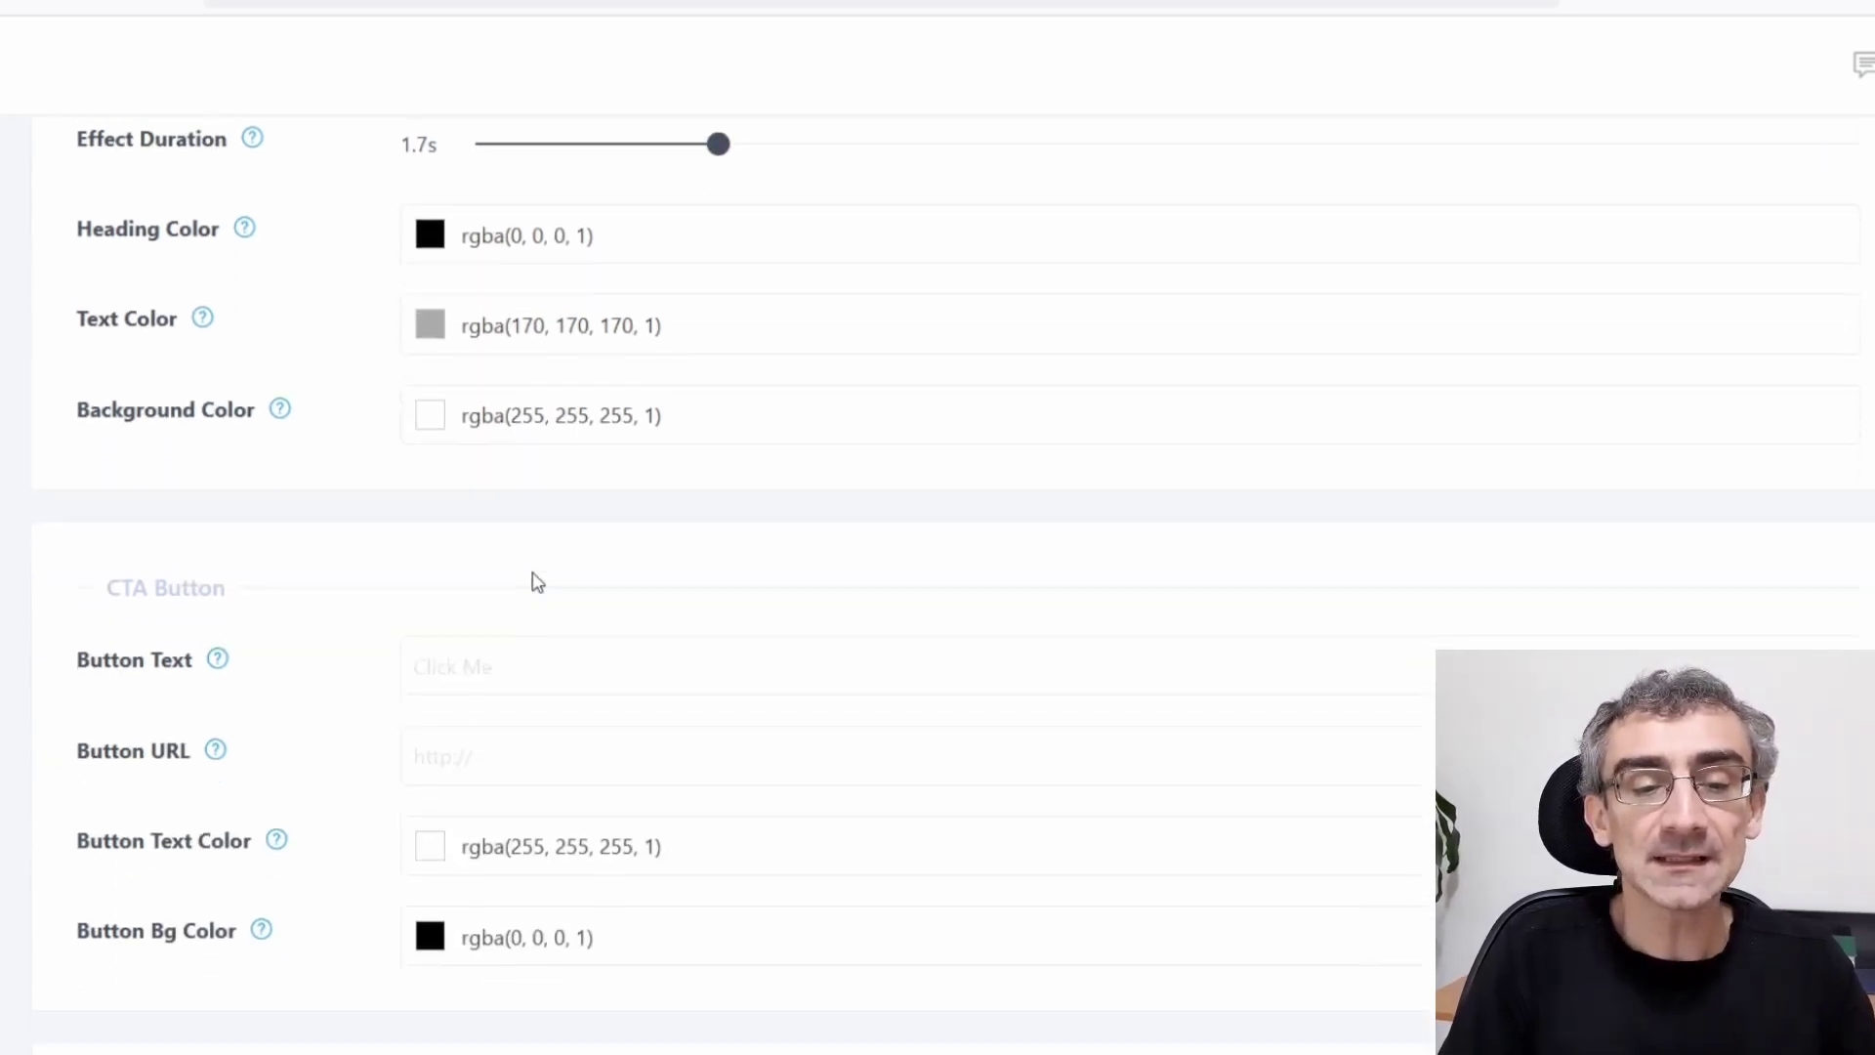
{"action": "scroll", "coordinate": [596, 449], "scroll_direction": "down", "scroll_amount": 3}
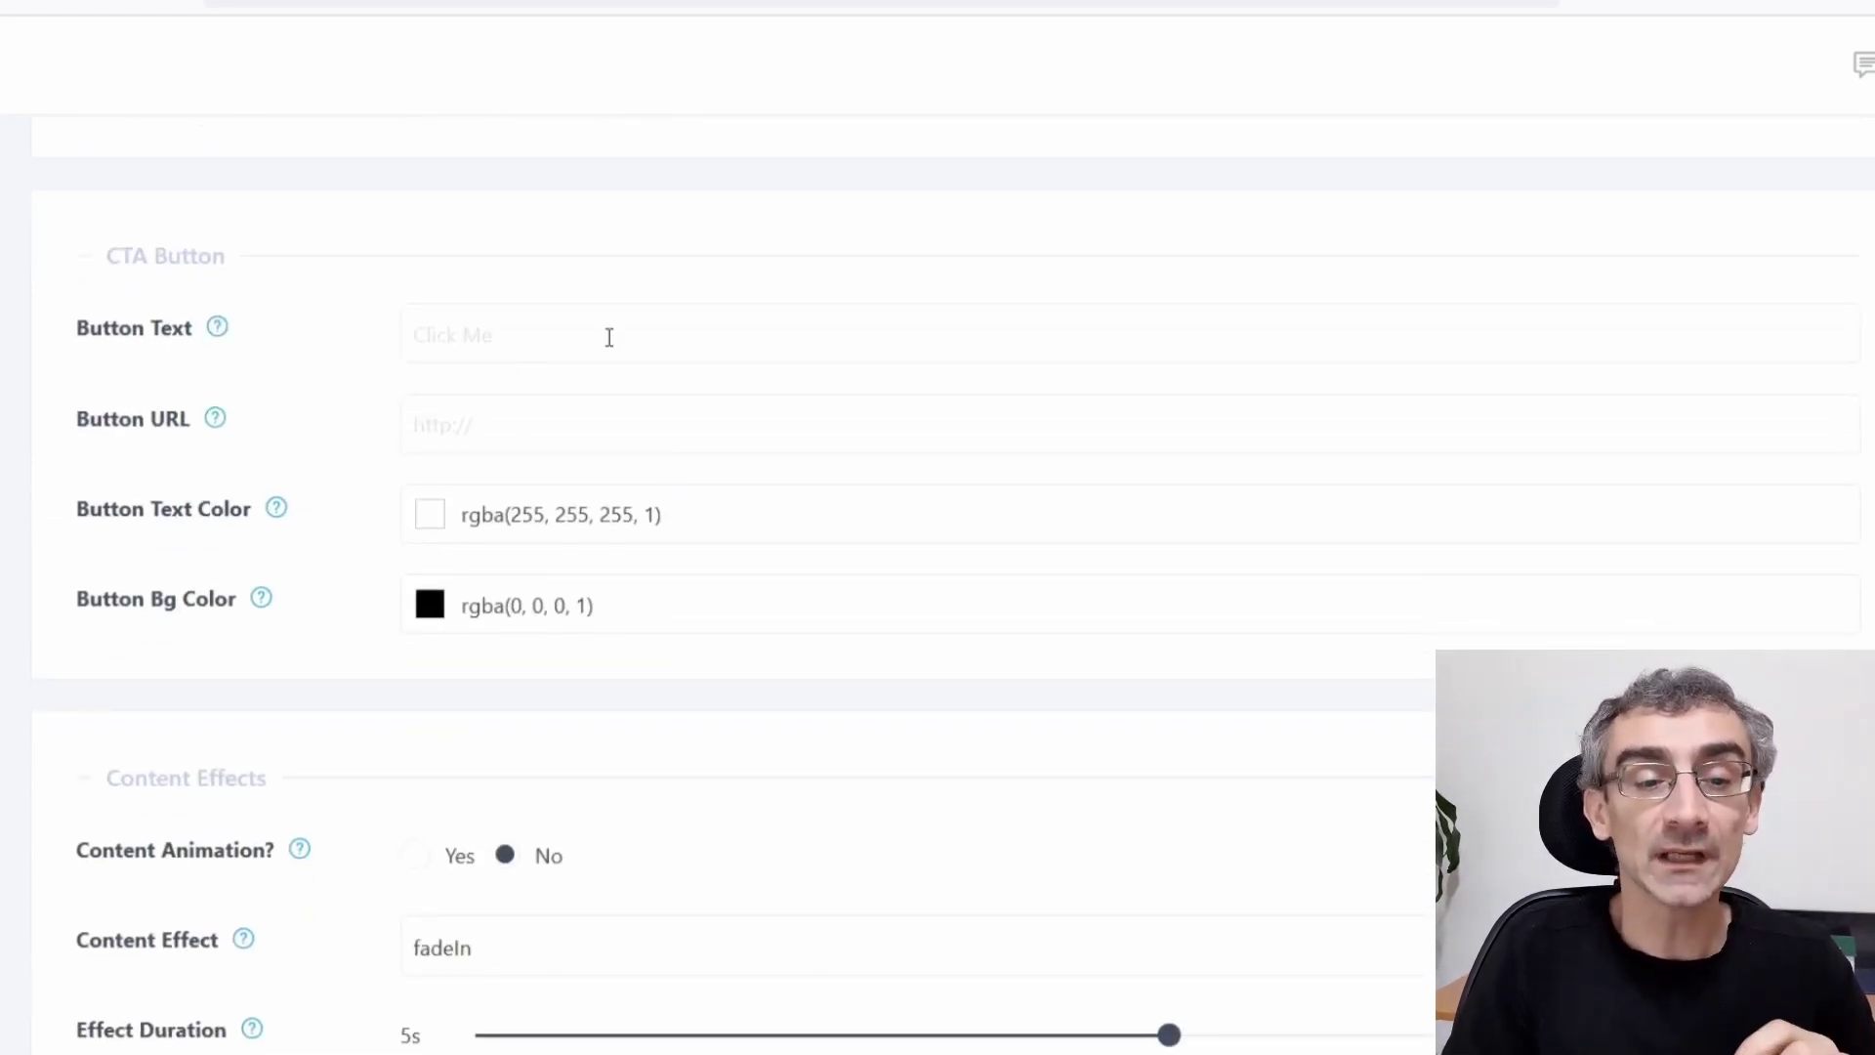
{"action": "left_click_drag", "start_coordinate": [76, 329], "coordinate": [372, 335]}
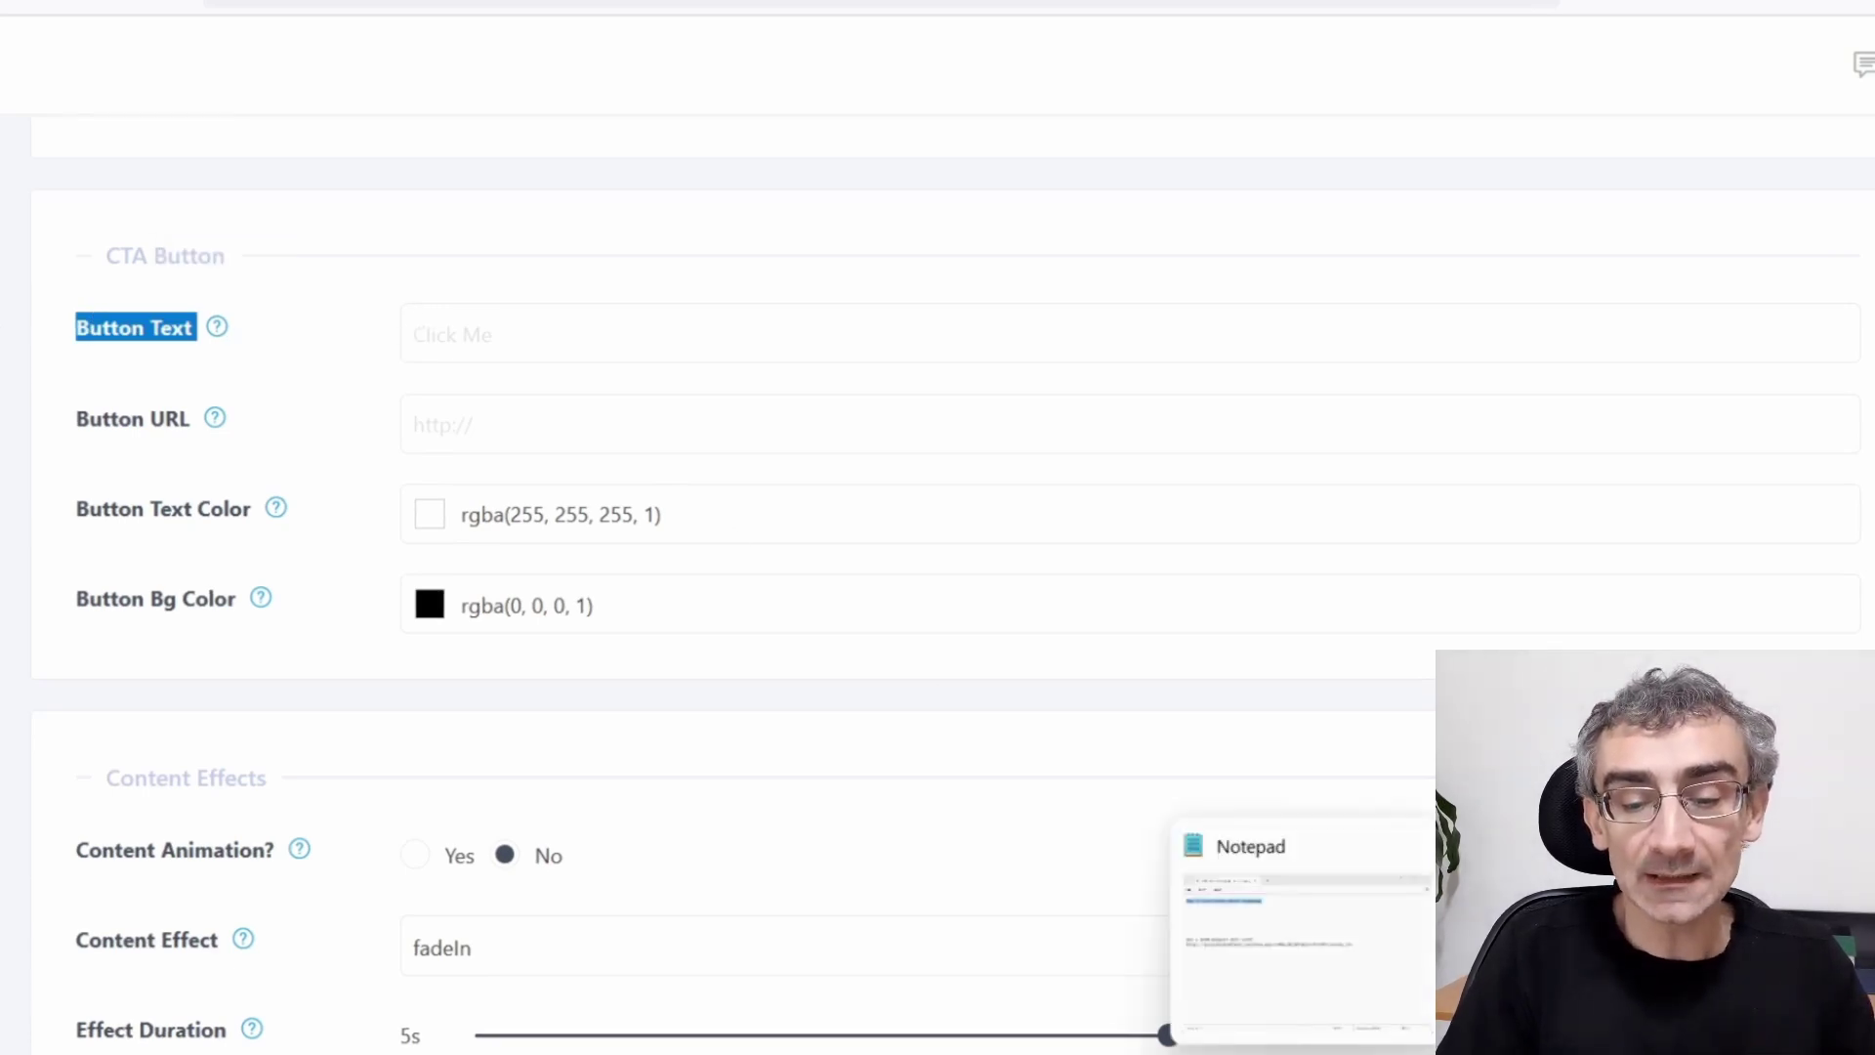
{"action": "left_click", "coordinate": [1297, 928]}
{"action": "triple_click", "coordinate": [554, 507]}
{"action": "key", "text": "ctrl+c"}
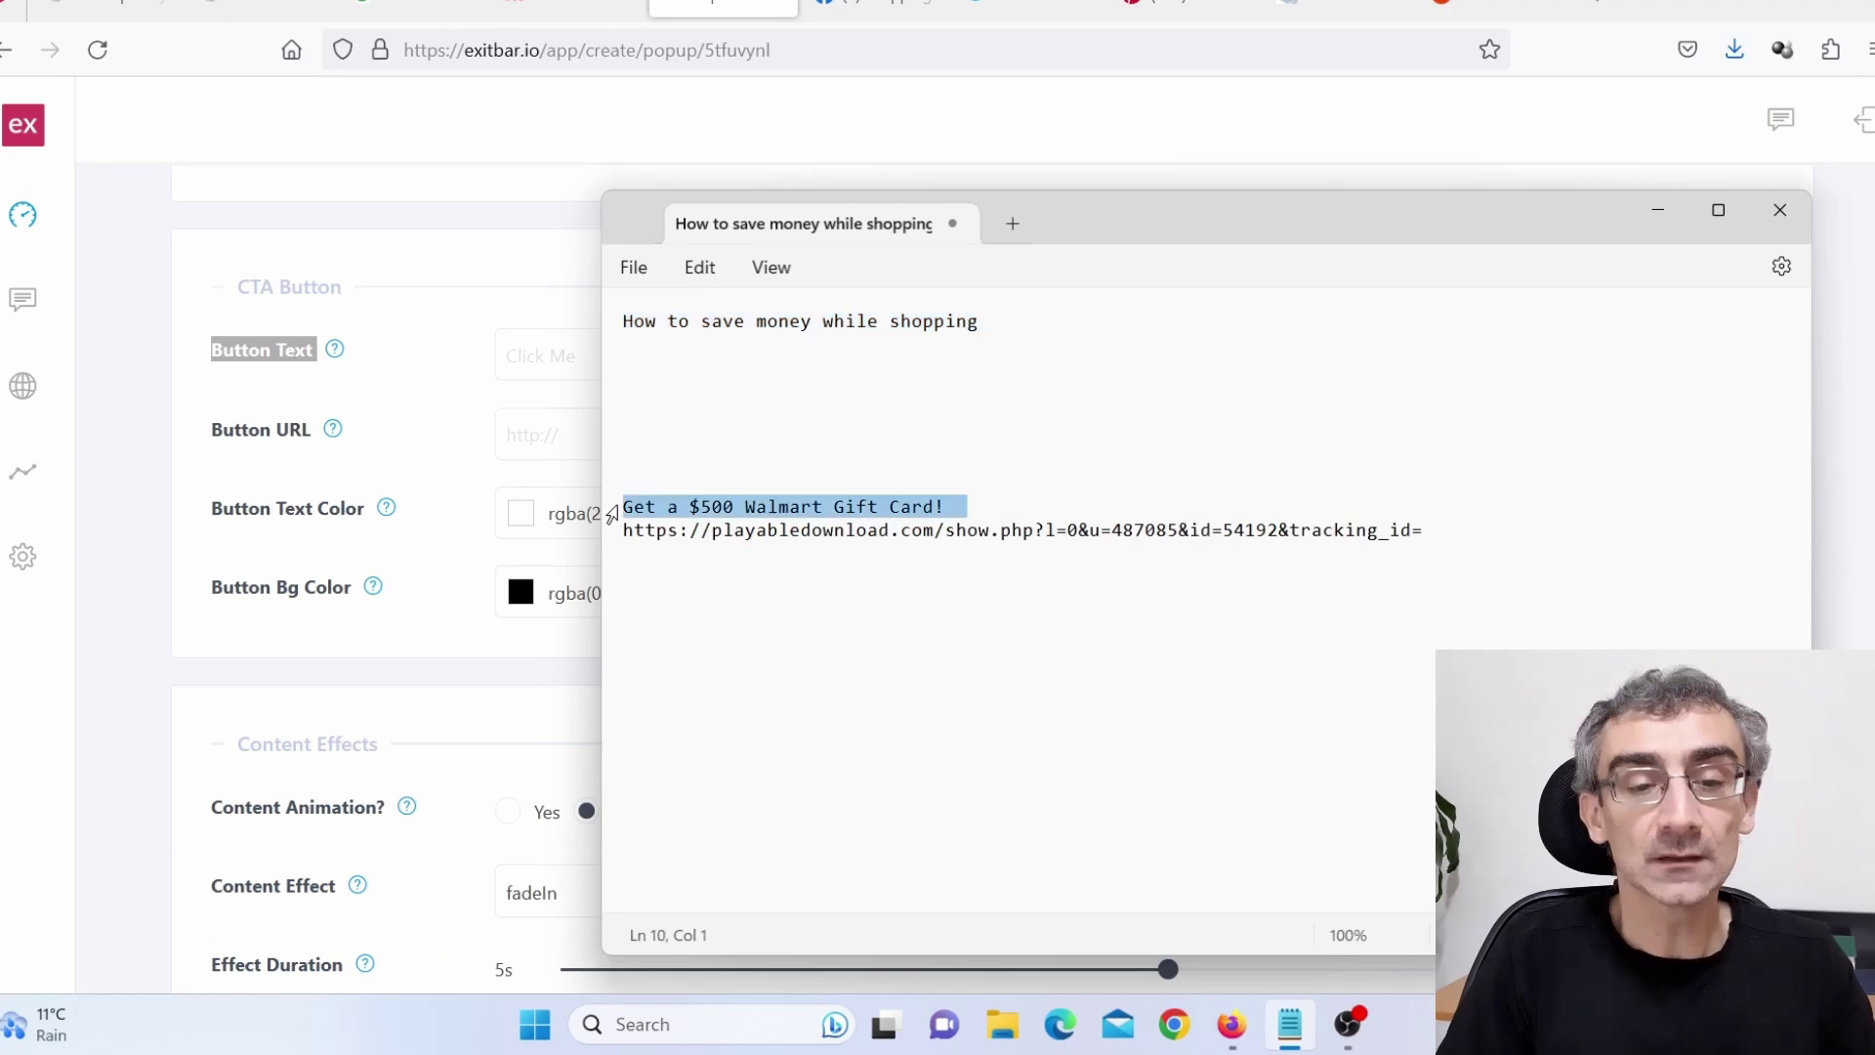
{"action": "left_click", "coordinate": [534, 359]}
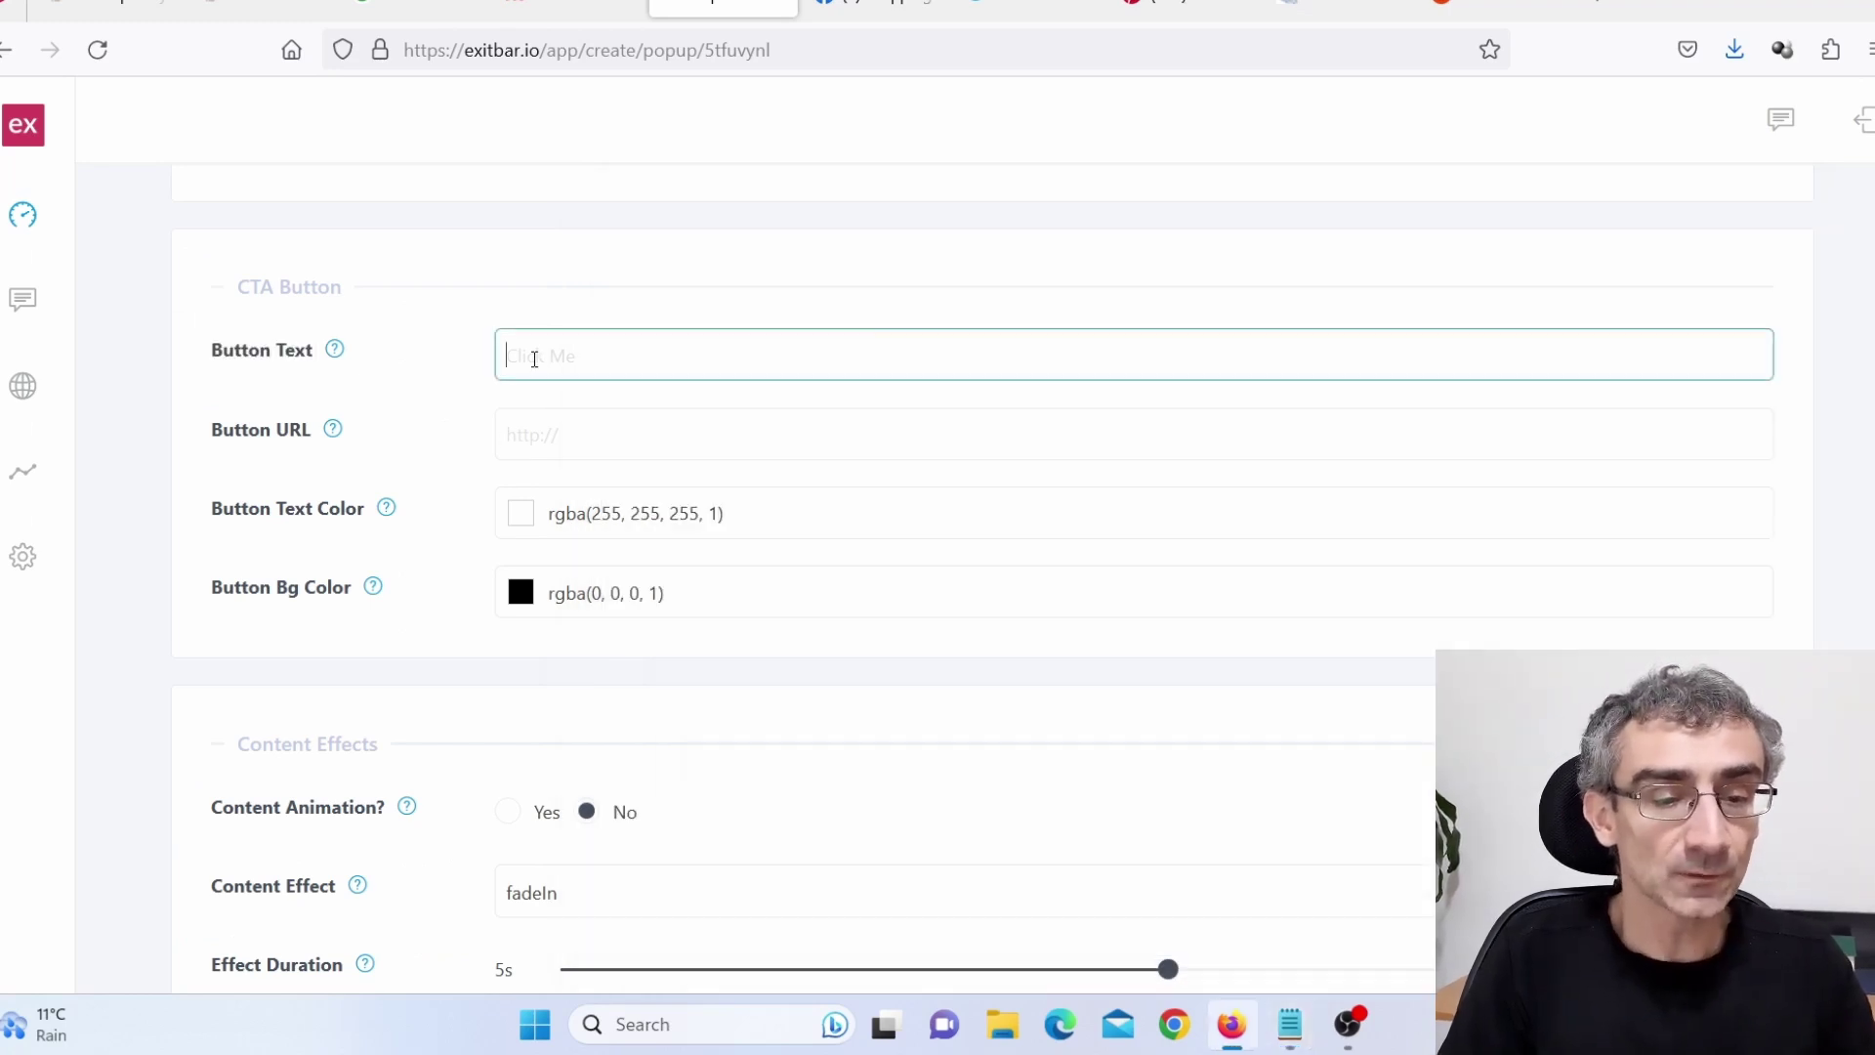
{"action": "key", "text": "ctrl+v"}
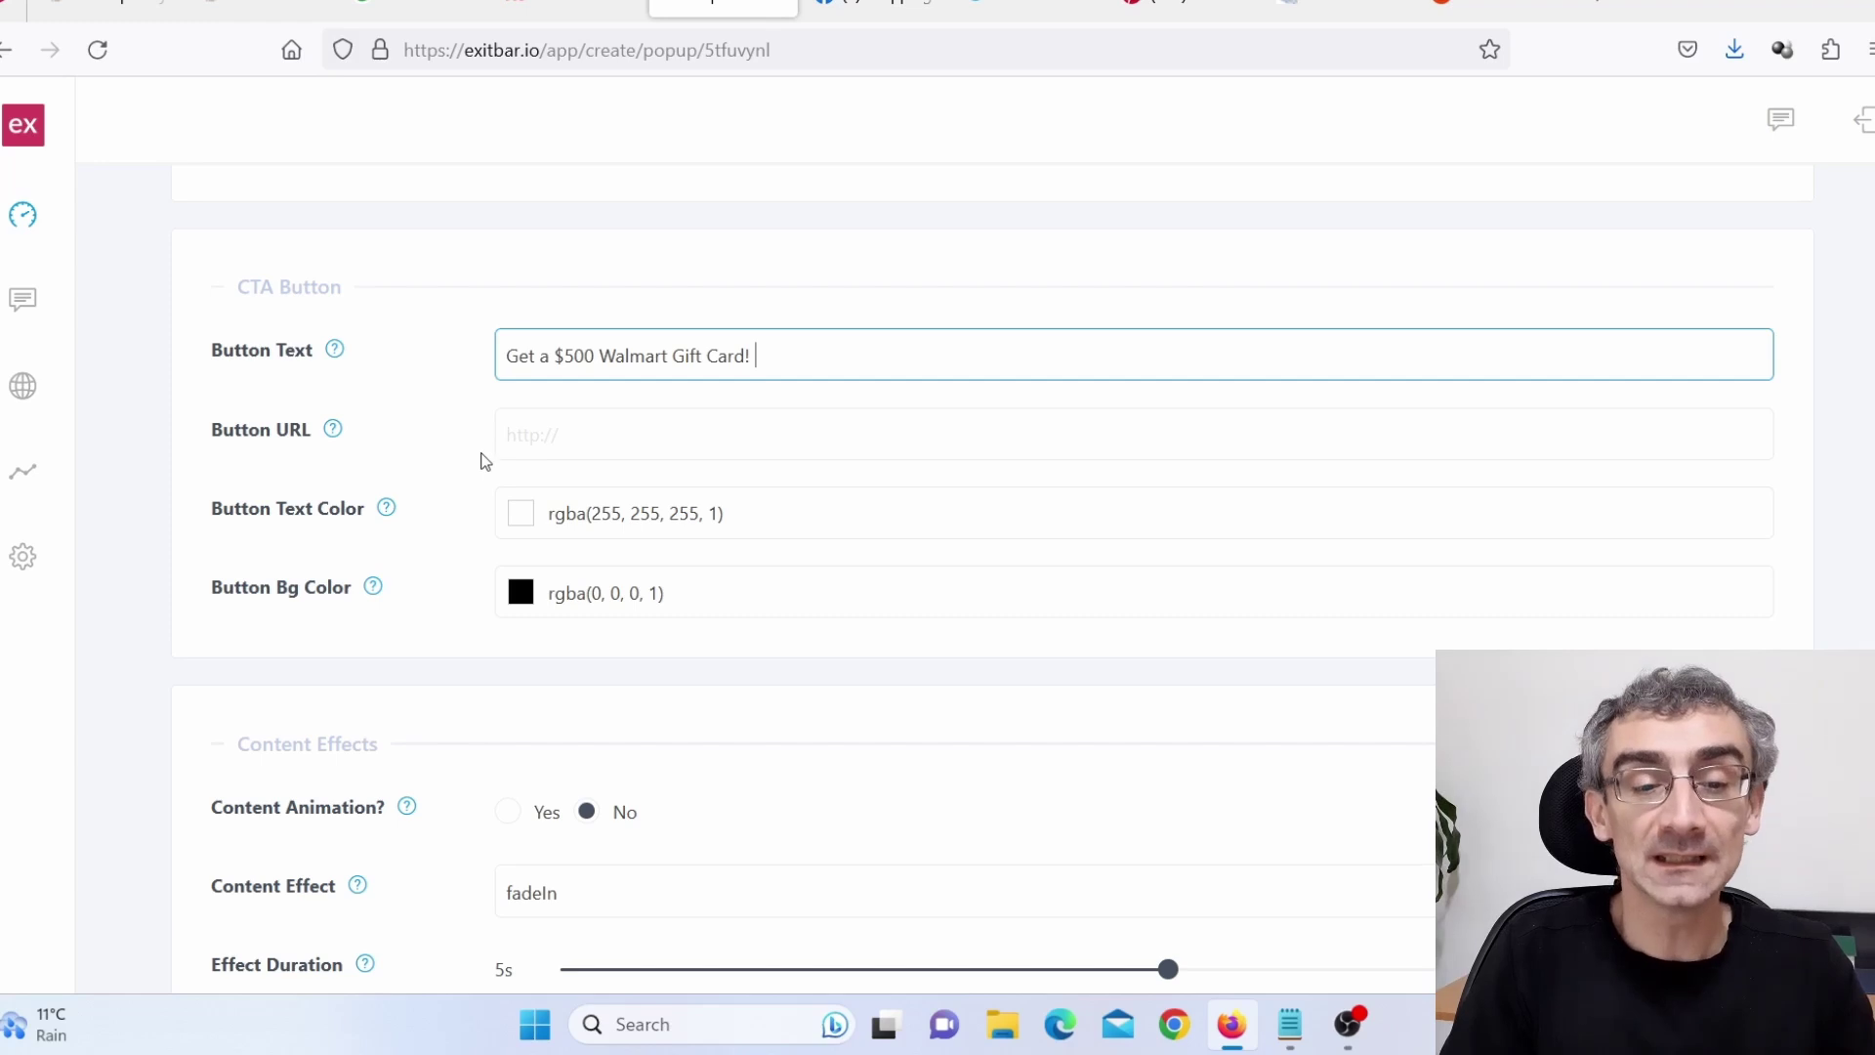
Step: Copy the playabledownload.com offer link from the Notepad notes into the CTA button URL
{"action": "left_click", "coordinate": [1289, 1023]}
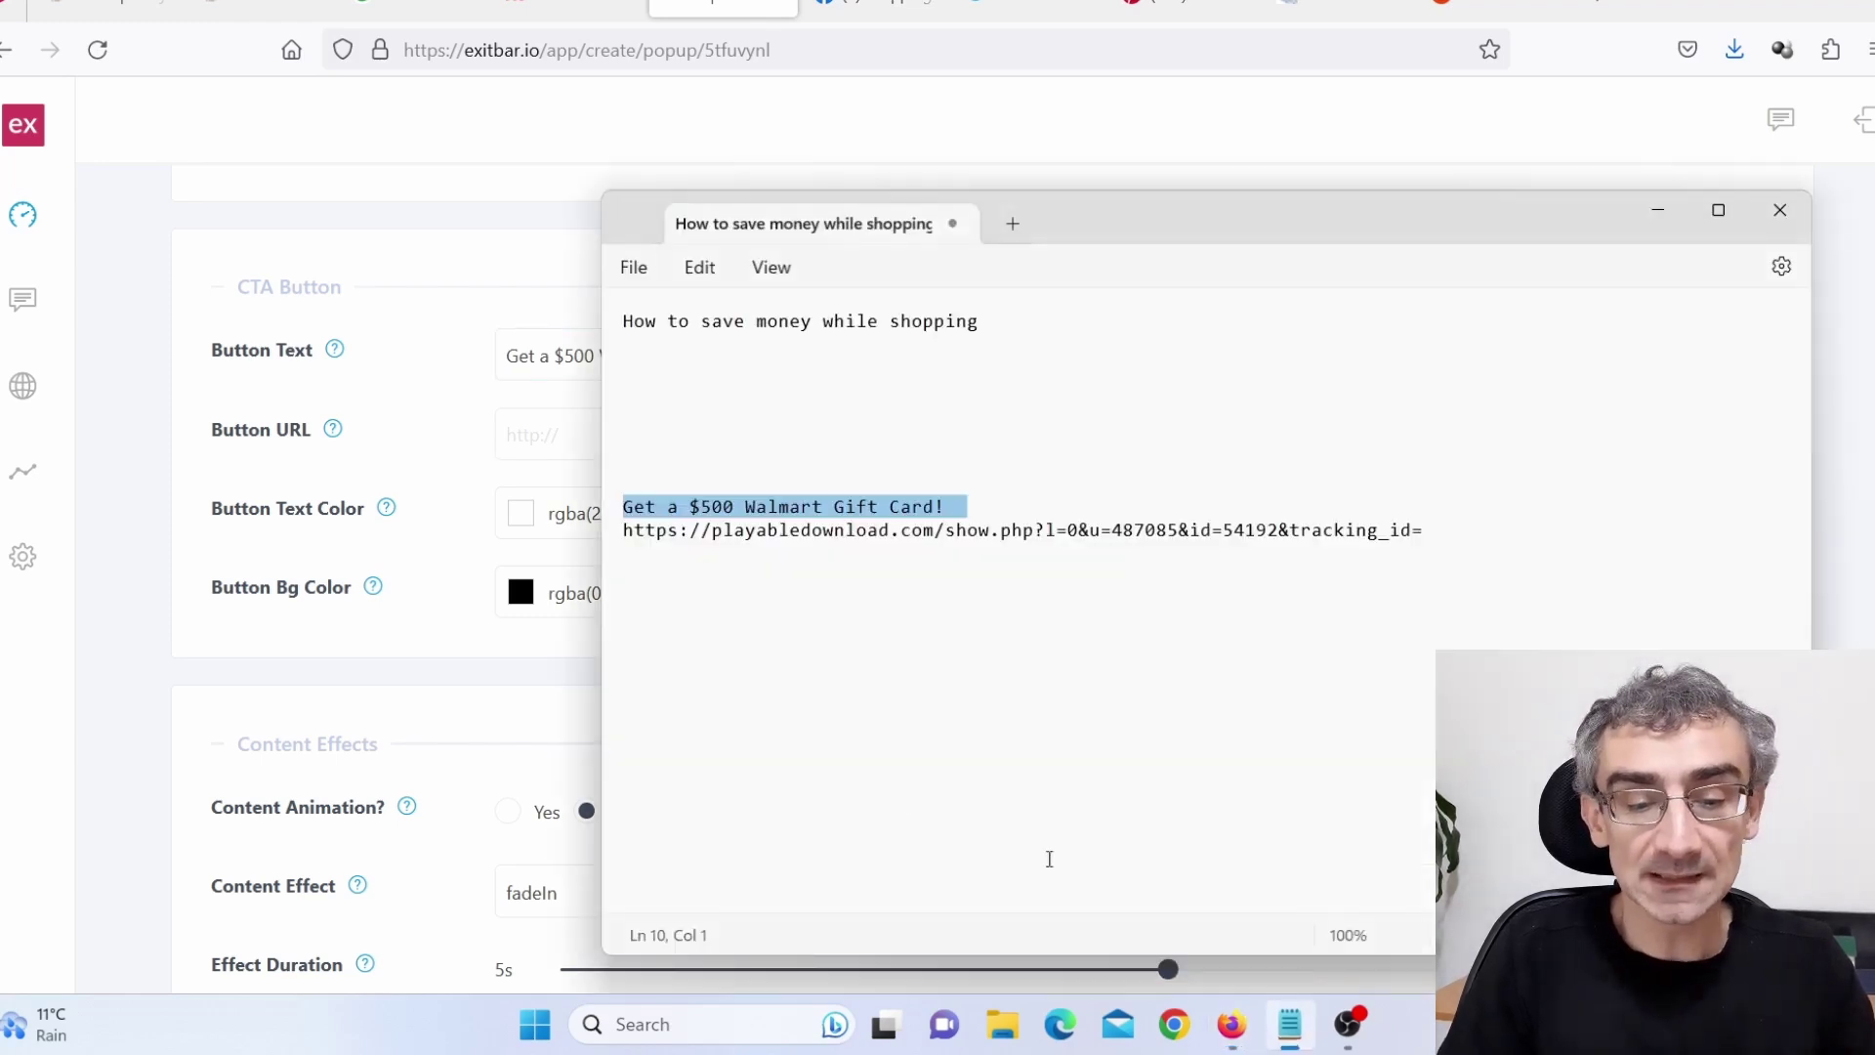
{"action": "triple_click", "coordinate": [617, 535]}
{"action": "key", "text": "ctrl+c"}
{"action": "left_click", "coordinate": [564, 455]}
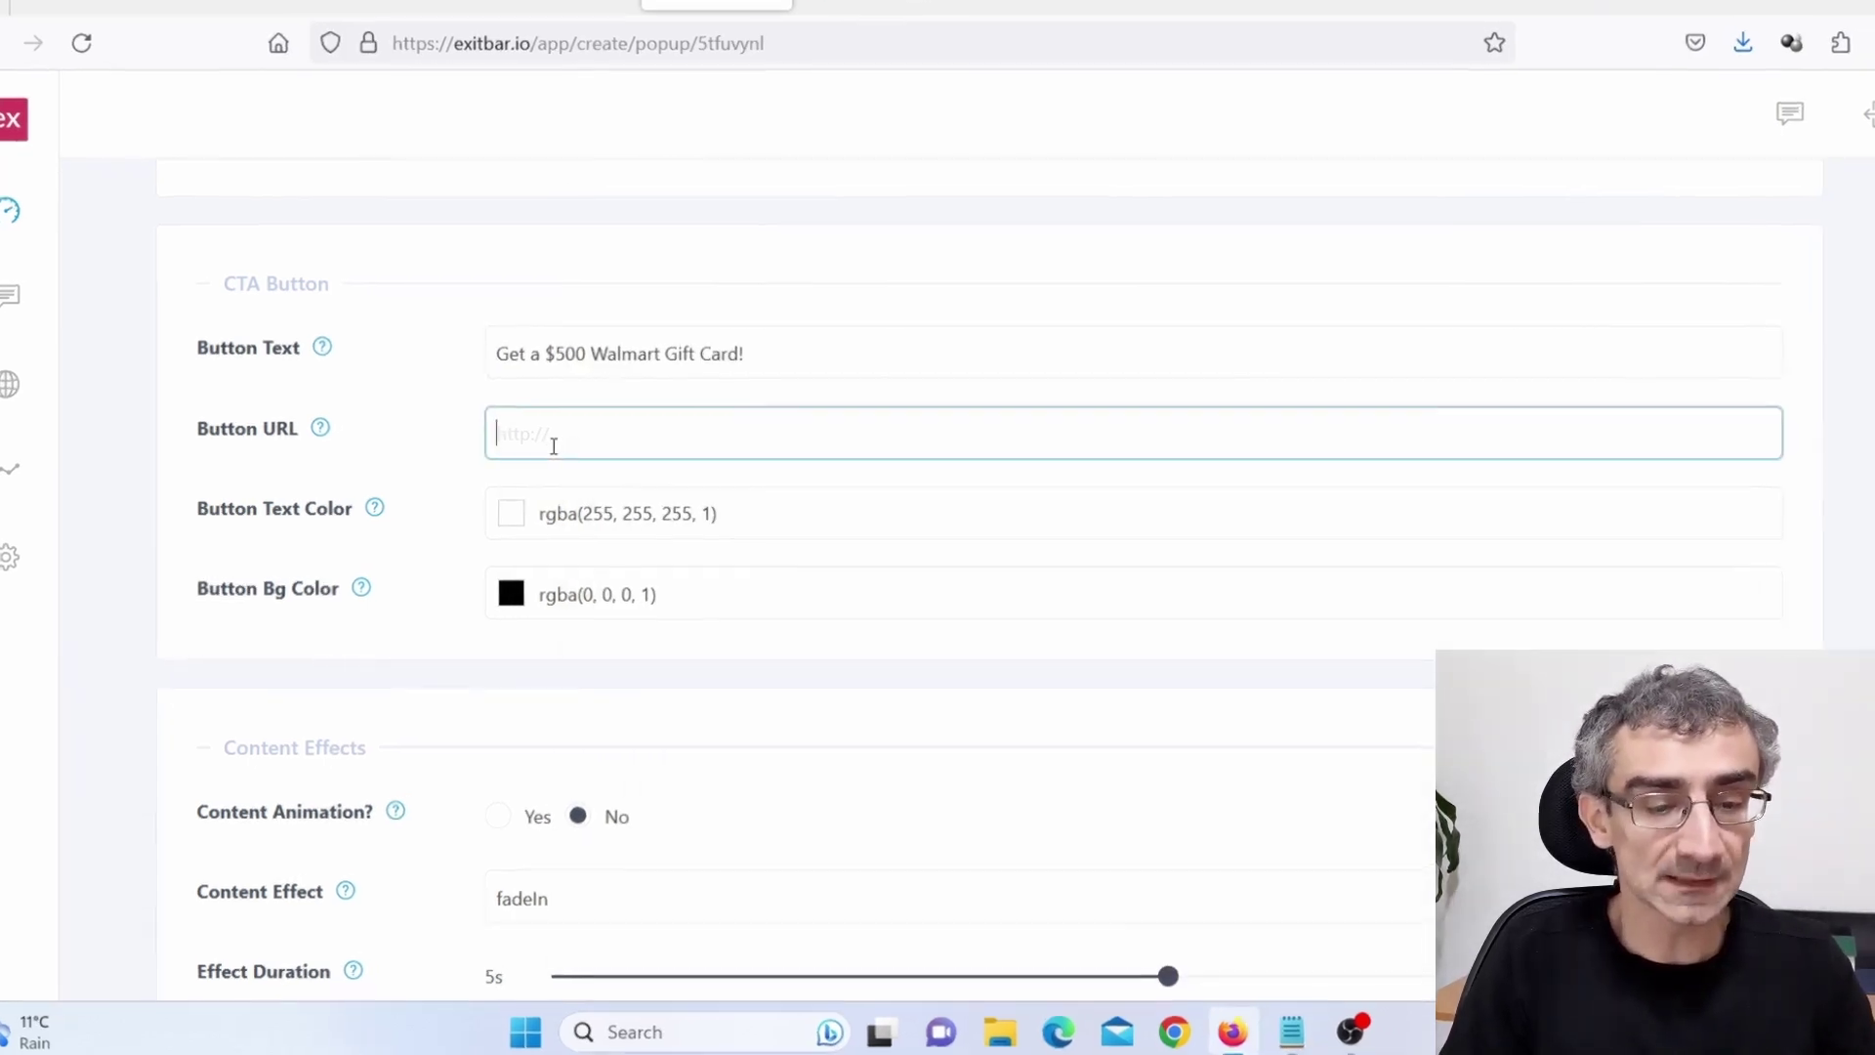
{"action": "key", "text": "ctrl+v"}
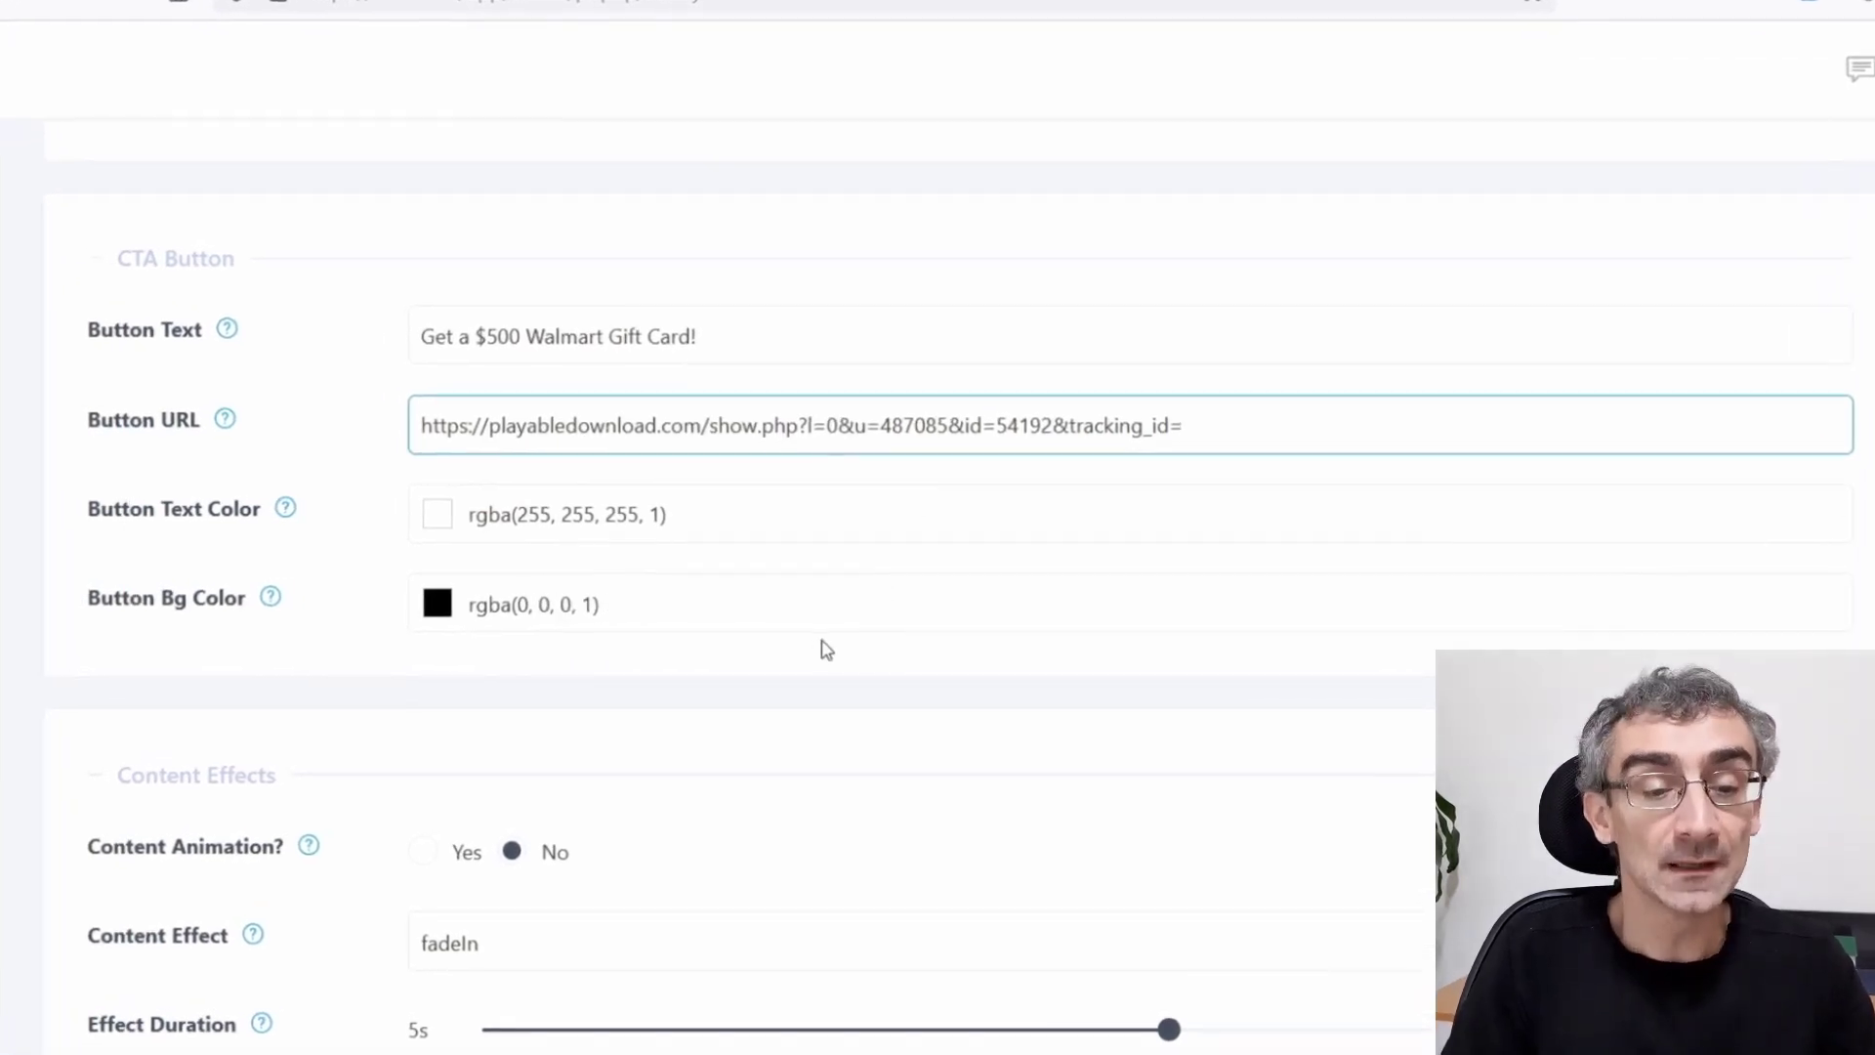
Step: Set the content effect to zoomOut with an effect duration of 4.1s
{"action": "scroll", "coordinate": [513, 475], "scroll_direction": "down", "scroll_amount": 2}
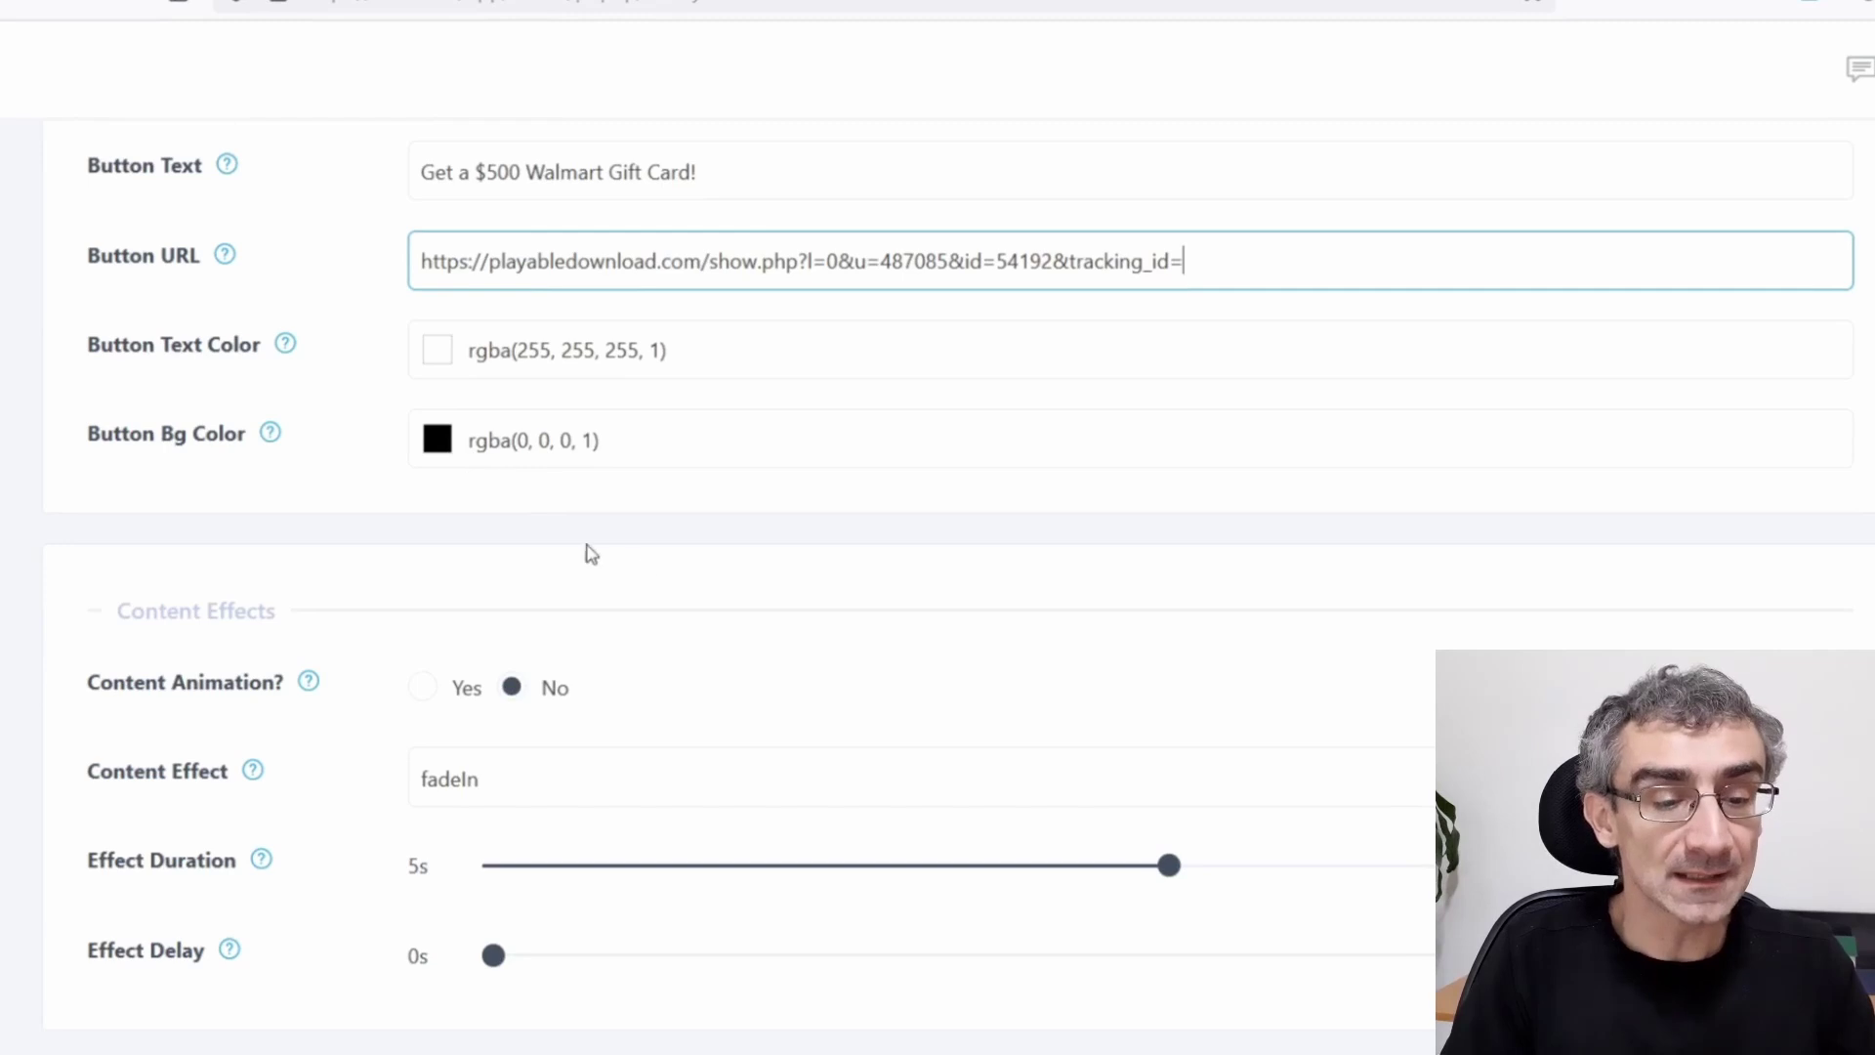
{"action": "scroll", "coordinate": [868, 625], "scroll_direction": "down", "scroll_amount": 3}
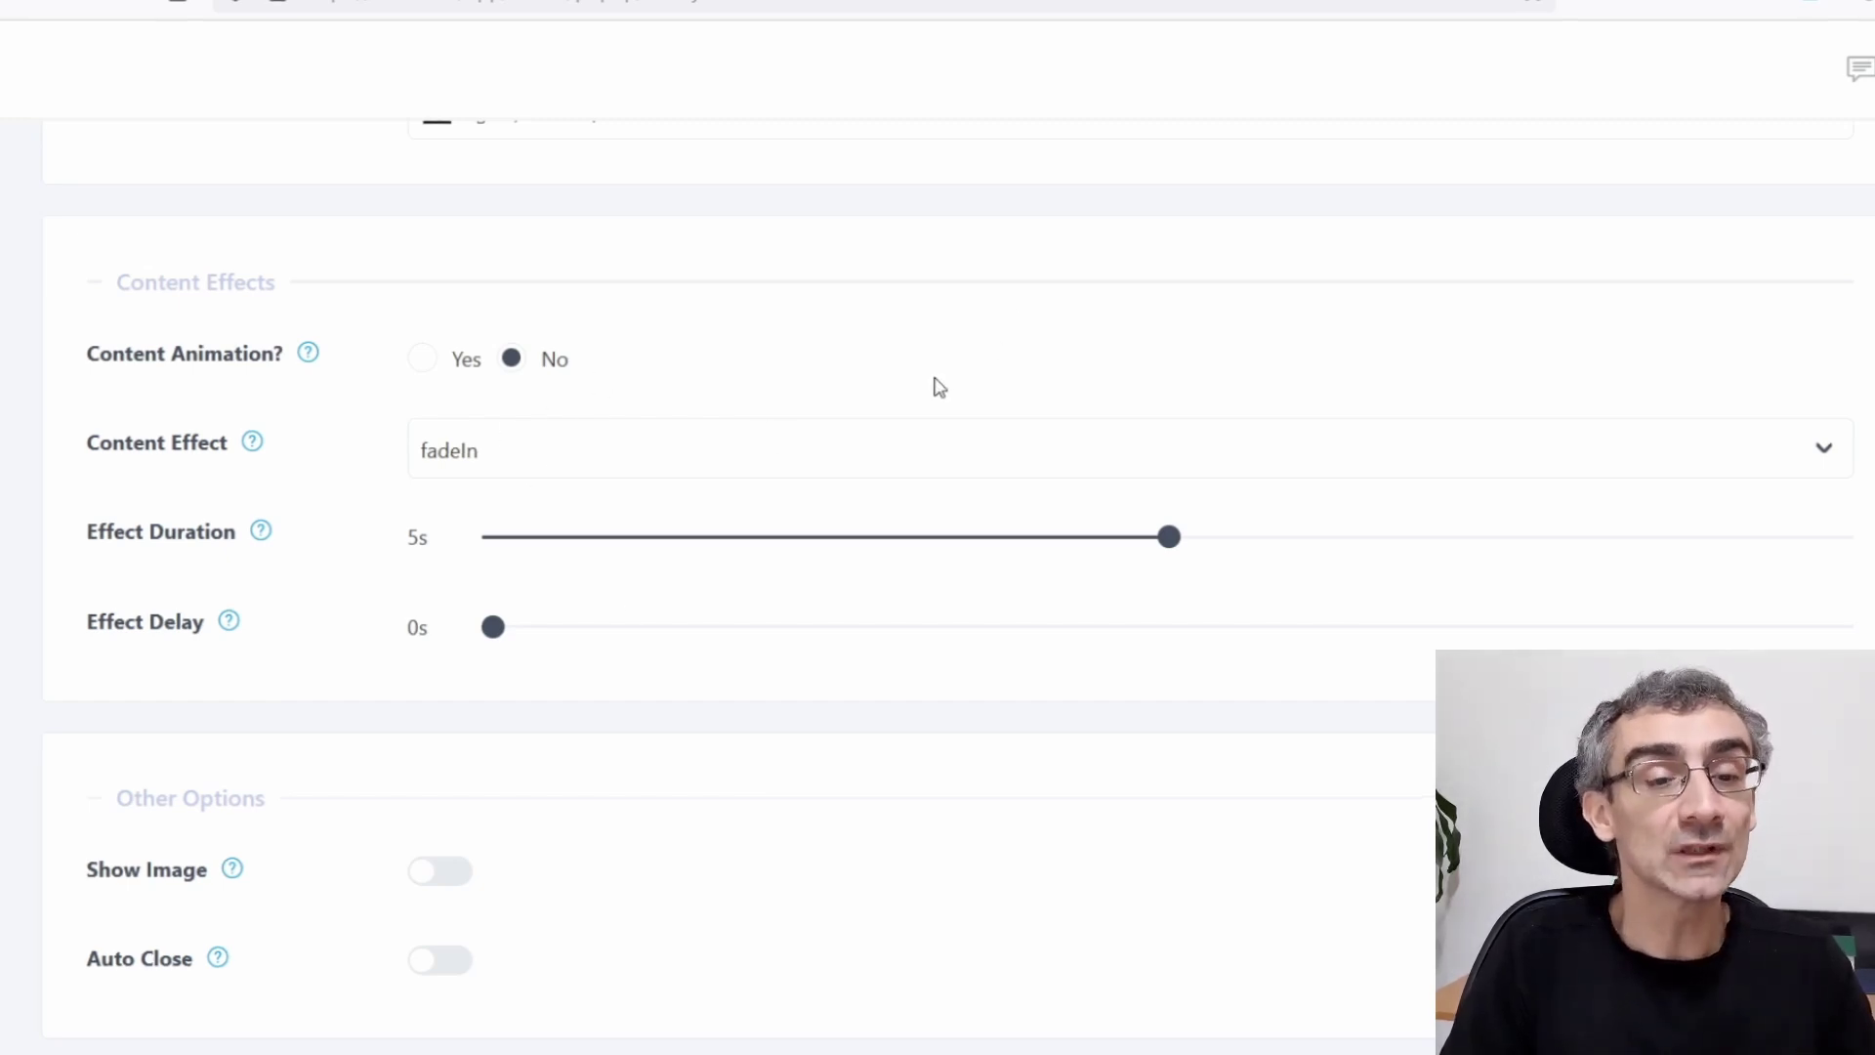
{"action": "left_click", "coordinate": [503, 457]}
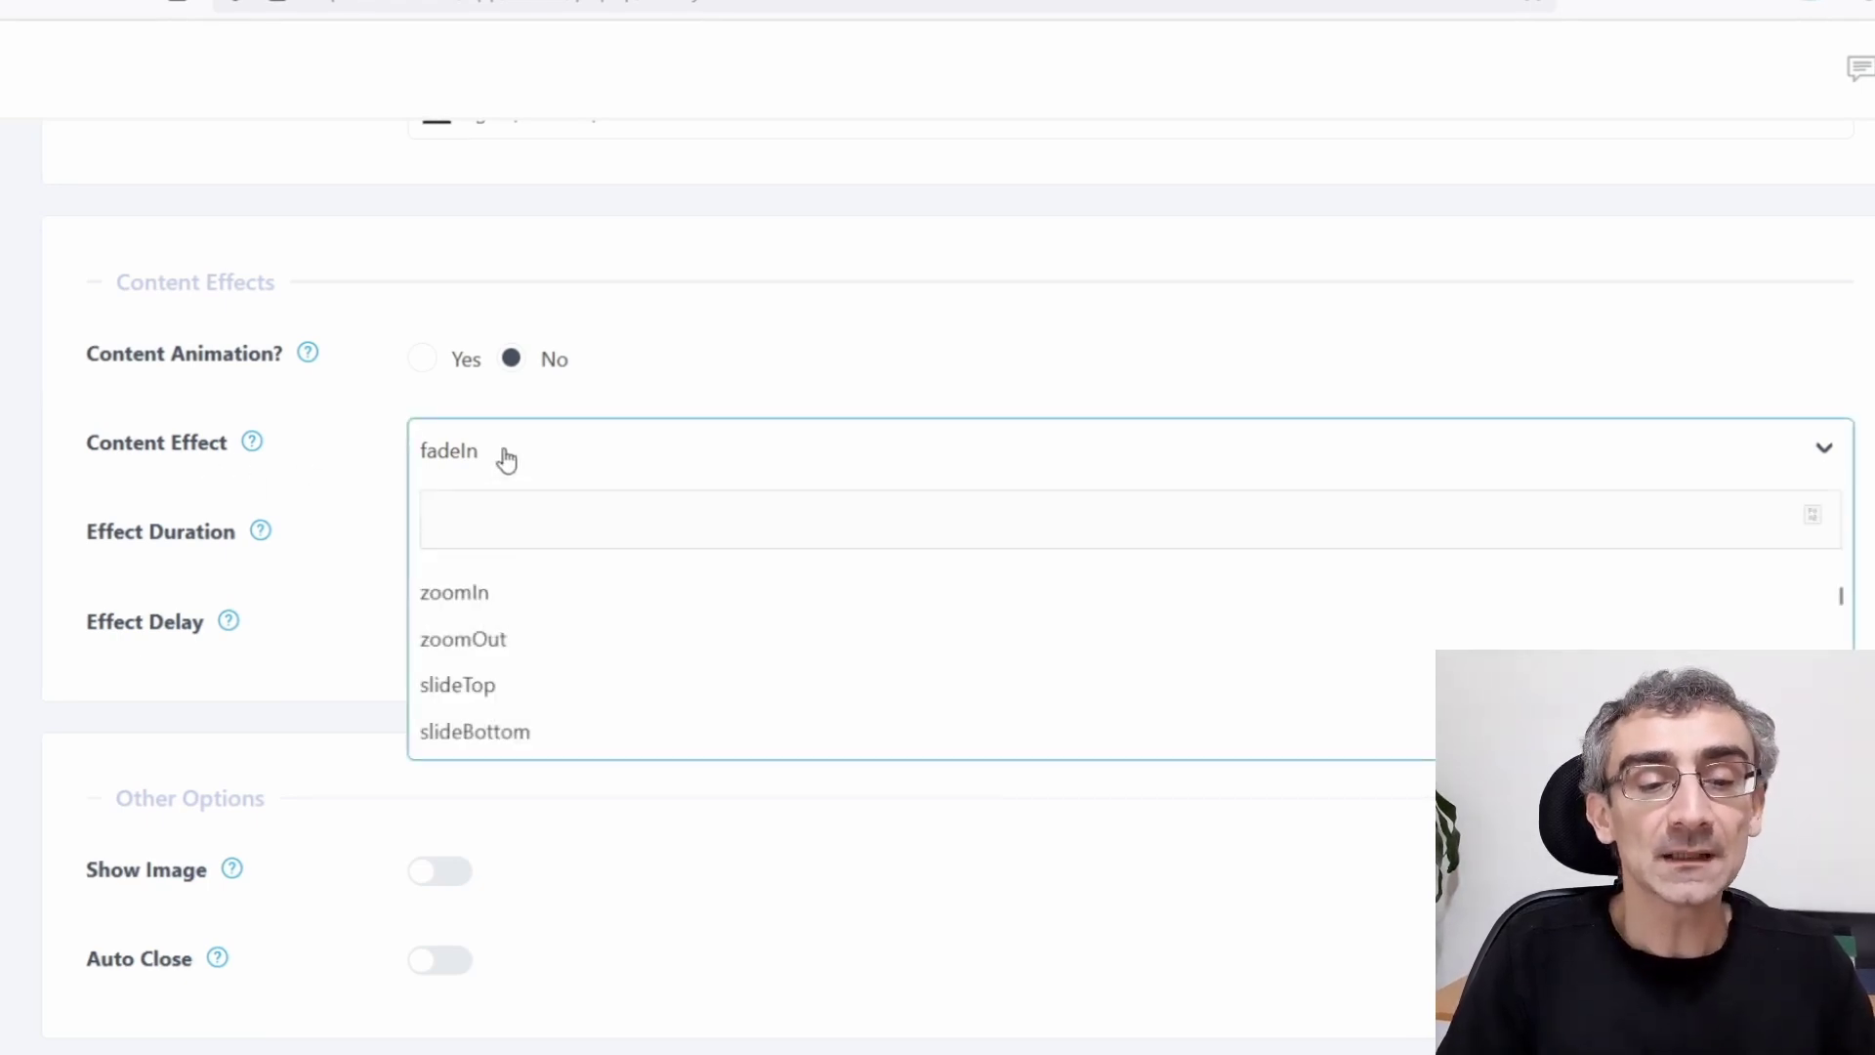
{"action": "left_click", "coordinate": [478, 641]}
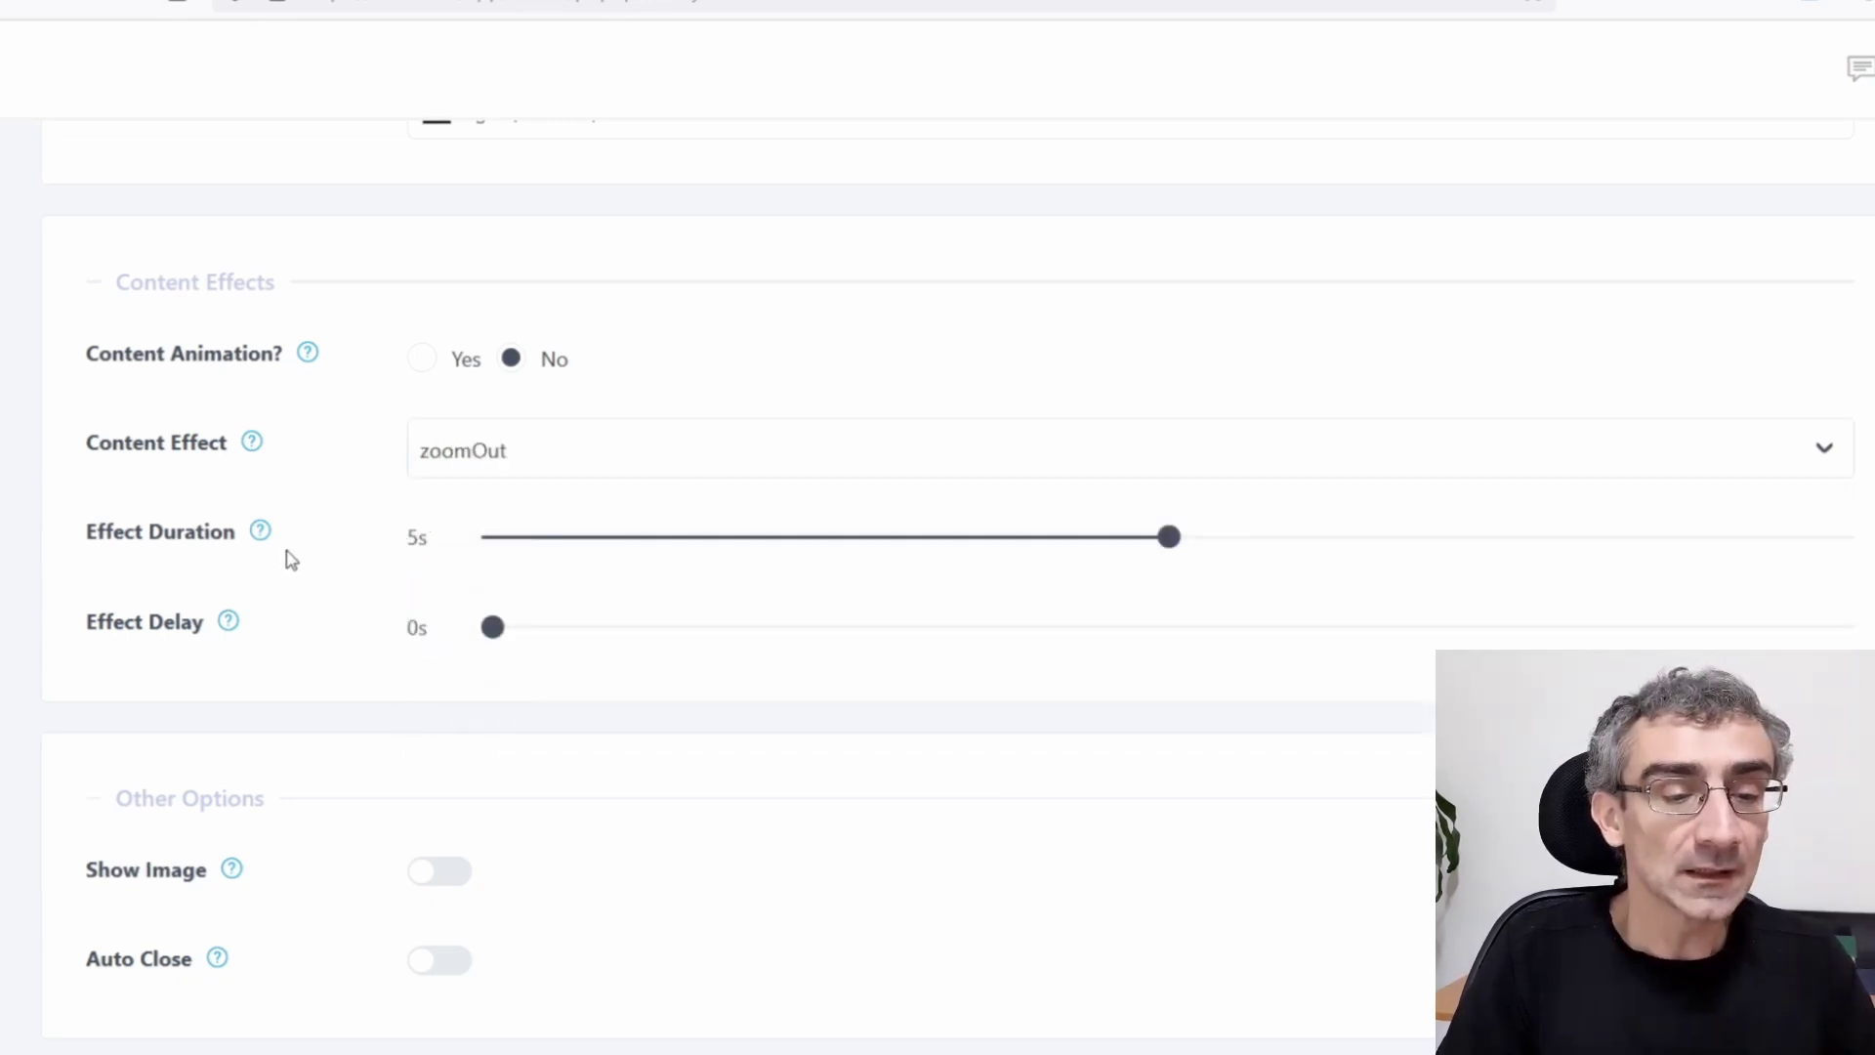
{"action": "left_click_drag", "start_coordinate": [1167, 554], "coordinate": [1052, 552]}
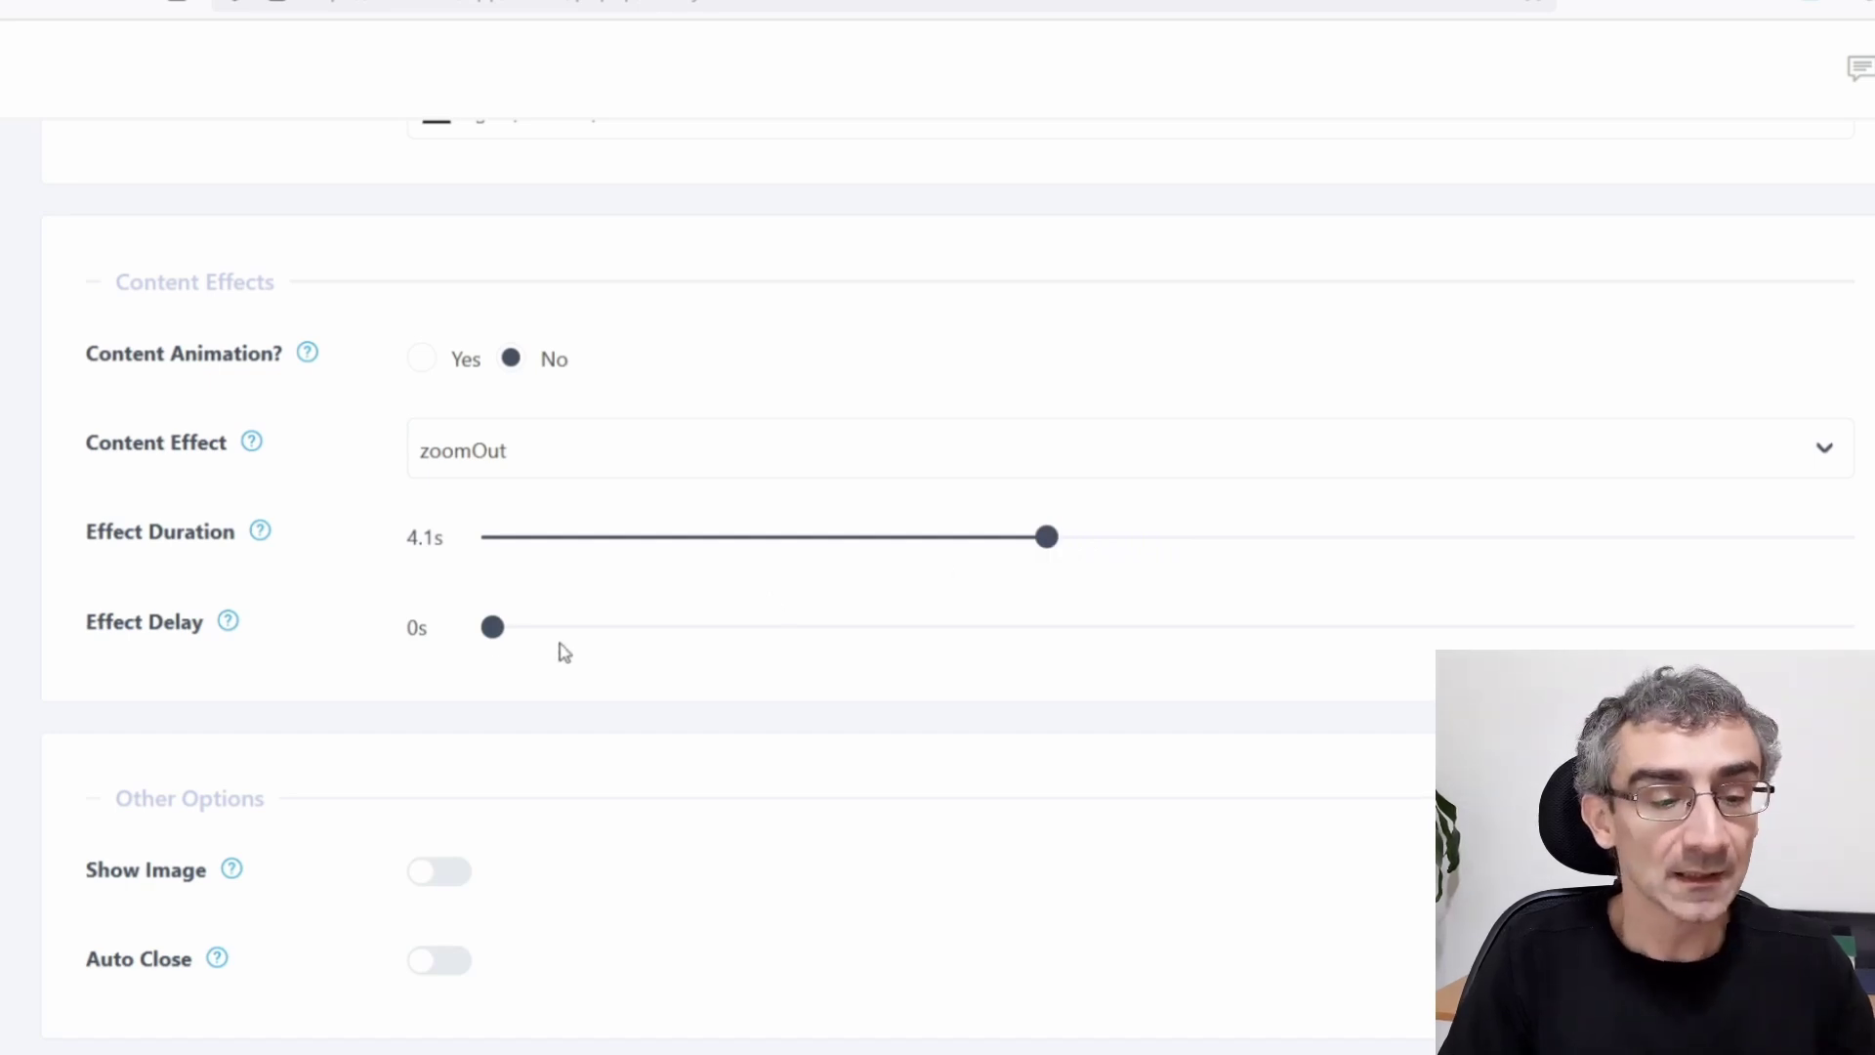
Step: Turn on Show Image and upload 183527abc8e7cee3f140d4e40cd24c8b.png as the popup image
{"action": "scroll", "coordinate": [614, 596], "scroll_direction": "down", "scroll_amount": 3}
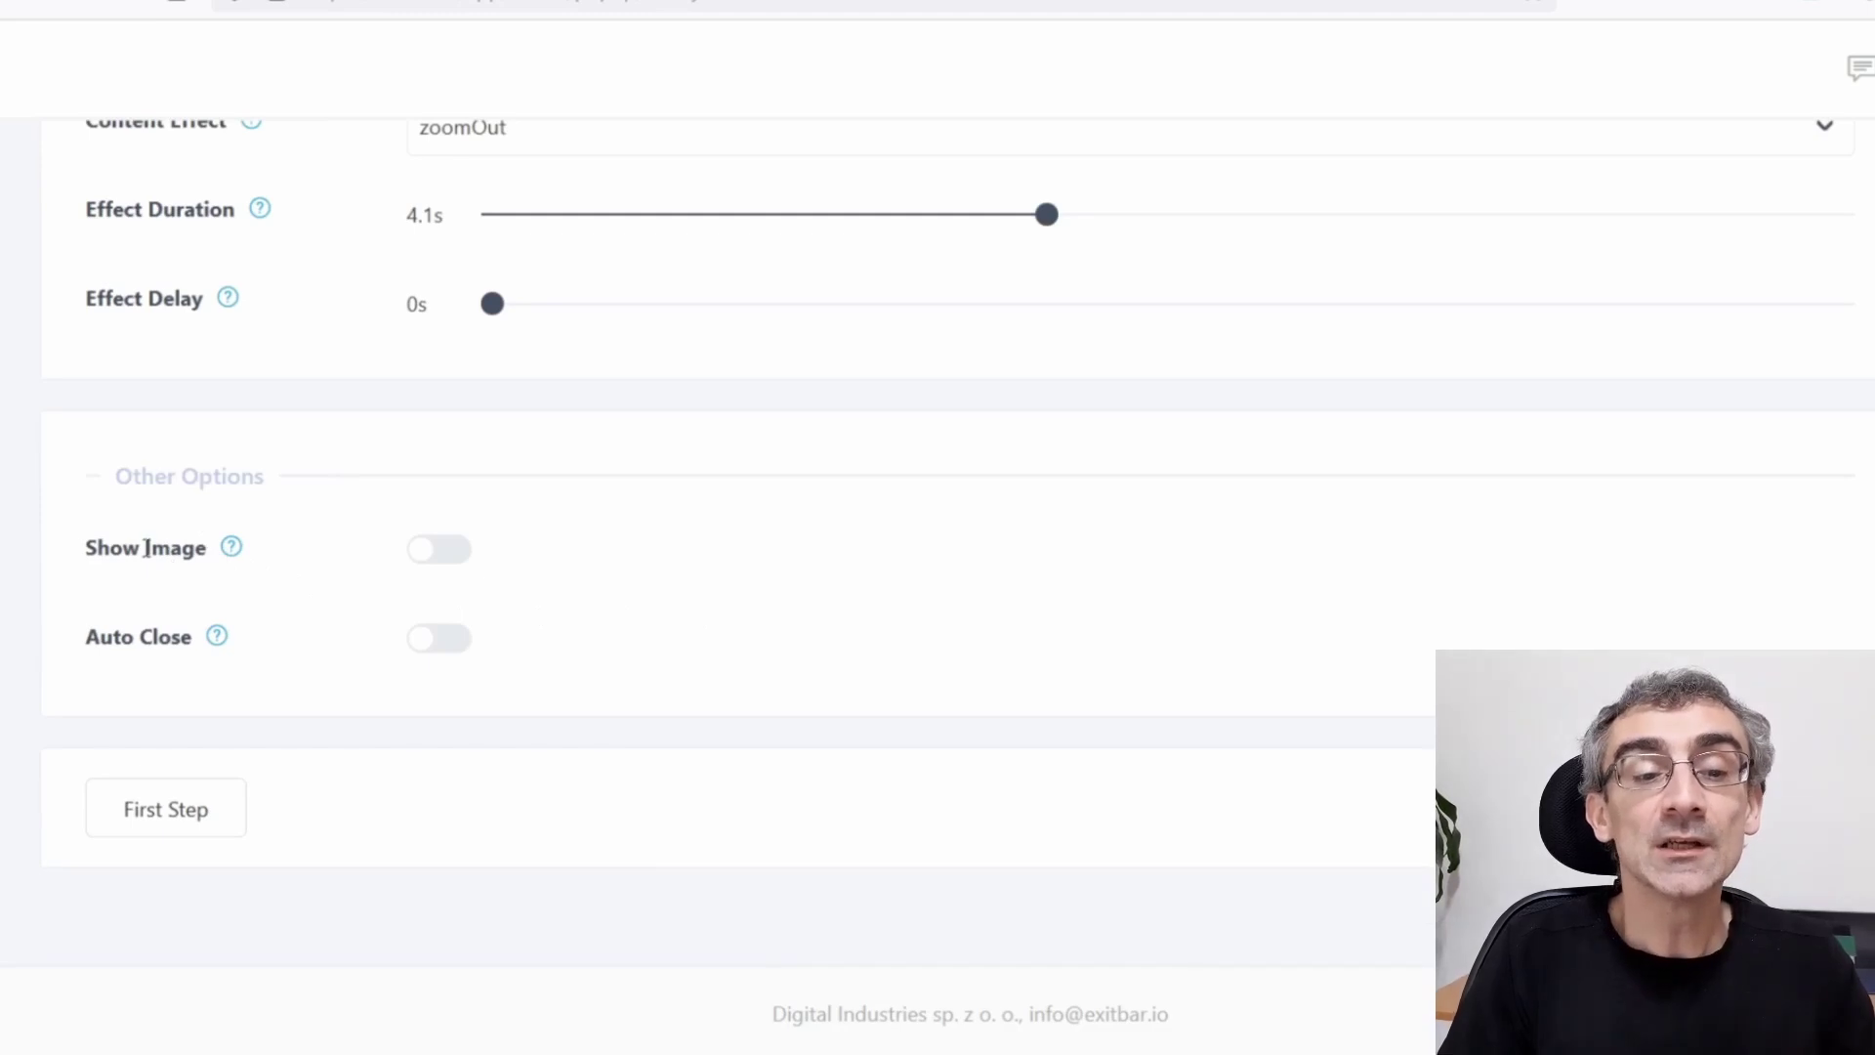
{"action": "left_click_drag", "start_coordinate": [114, 552], "coordinate": [221, 590]}
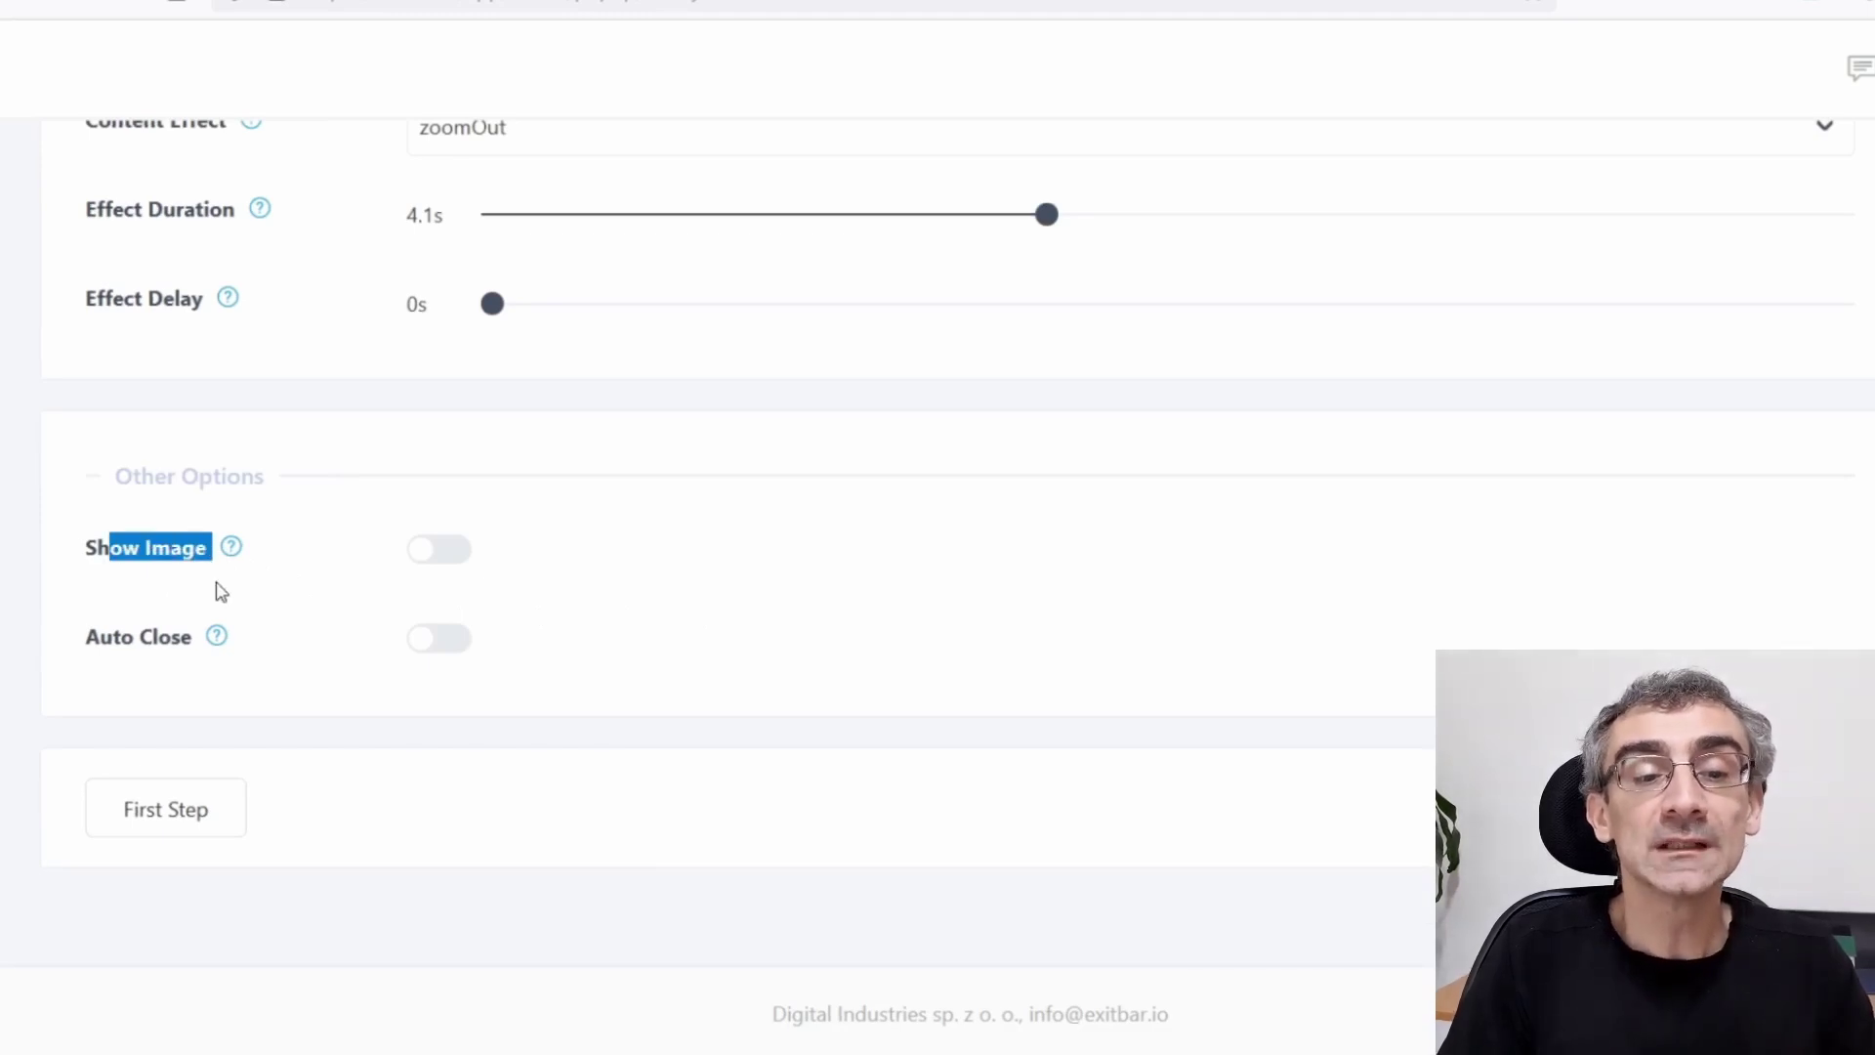
{"action": "left_click", "coordinate": [451, 556]}
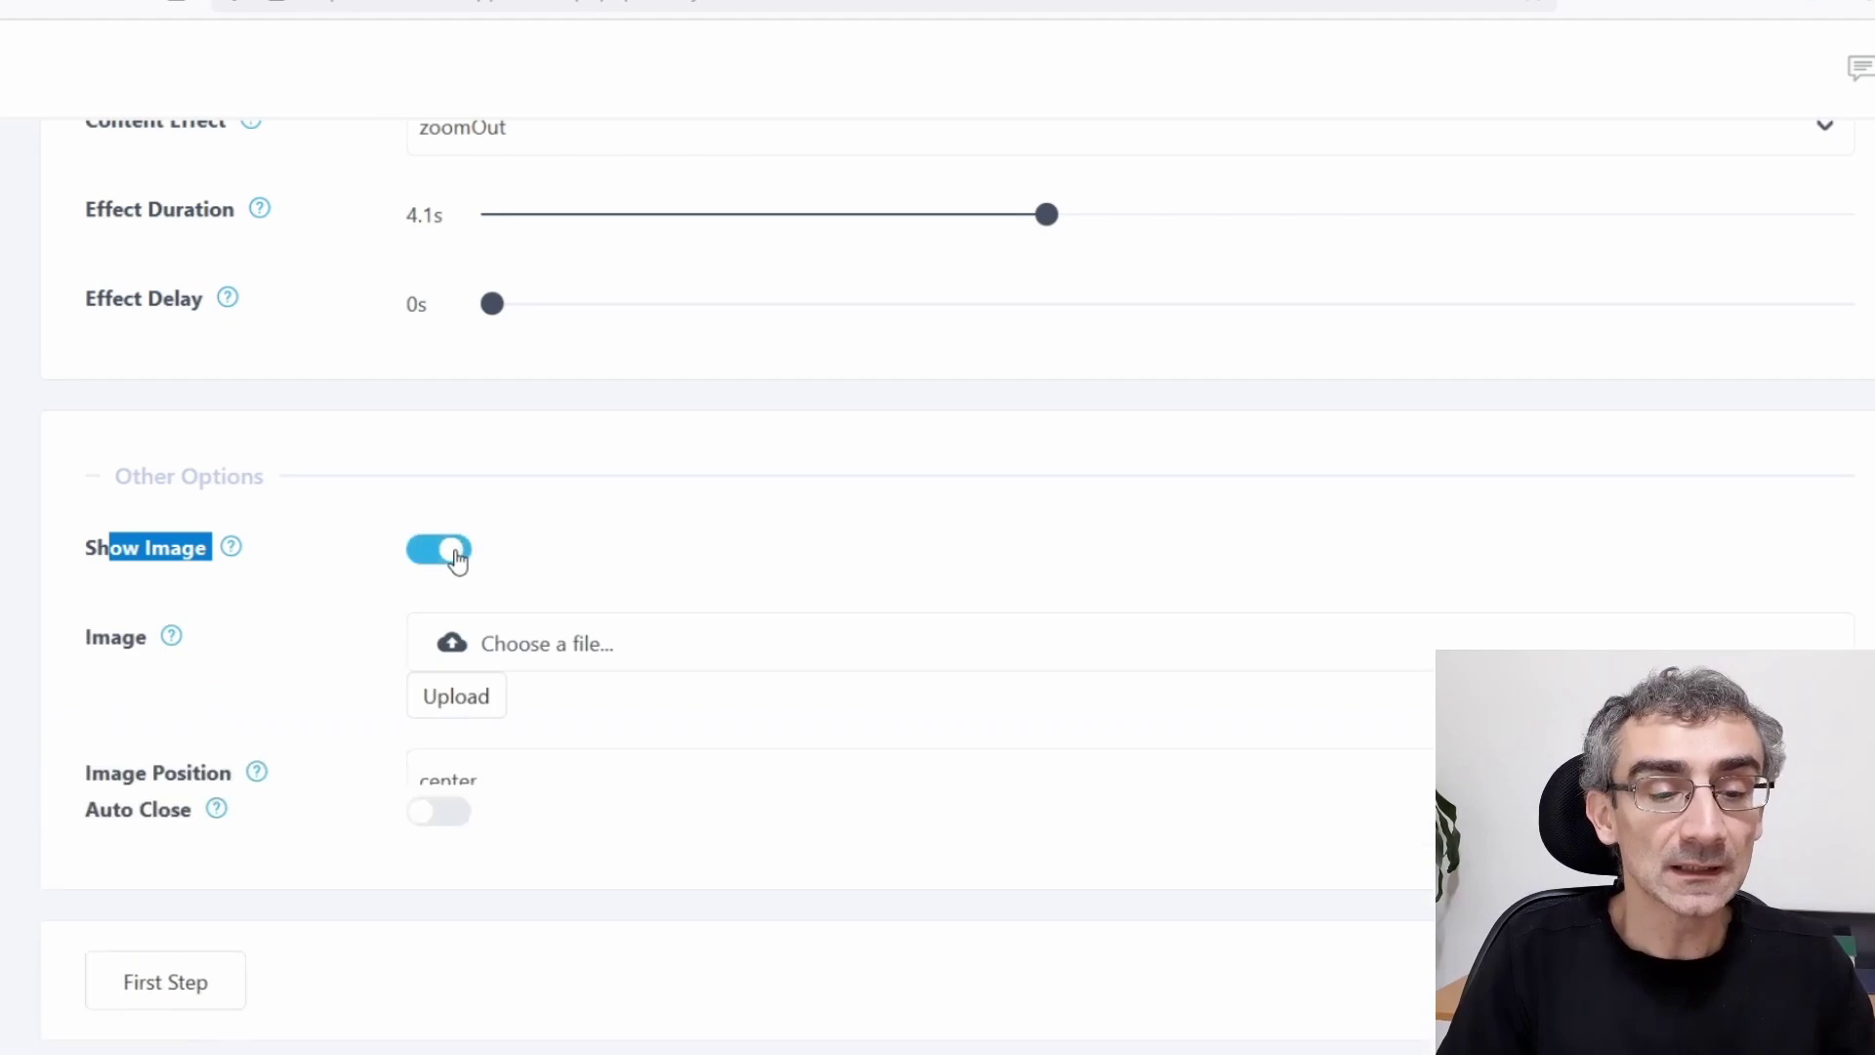
{"action": "left_click", "coordinate": [451, 645]}
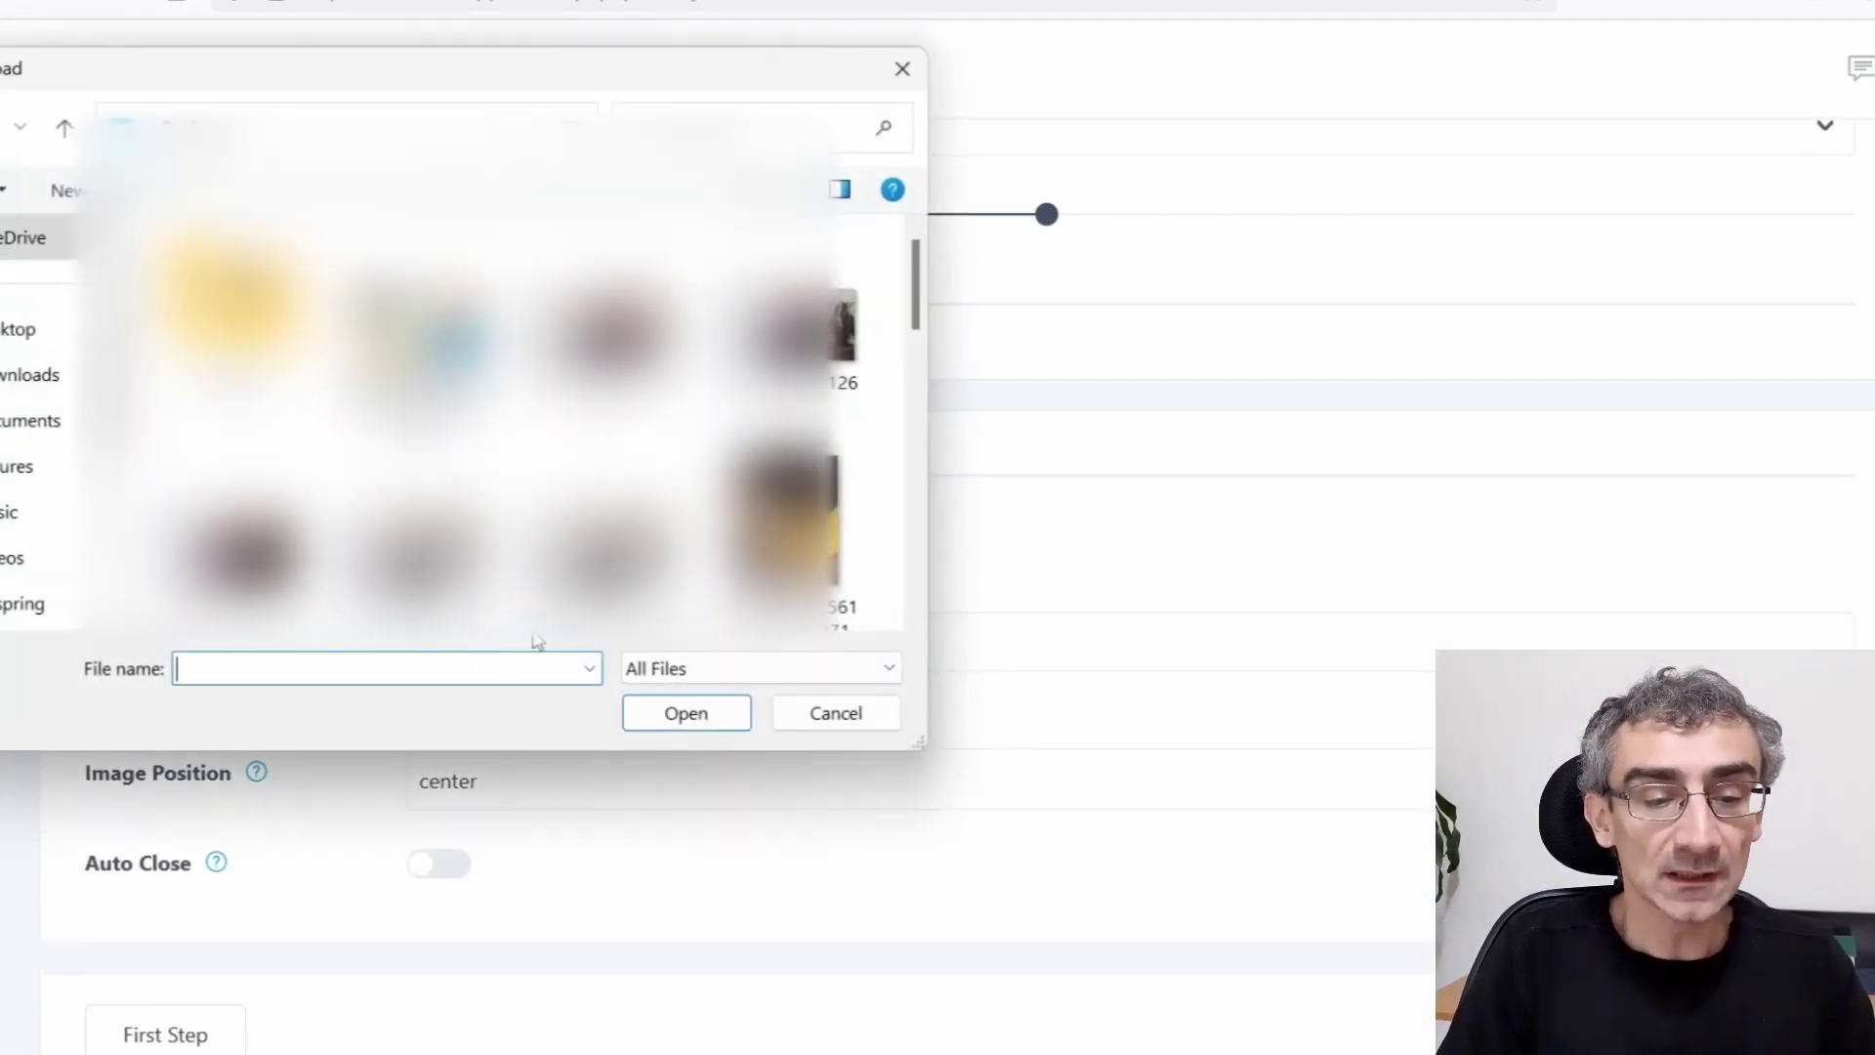
{"action": "double_click", "coordinate": [439, 379]}
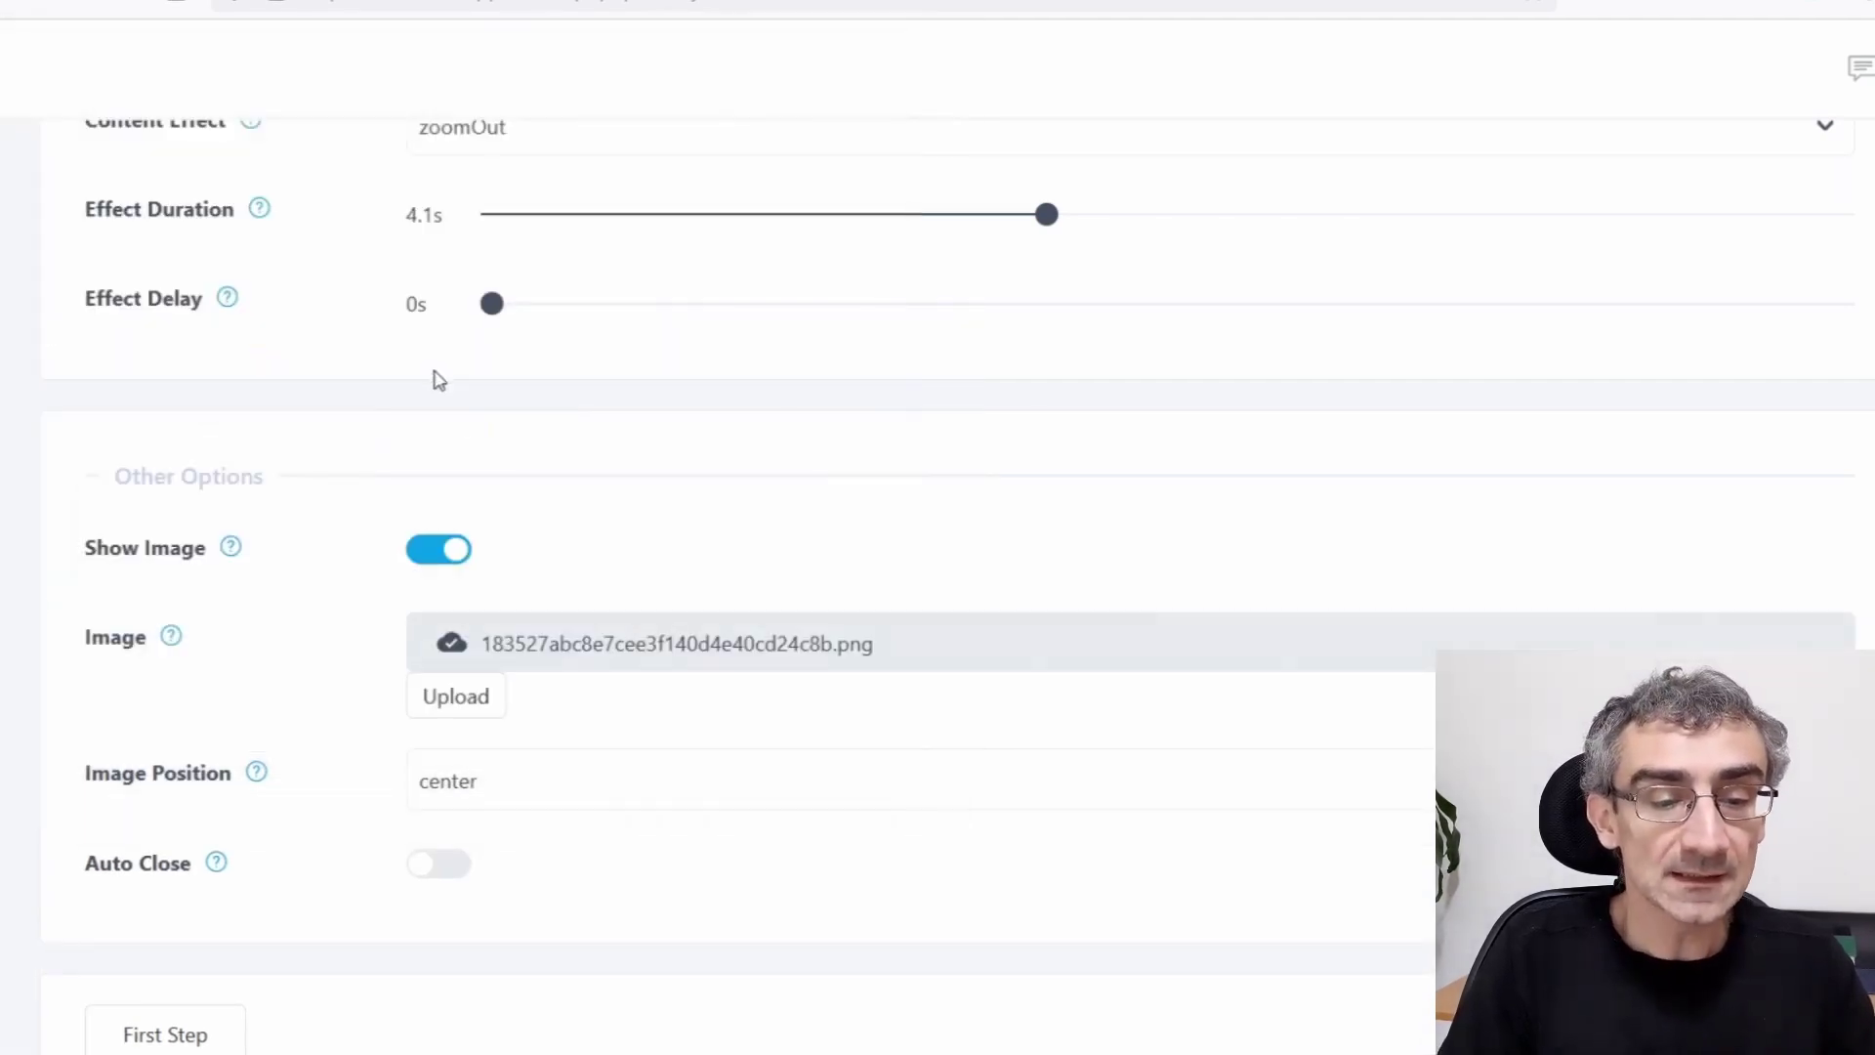
{"action": "left_click", "coordinate": [451, 697]}
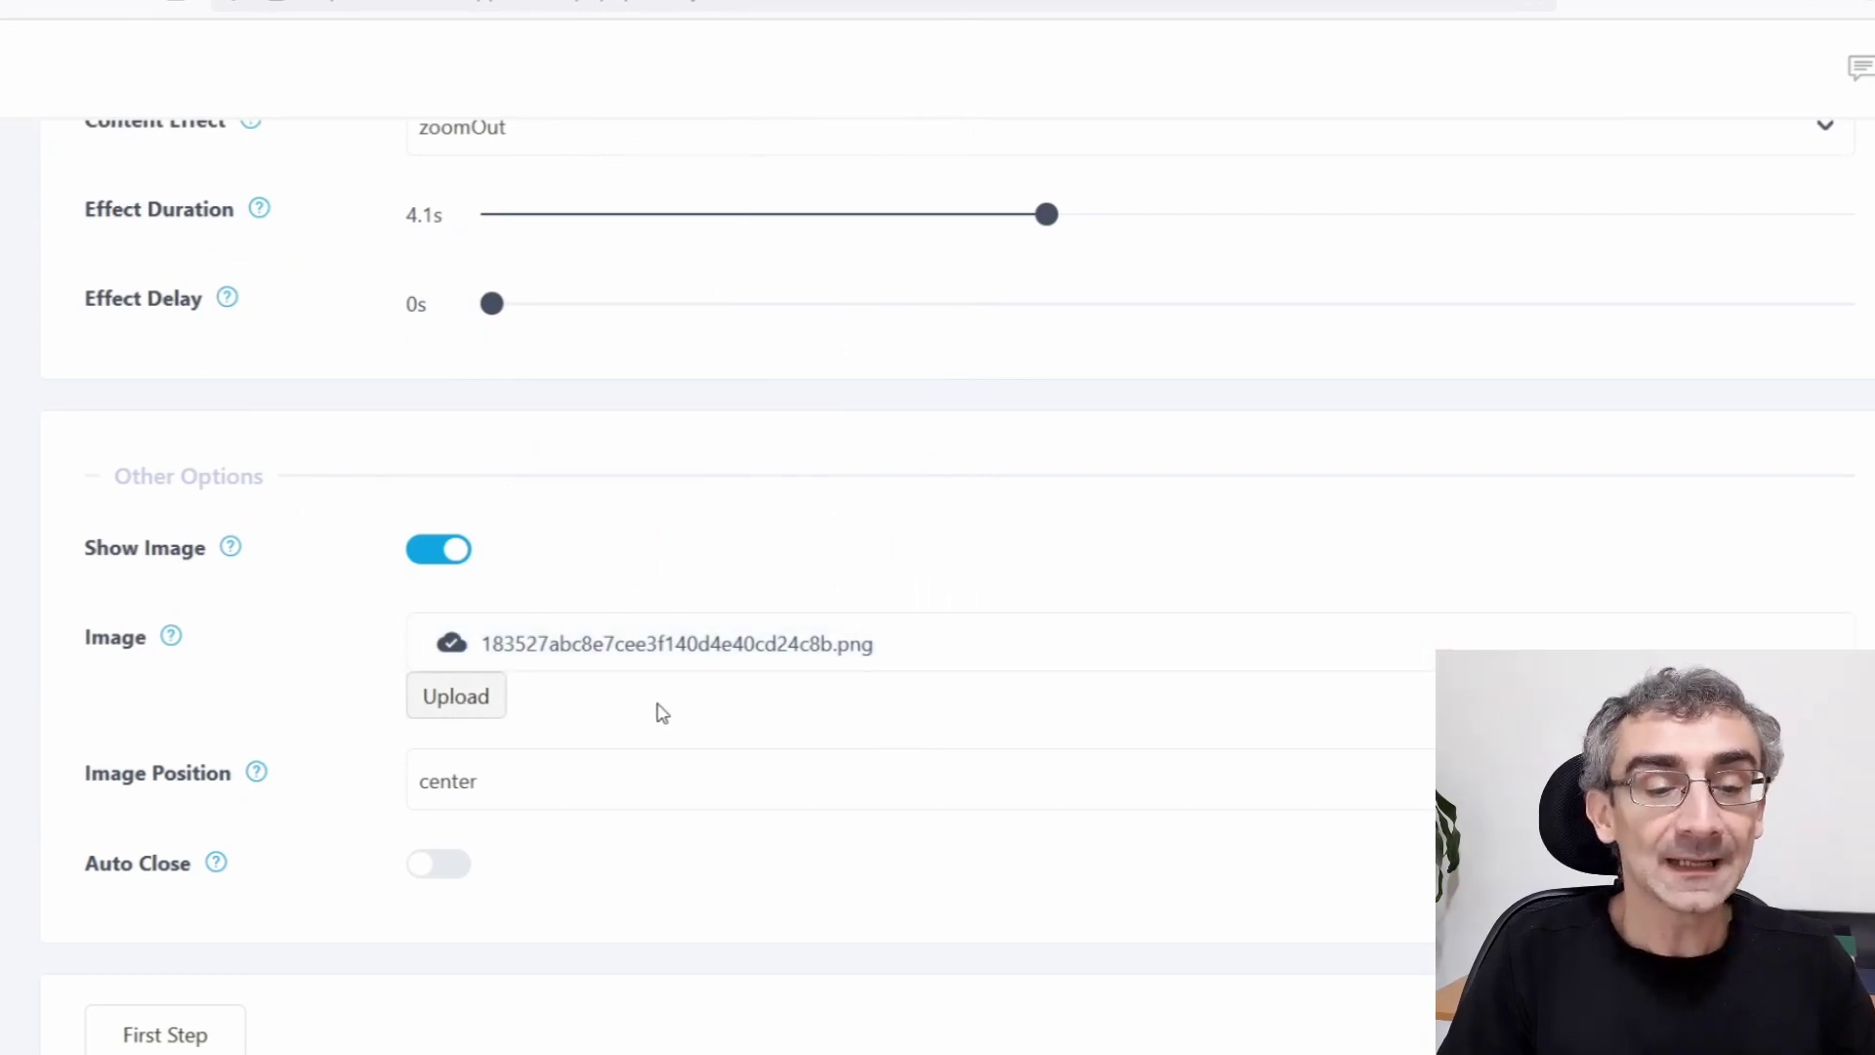
Step: Keep the image position at center and continue to the overlay and background options
{"action": "scroll", "coordinate": [625, 713], "scroll_direction": "down", "scroll_amount": 3}
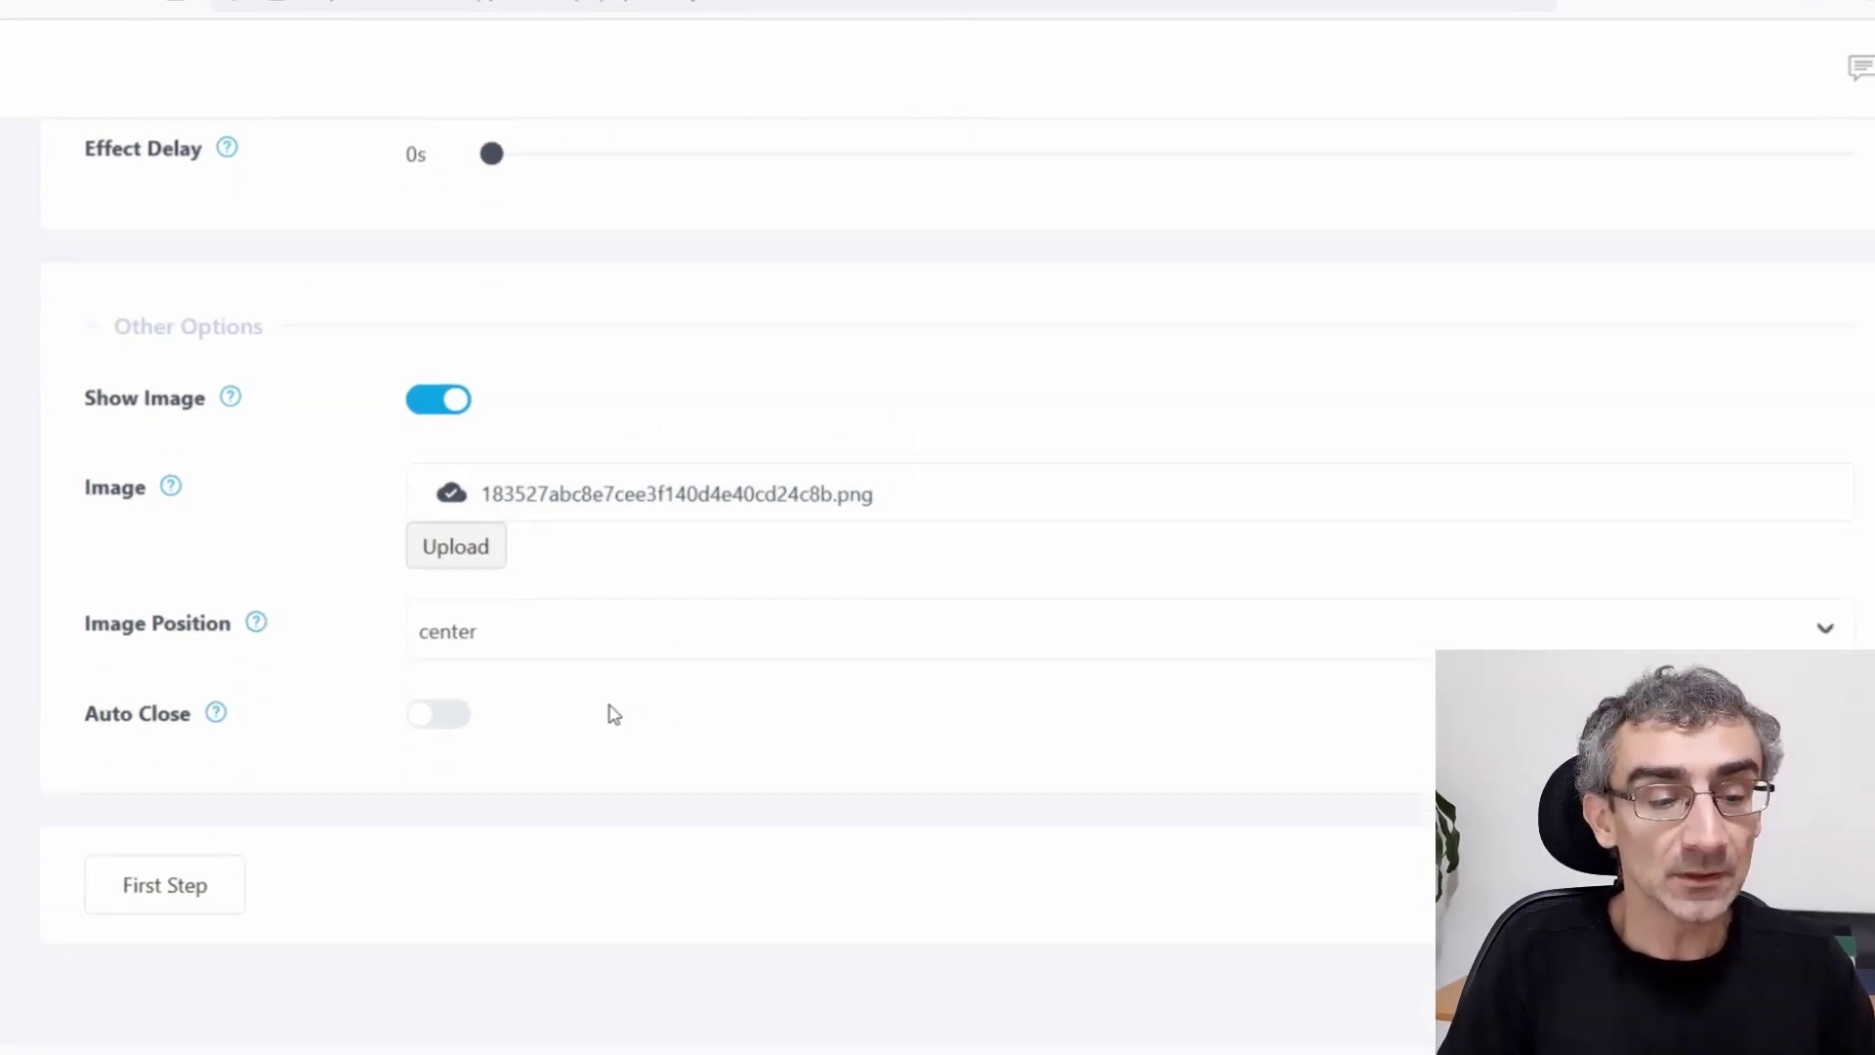
{"action": "left_click", "coordinate": [469, 574]}
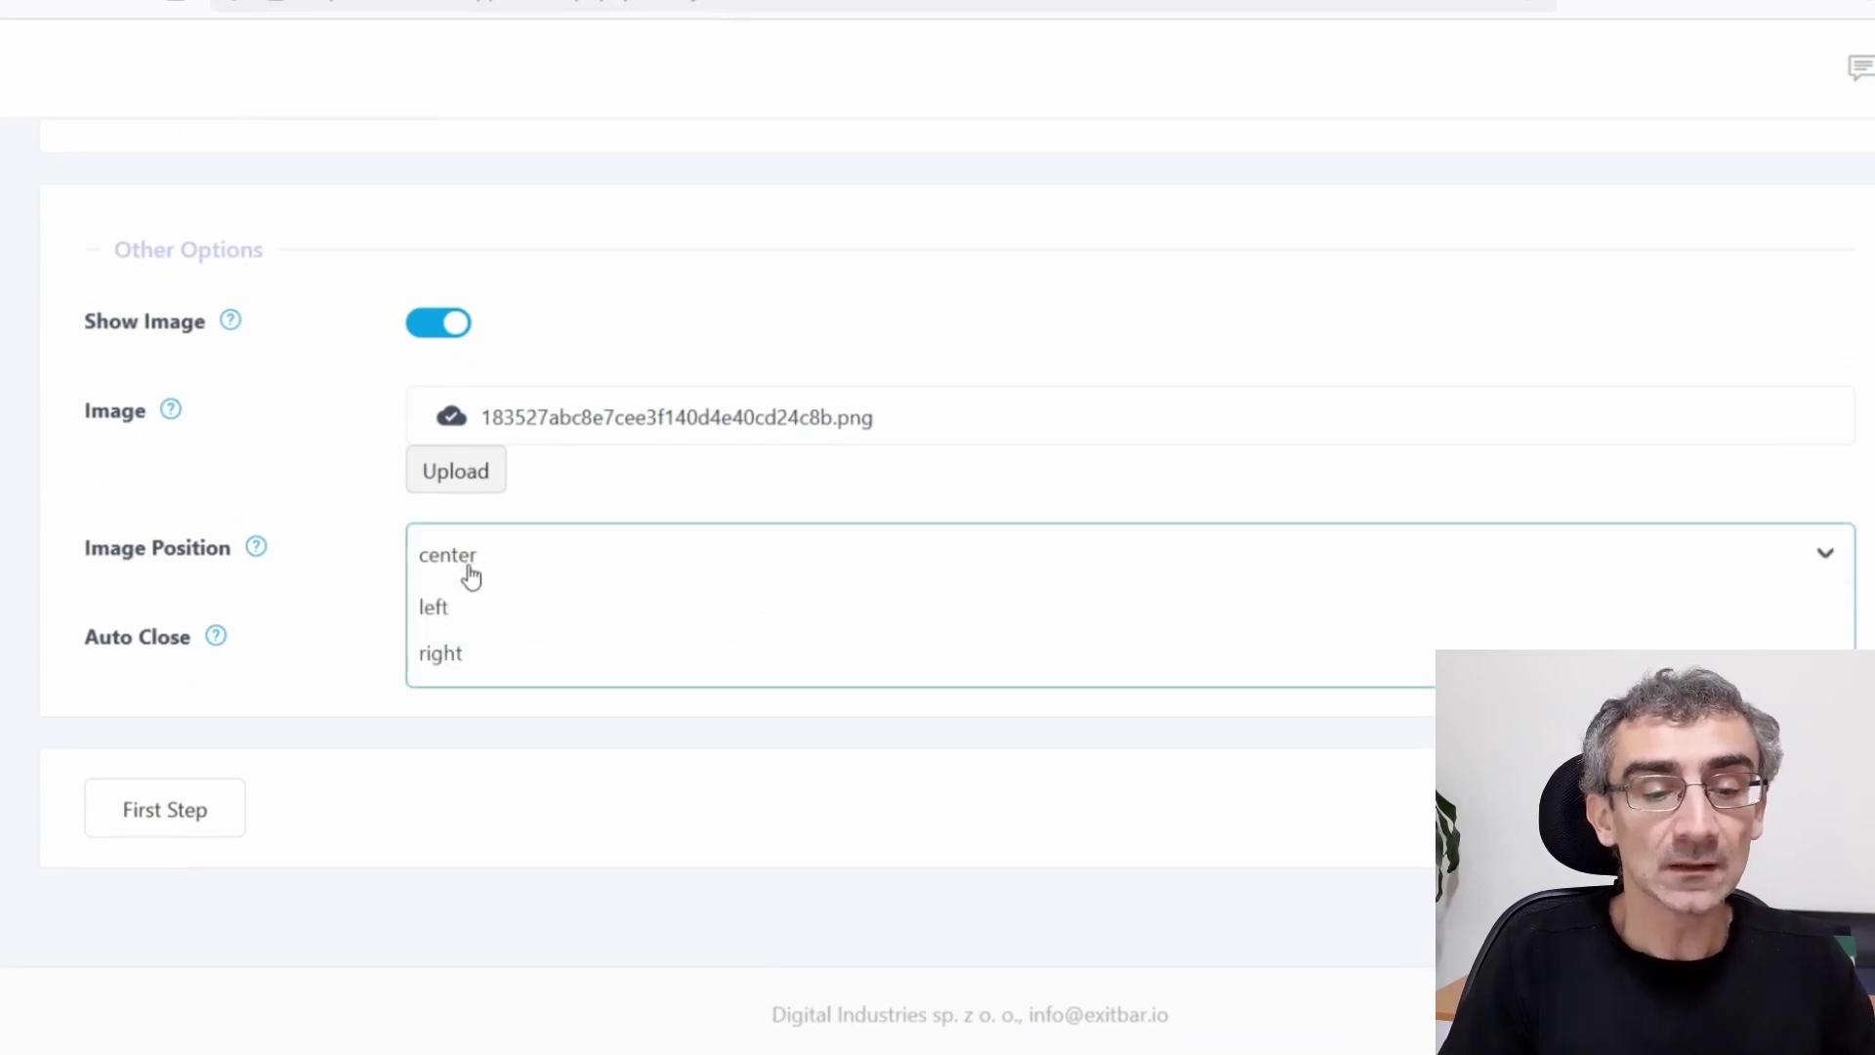
{"action": "left_click", "coordinate": [471, 576]}
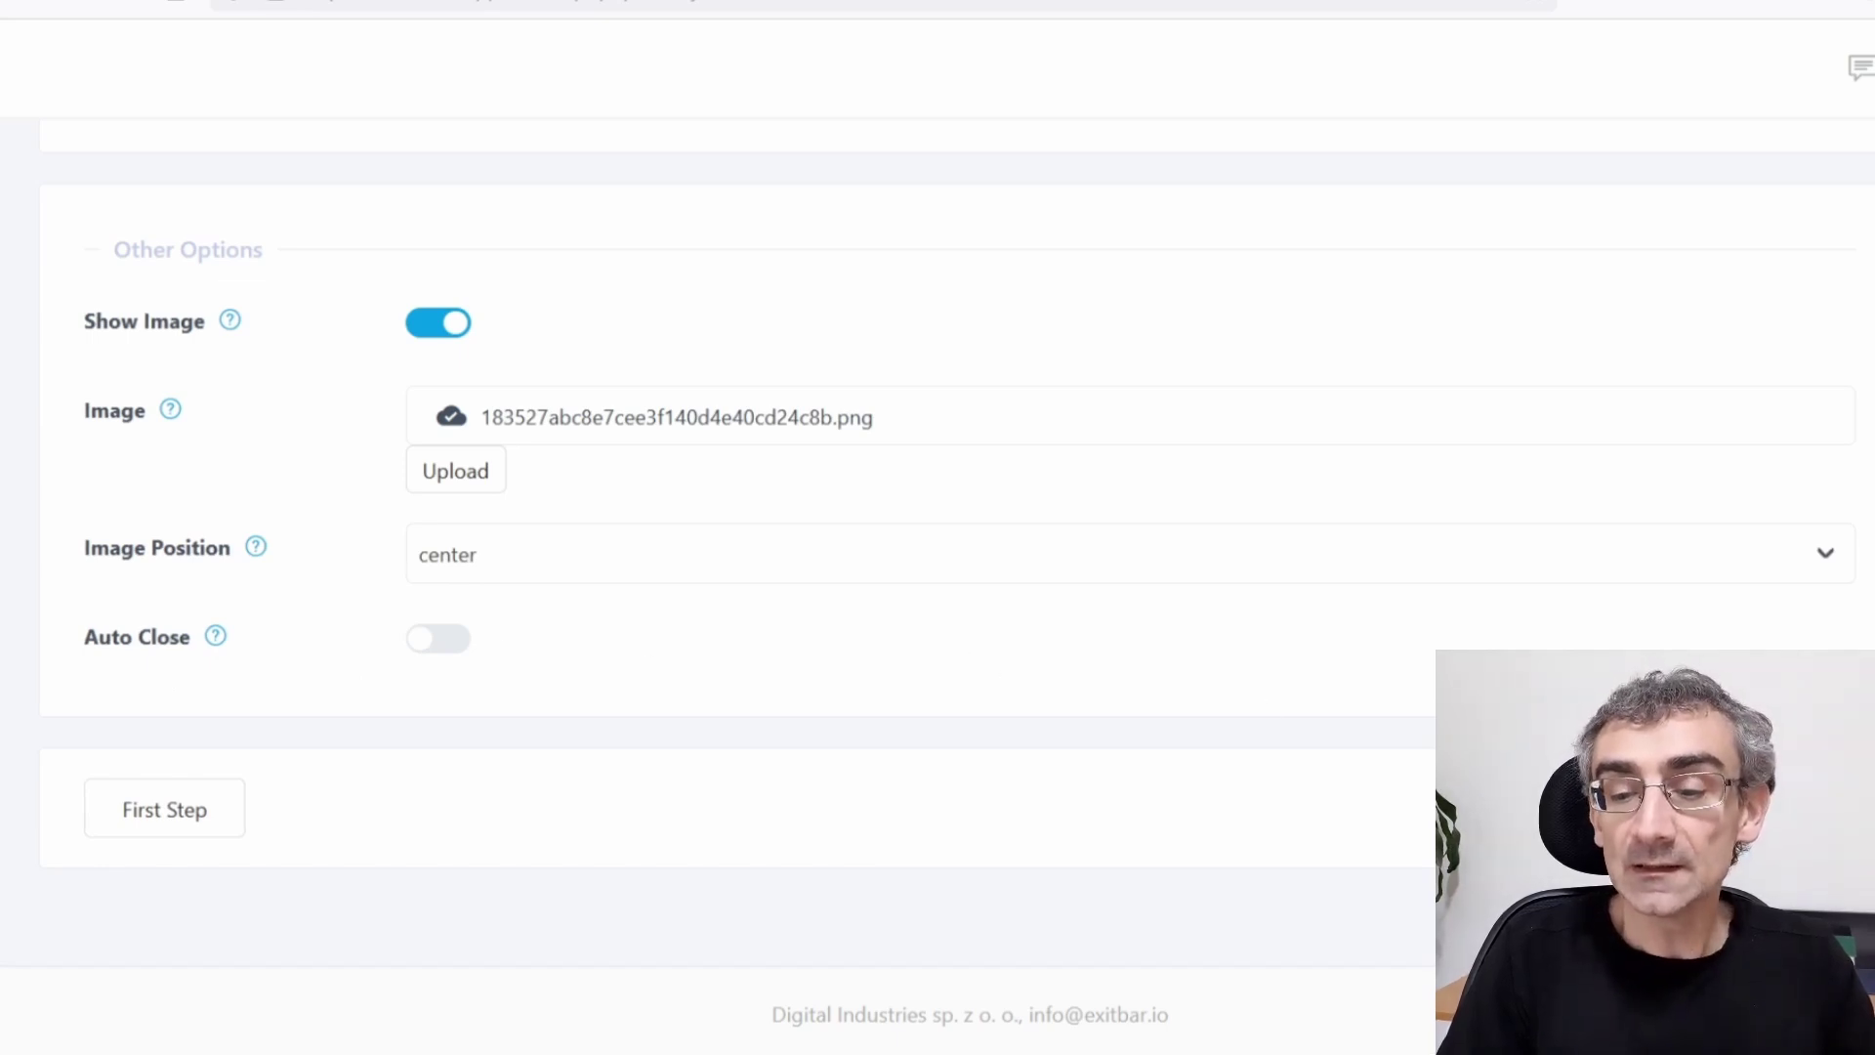
{"action": "left_click", "coordinate": [1748, 810]}
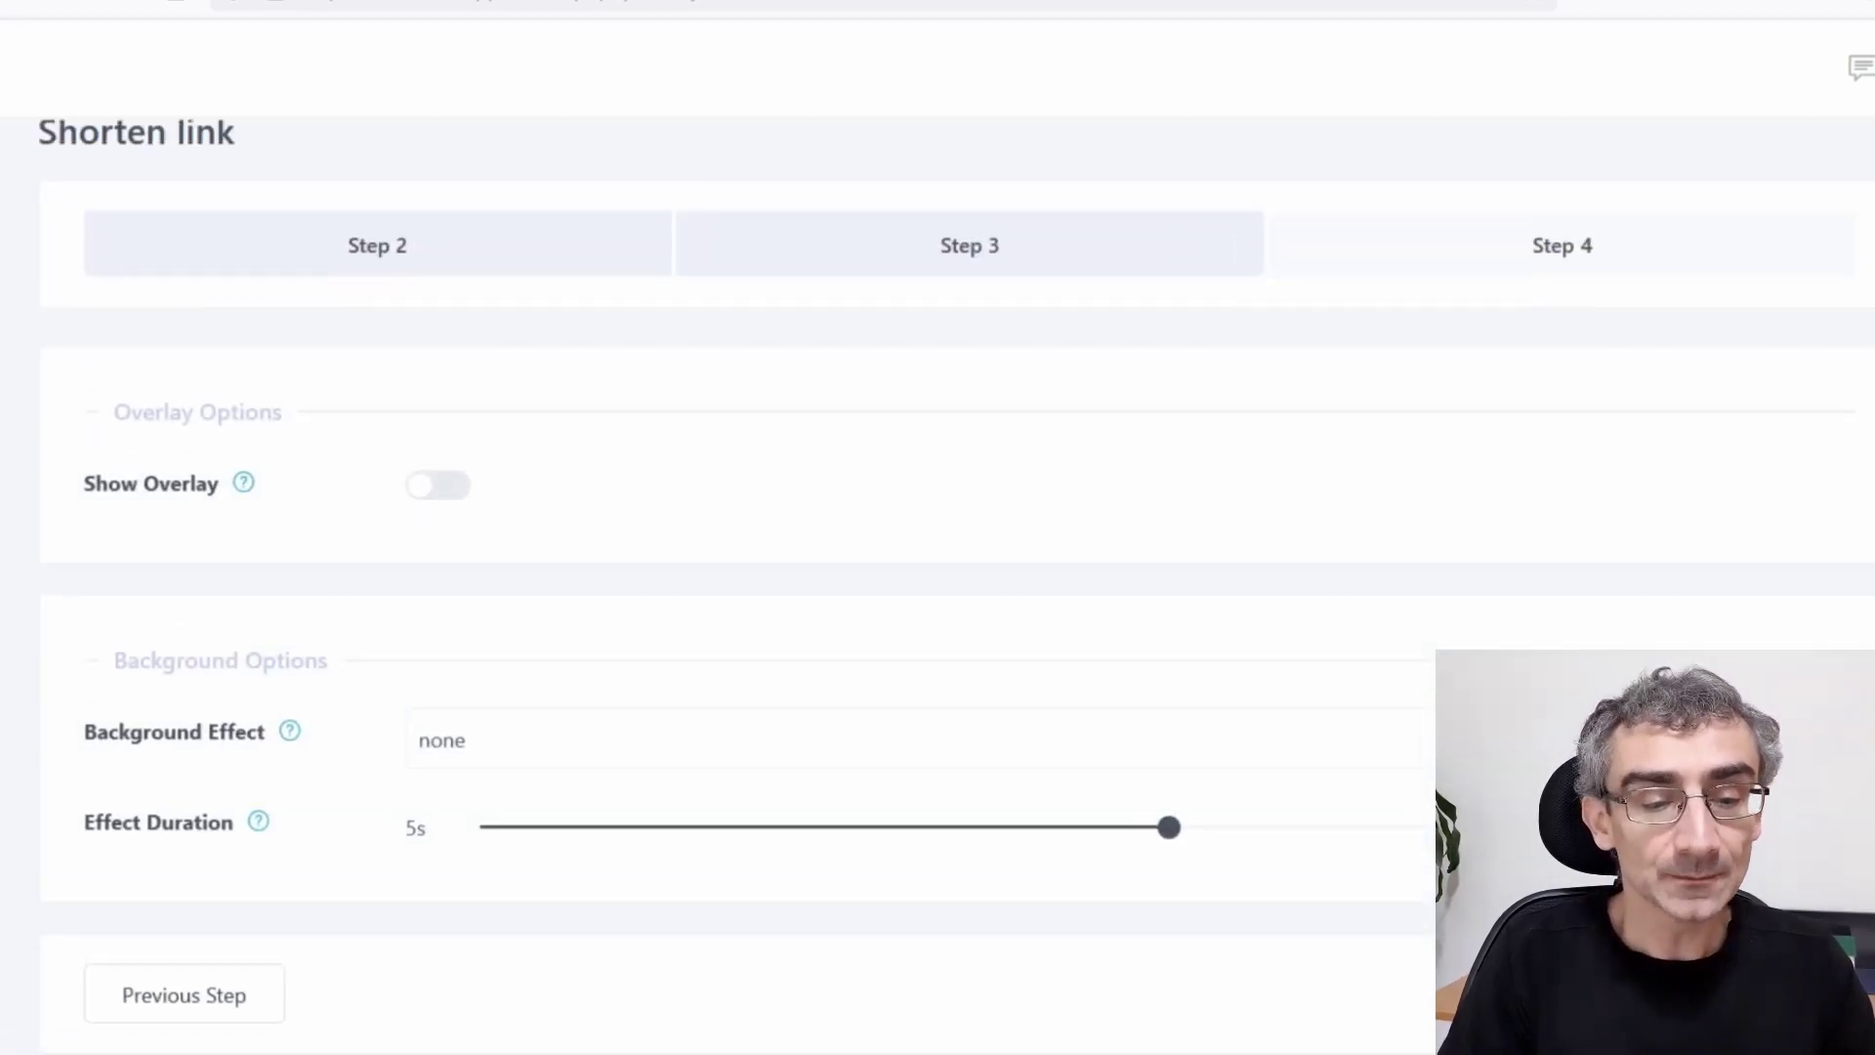
Step: Keep the background effect at none and continue to the final step to generate the short link
{"action": "scroll", "coordinate": [1270, 616], "scroll_direction": "down", "scroll_amount": 3}
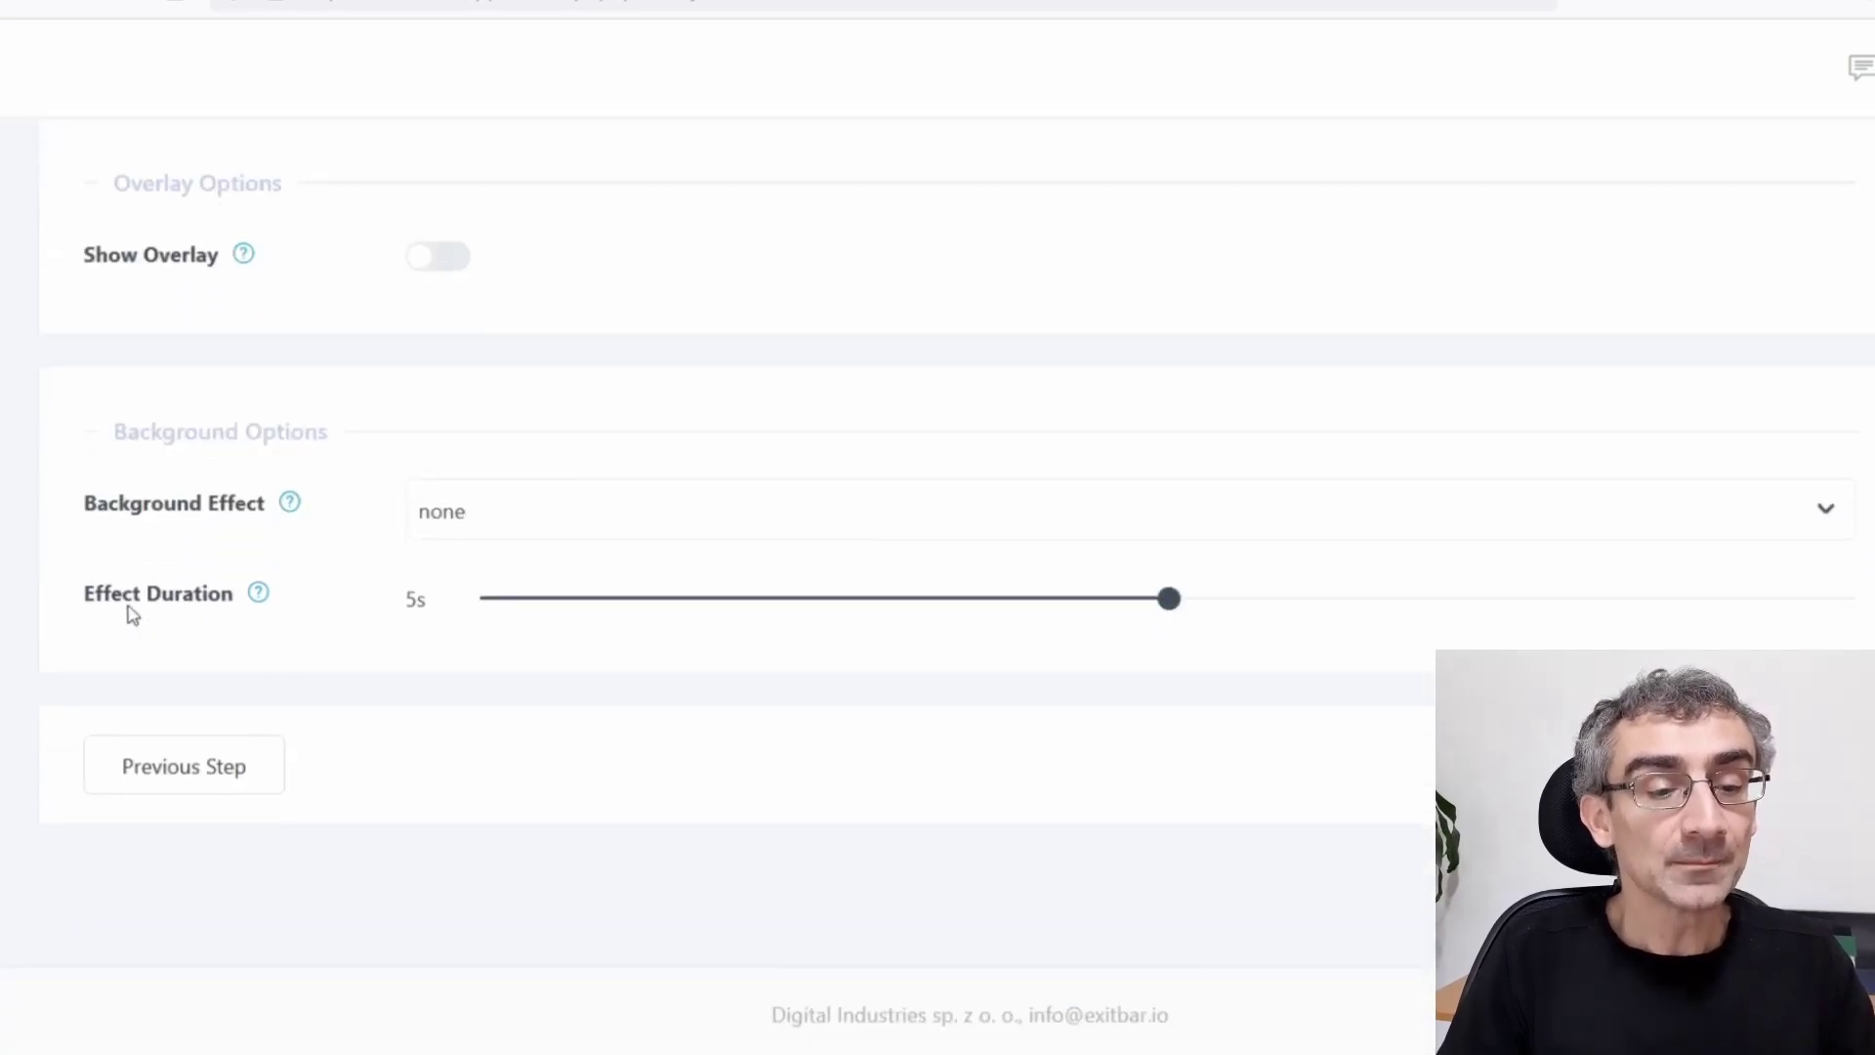
{"action": "left_click", "coordinate": [463, 528]}
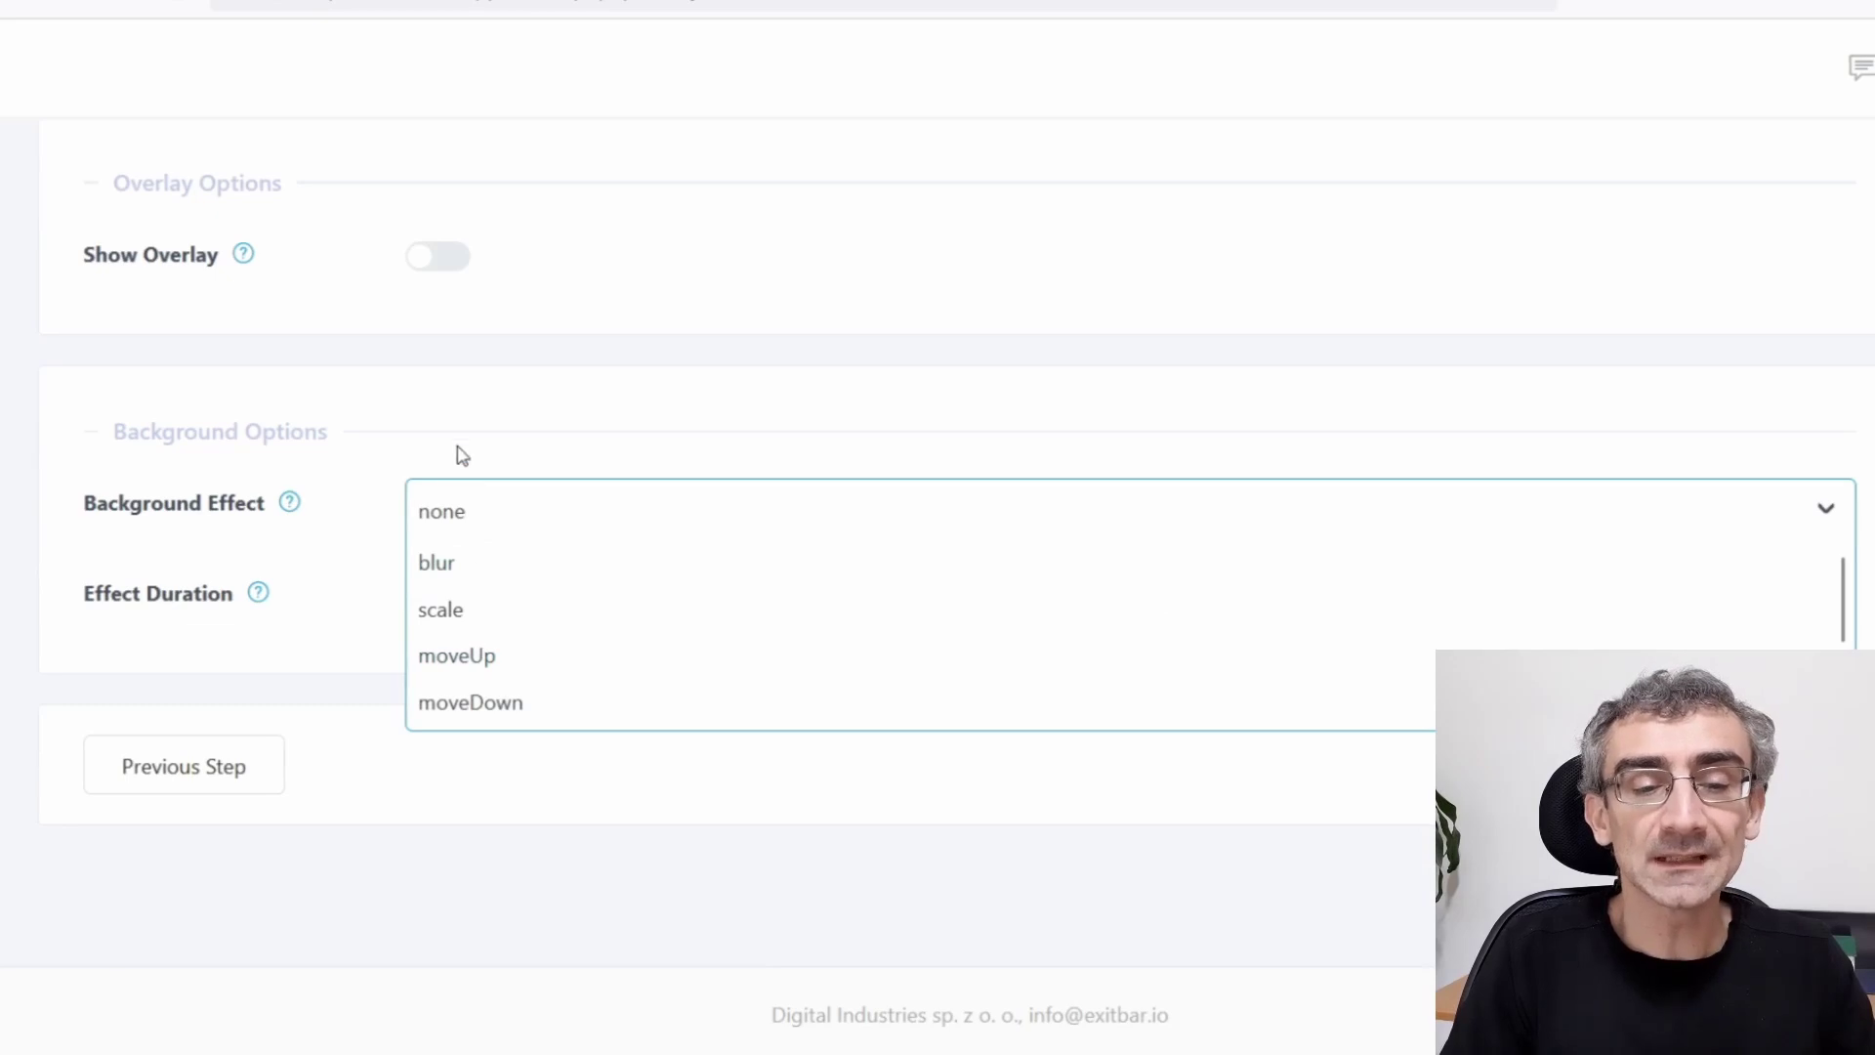
{"action": "left_click", "coordinate": [504, 425]}
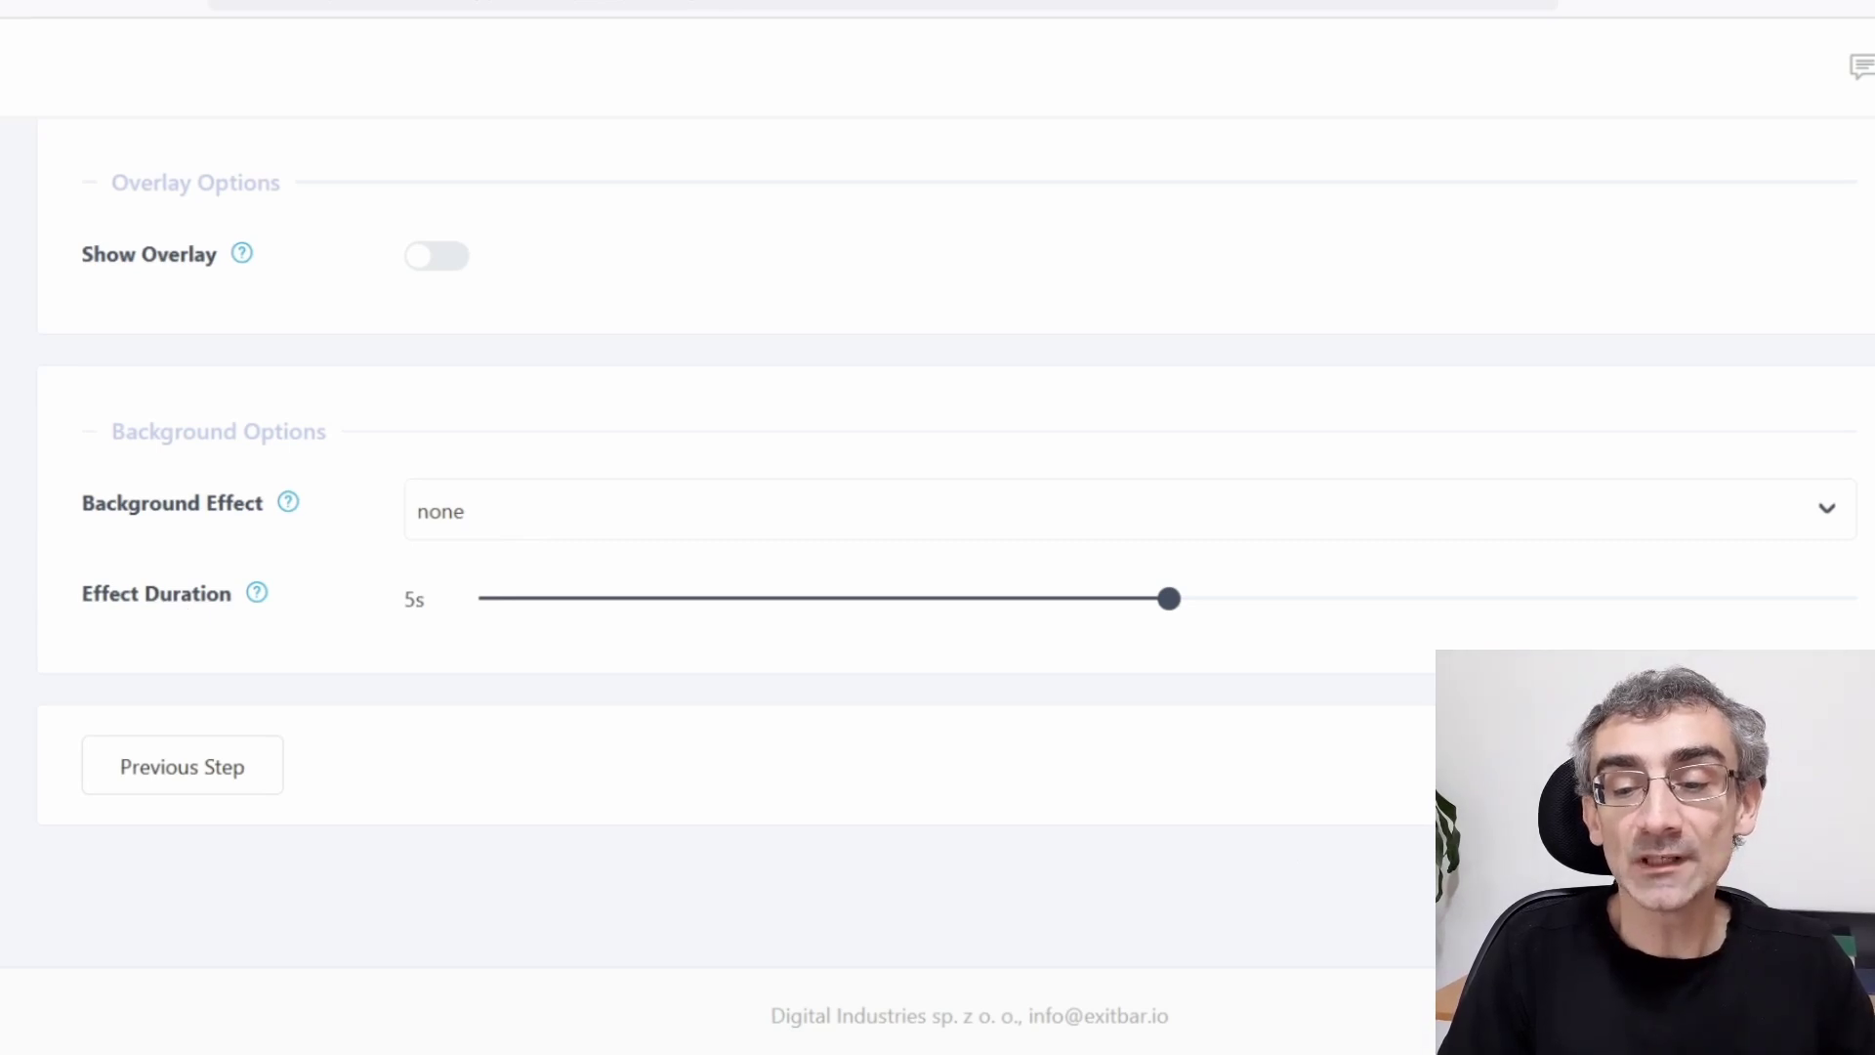
{"action": "left_click", "coordinate": [1718, 764]}
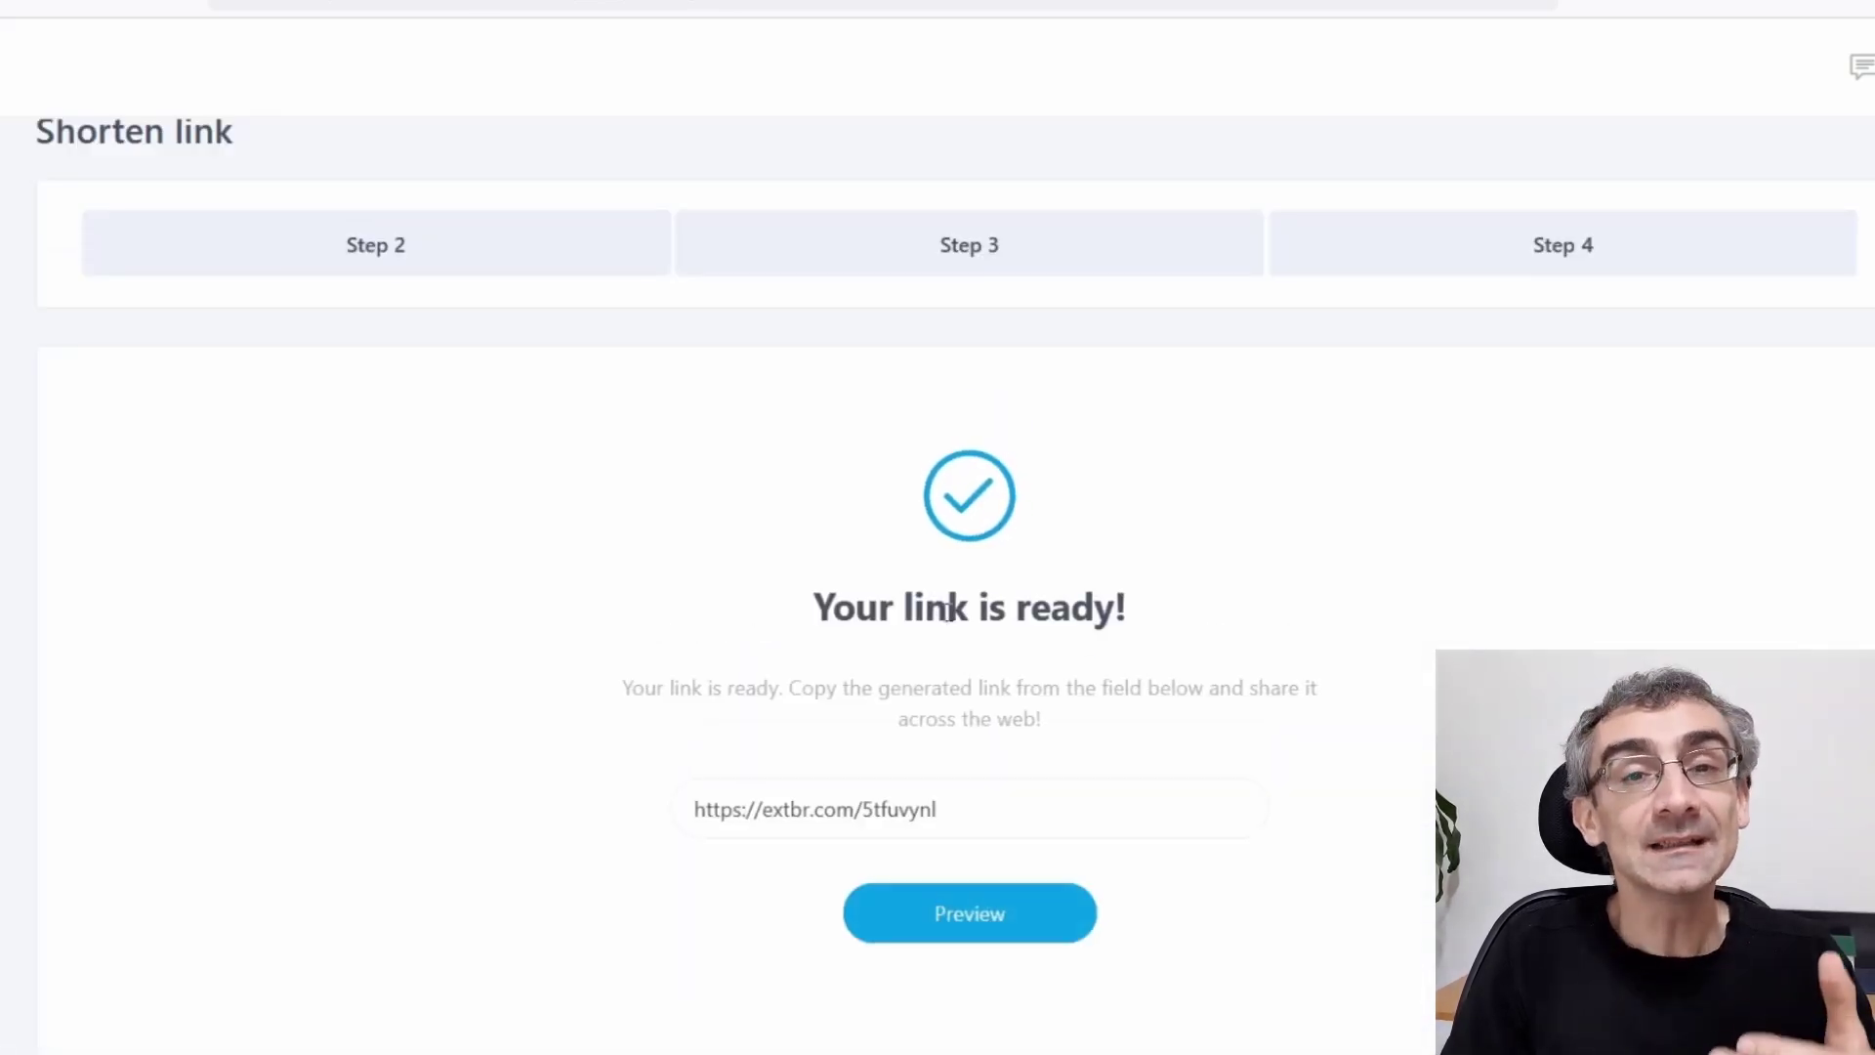
Step: Examine the generated extbr.com short link
{"action": "scroll", "coordinate": [1123, 703], "scroll_direction": "down", "scroll_amount": 3}
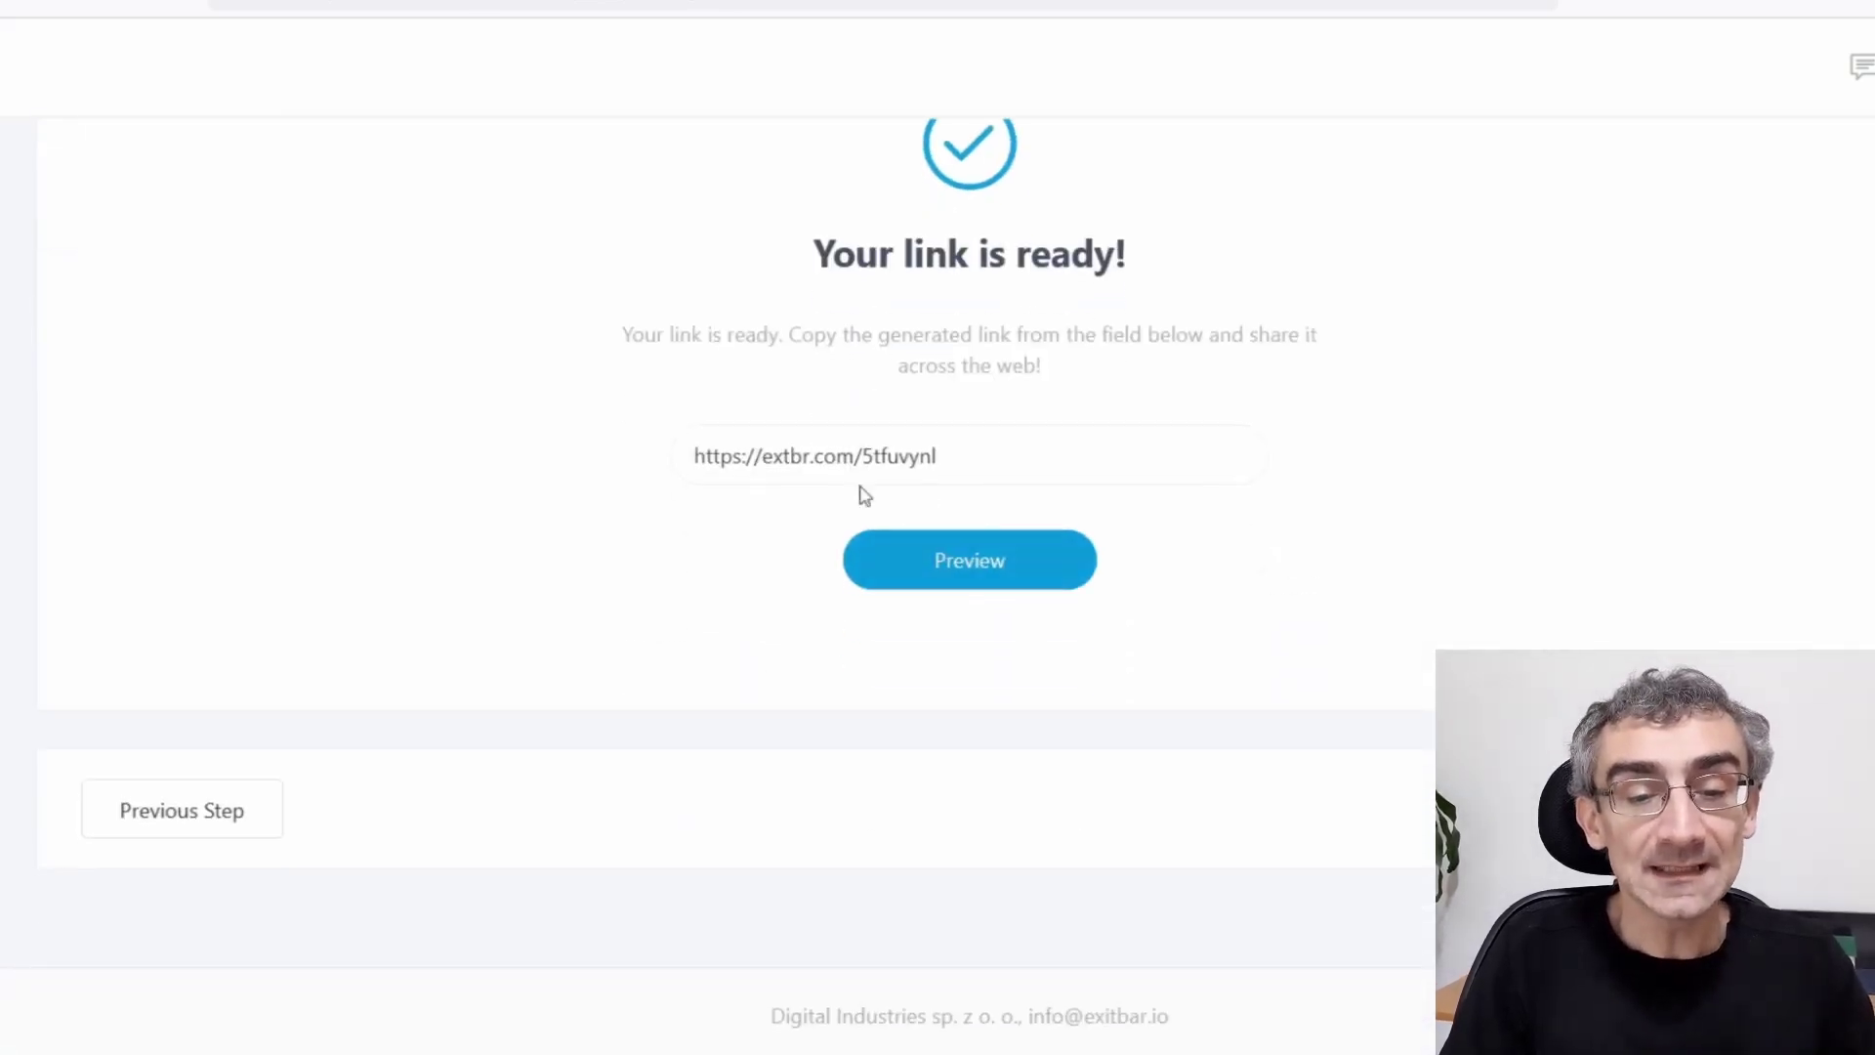
{"action": "left_click_drag", "start_coordinate": [963, 464], "coordinate": [653, 486]}
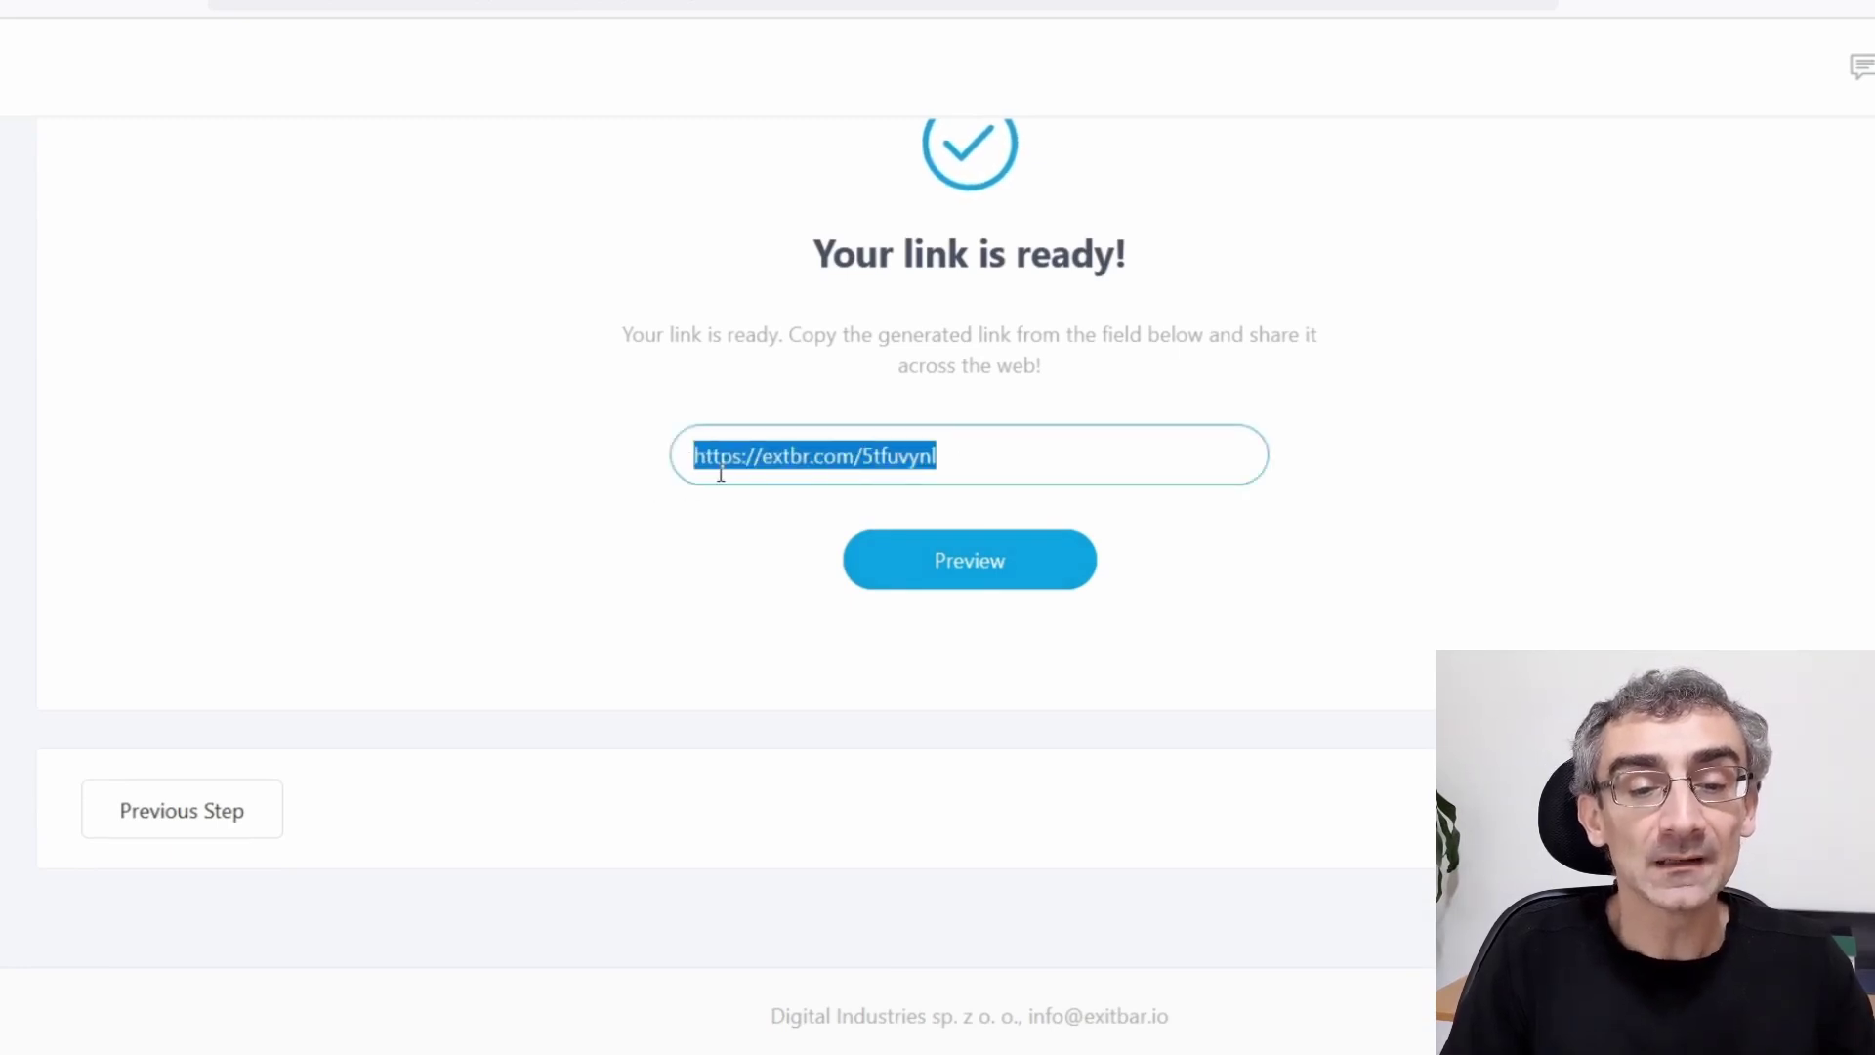
{"action": "left_click", "coordinate": [1098, 476]}
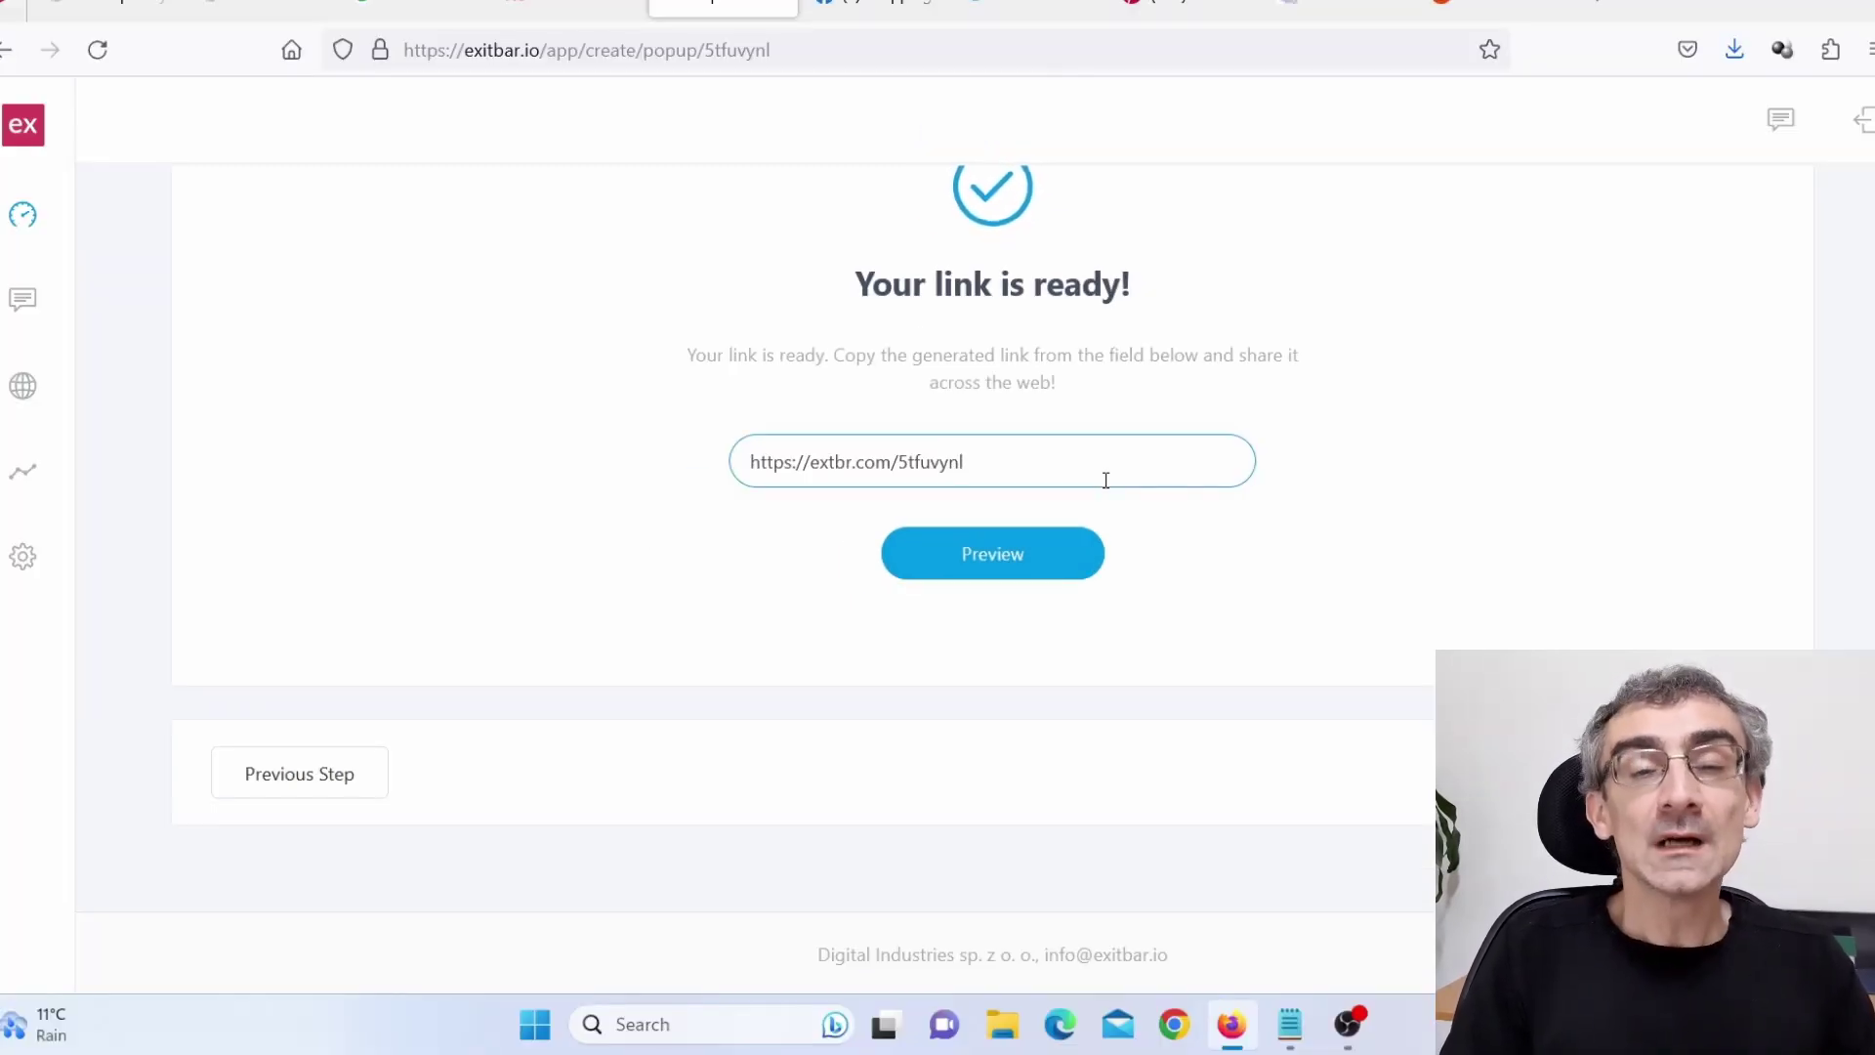
Step: Select the generated short link, then read through the Real Simple article on saving money when online shopping
{"action": "left_click_drag", "start_coordinate": [1105, 479], "coordinate": [734, 463]}
{"action": "left_click", "coordinate": [569, 8]}
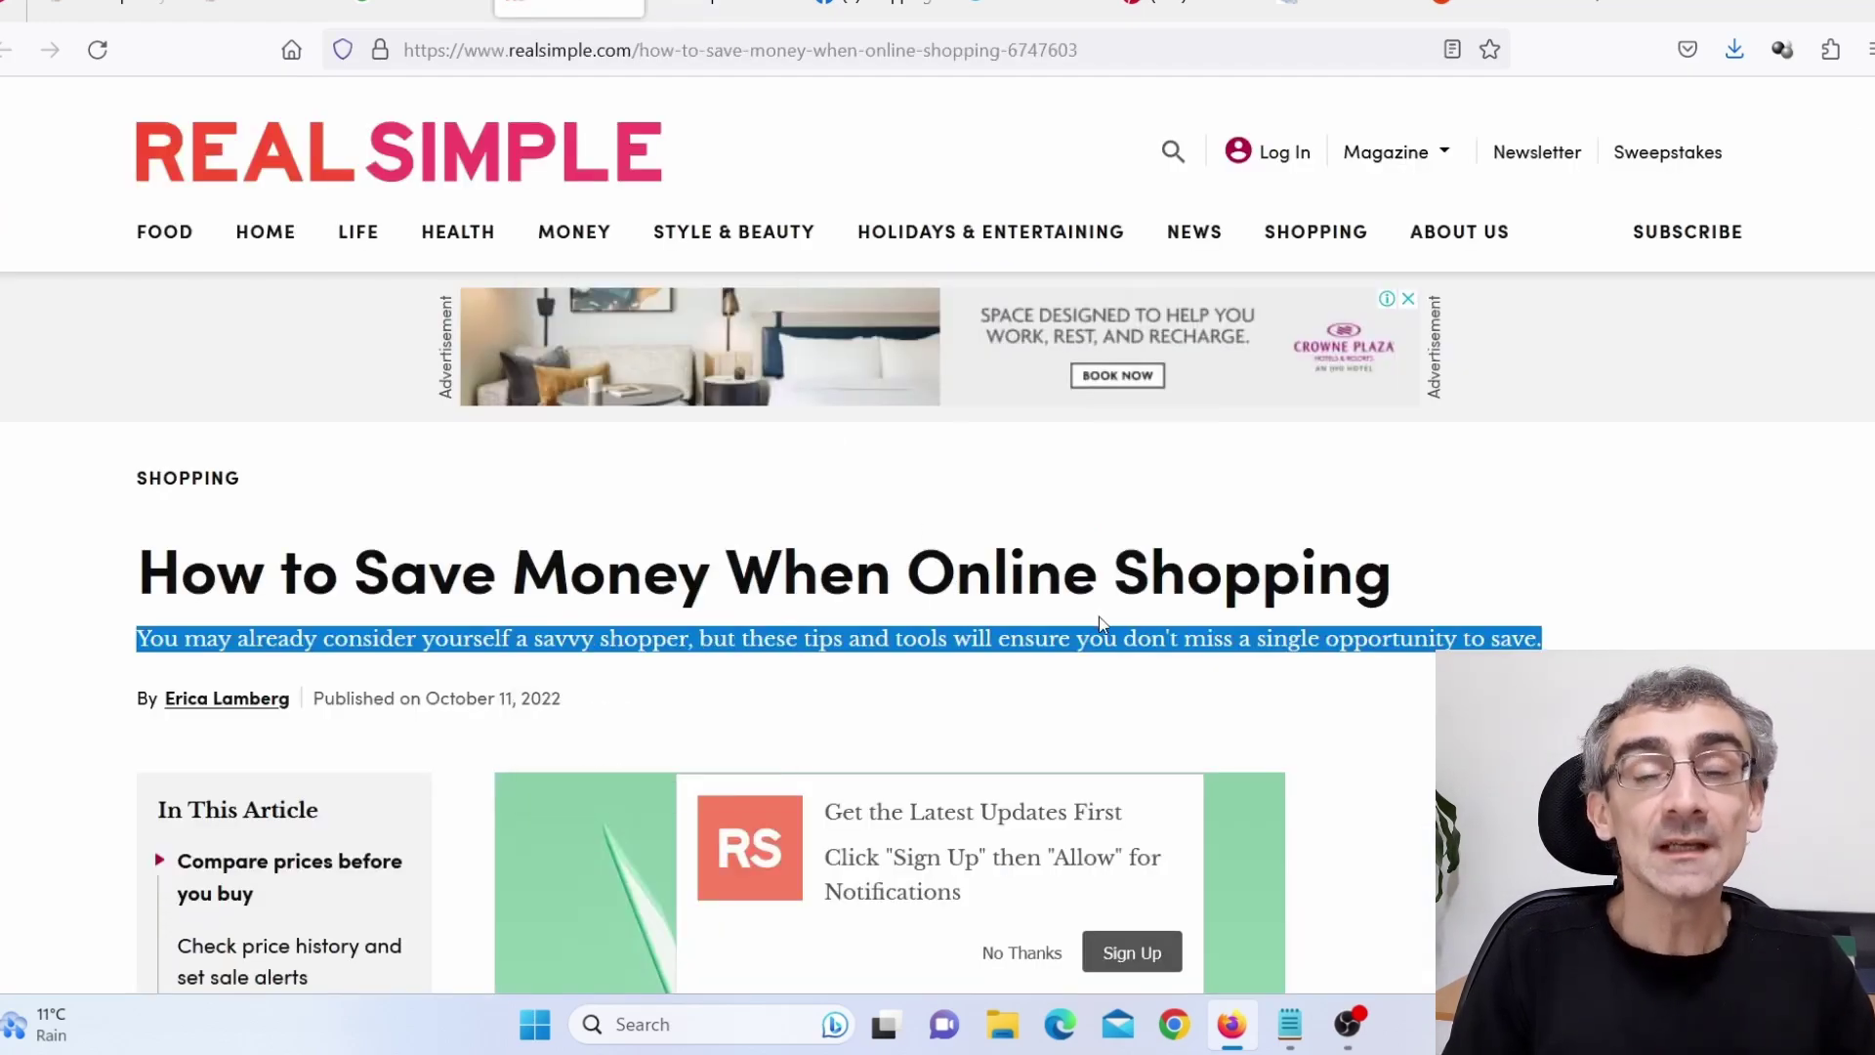
{"action": "scroll", "coordinate": [1170, 660], "scroll_direction": "down", "scroll_amount": 5}
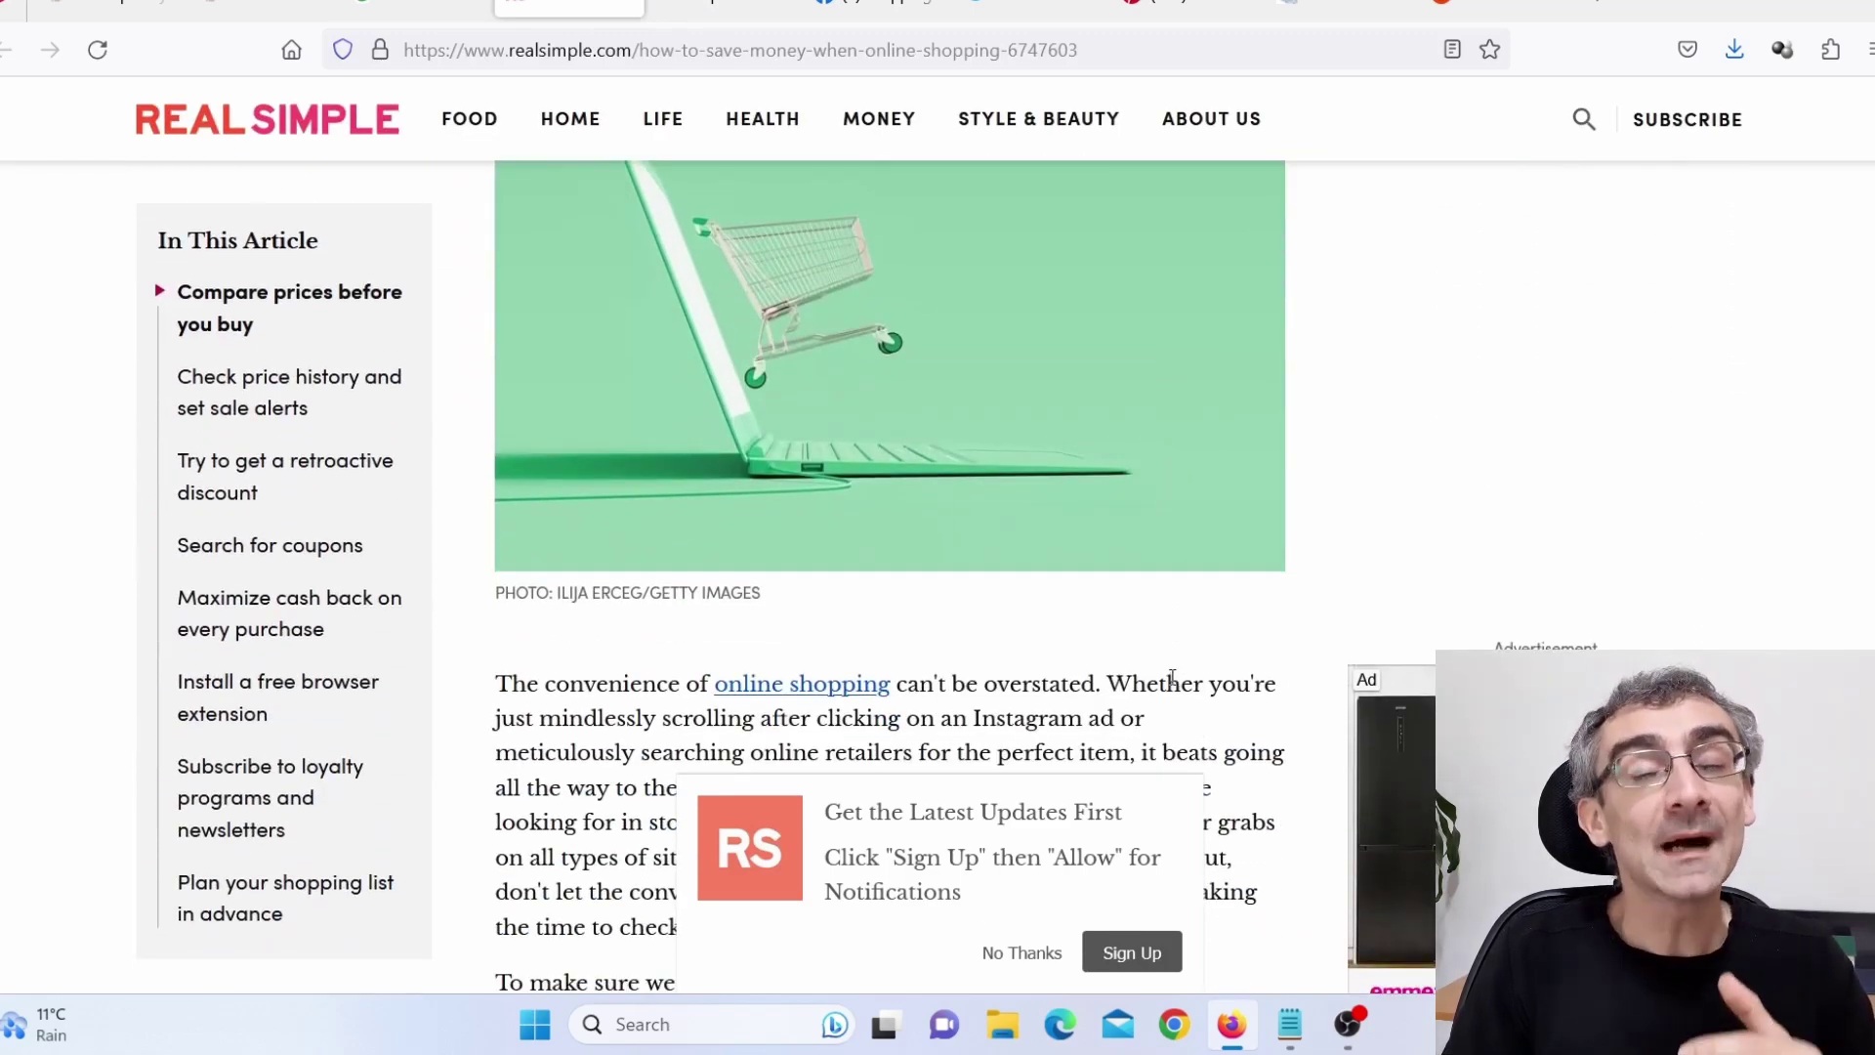
{"action": "scroll", "coordinate": [1171, 677], "scroll_direction": "down", "scroll_amount": 9}
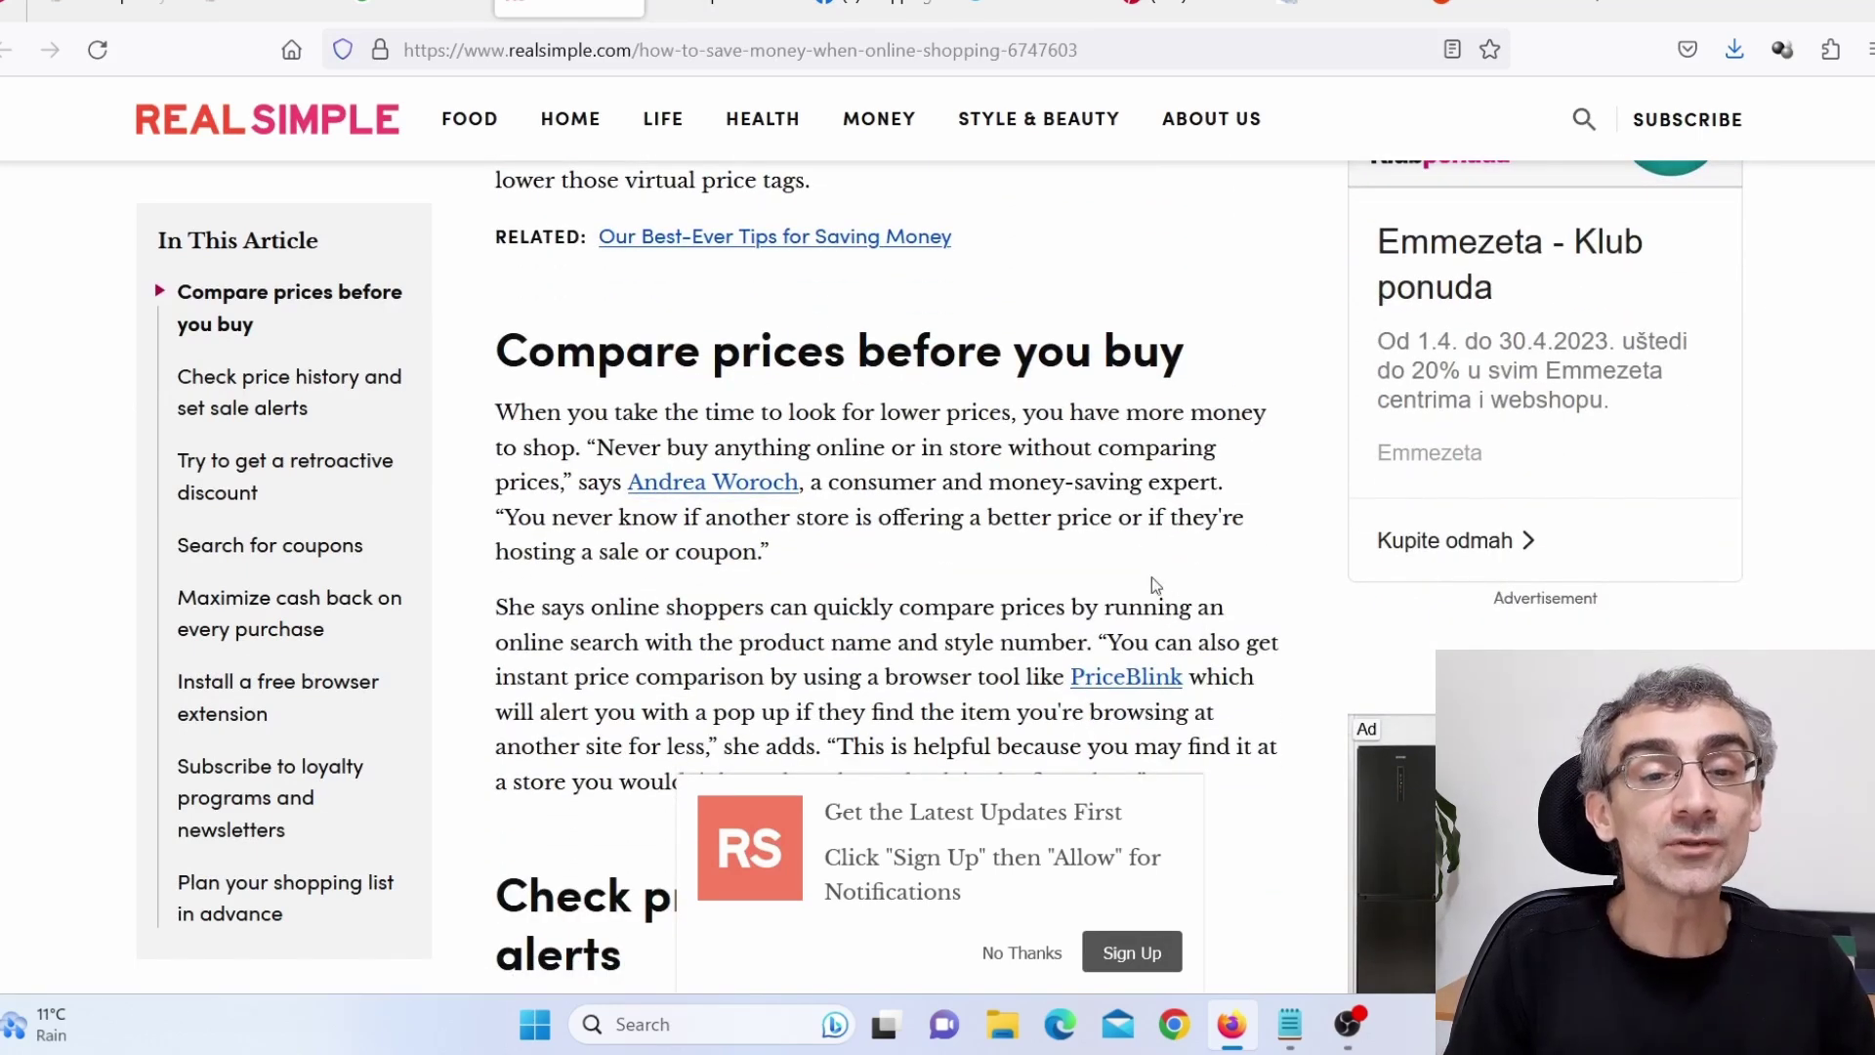
Step: Switch to the Facebook group search for "shopping" and browse the listed groups as places to share the link
{"action": "left_click", "coordinate": [870, 5]}
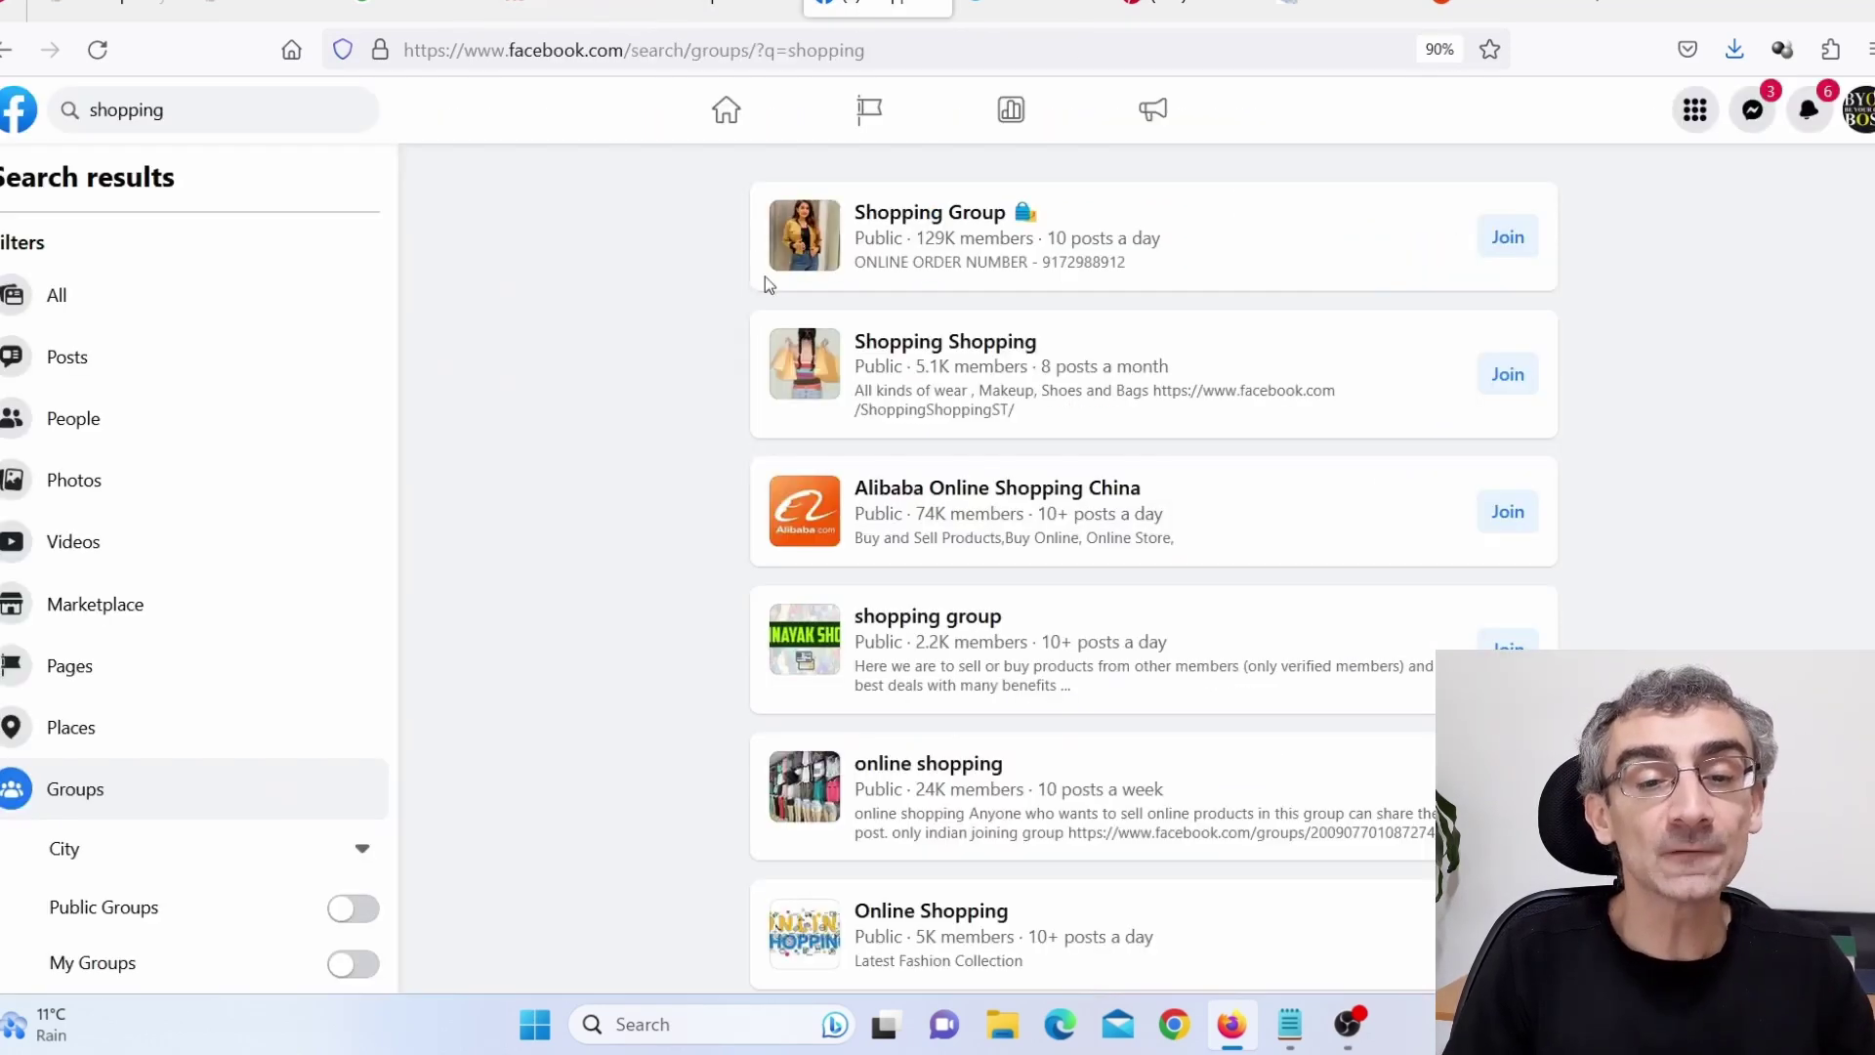
{"action": "scroll", "coordinate": [1013, 461], "scroll_direction": "down", "scroll_amount": 8}
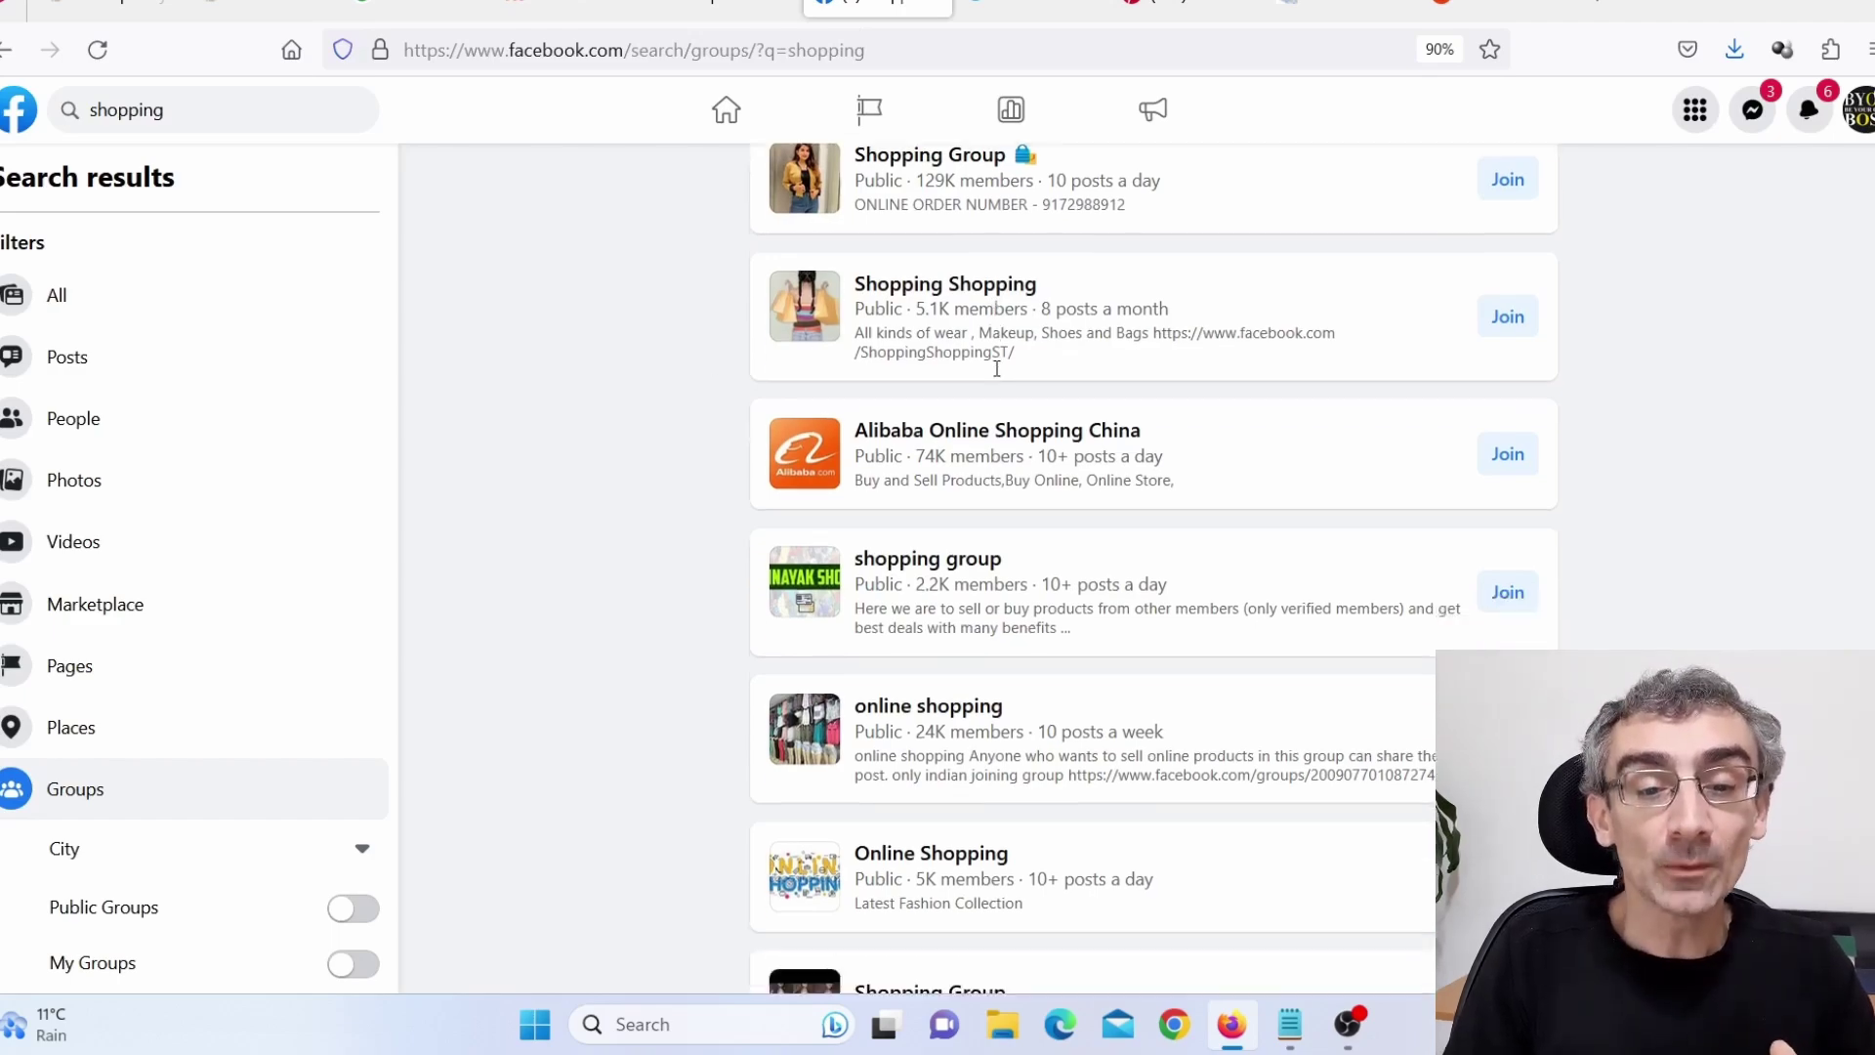
{"action": "scroll", "coordinate": [1012, 461], "scroll_direction": "down", "scroll_amount": 15}
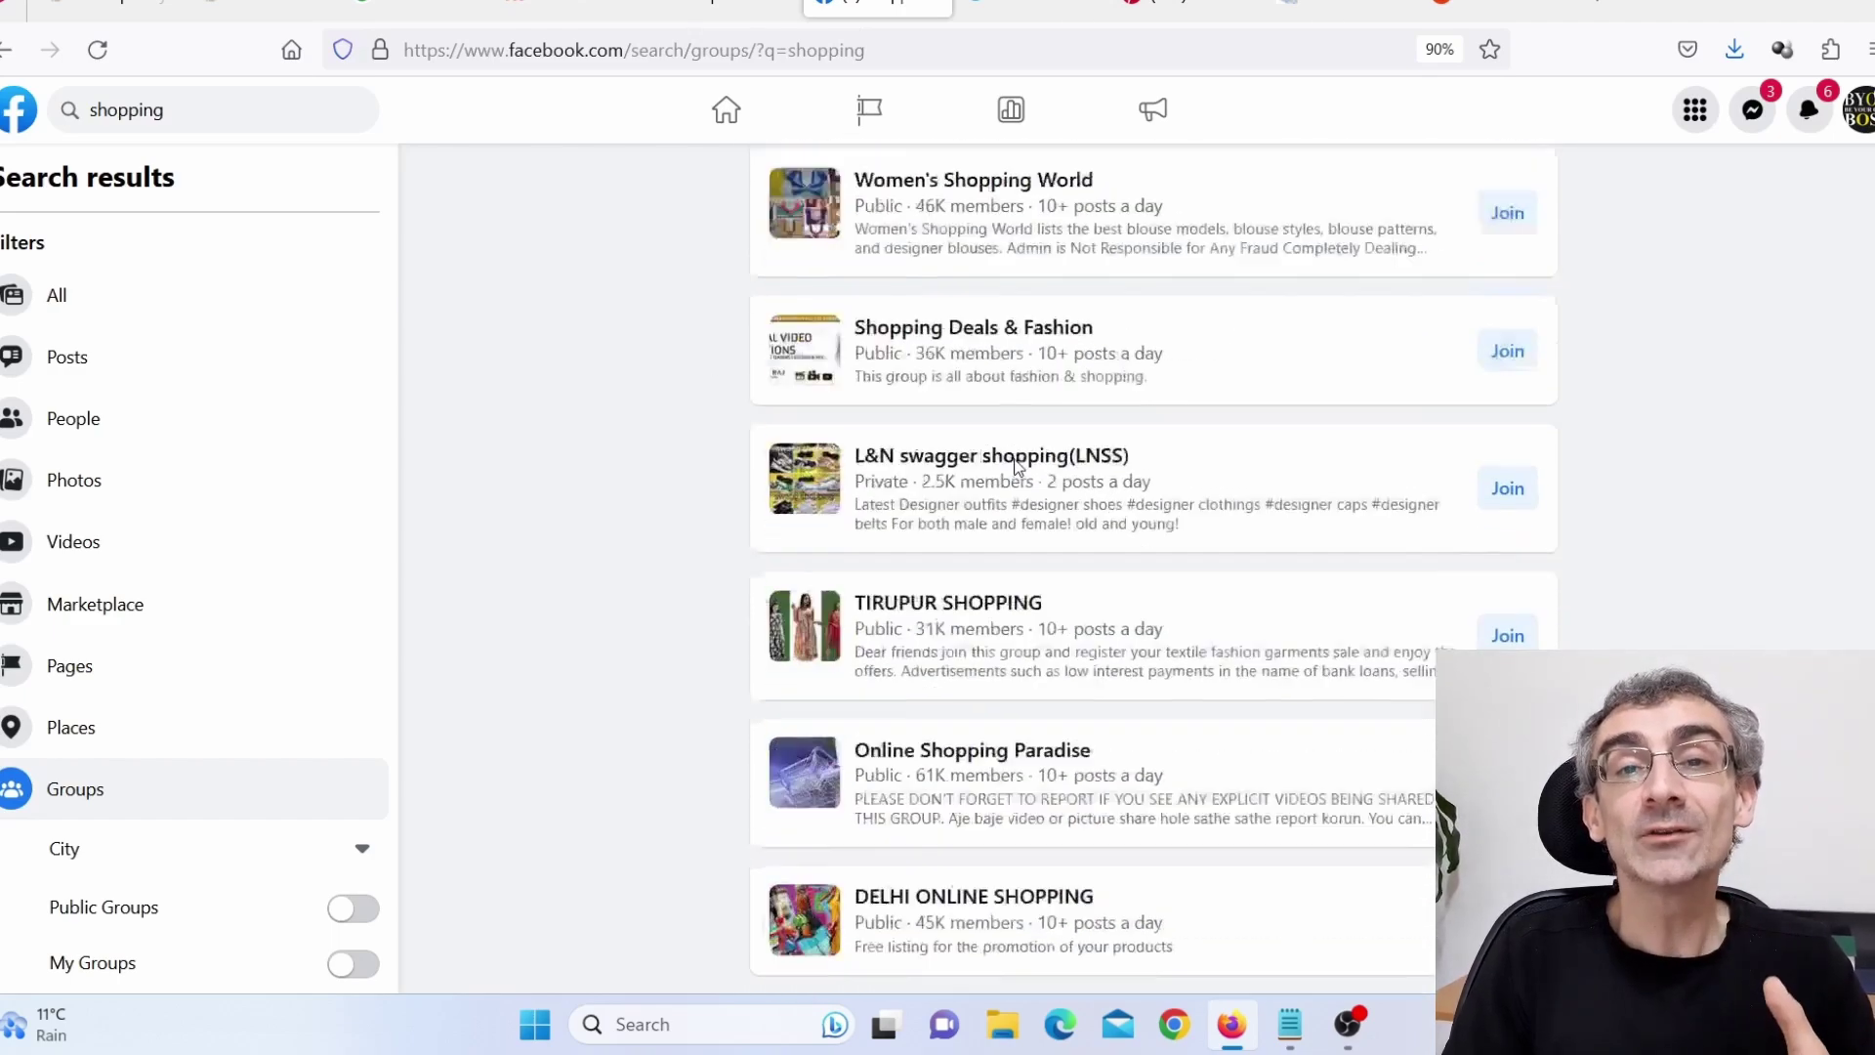
{"action": "scroll", "coordinate": [1015, 459], "scroll_direction": "down", "scroll_amount": 12}
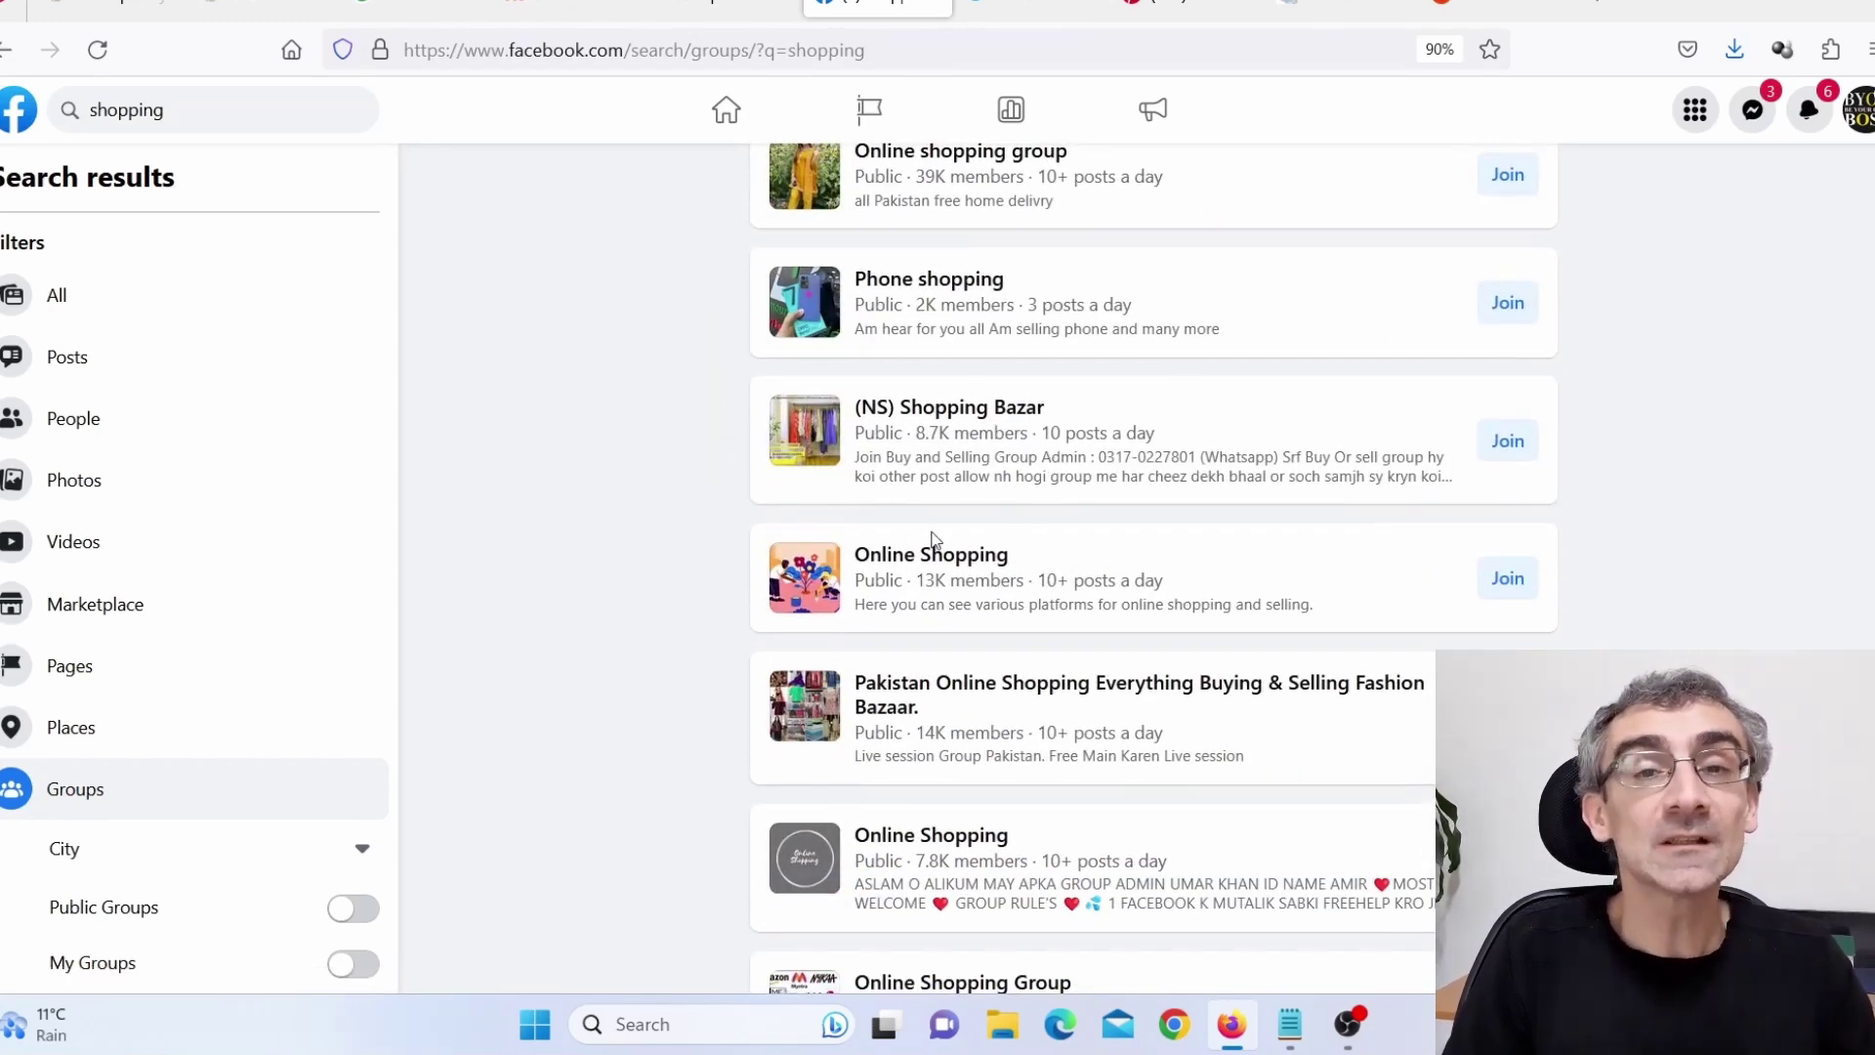
{"action": "scroll", "coordinate": [893, 557], "scroll_direction": "down", "scroll_amount": 5}
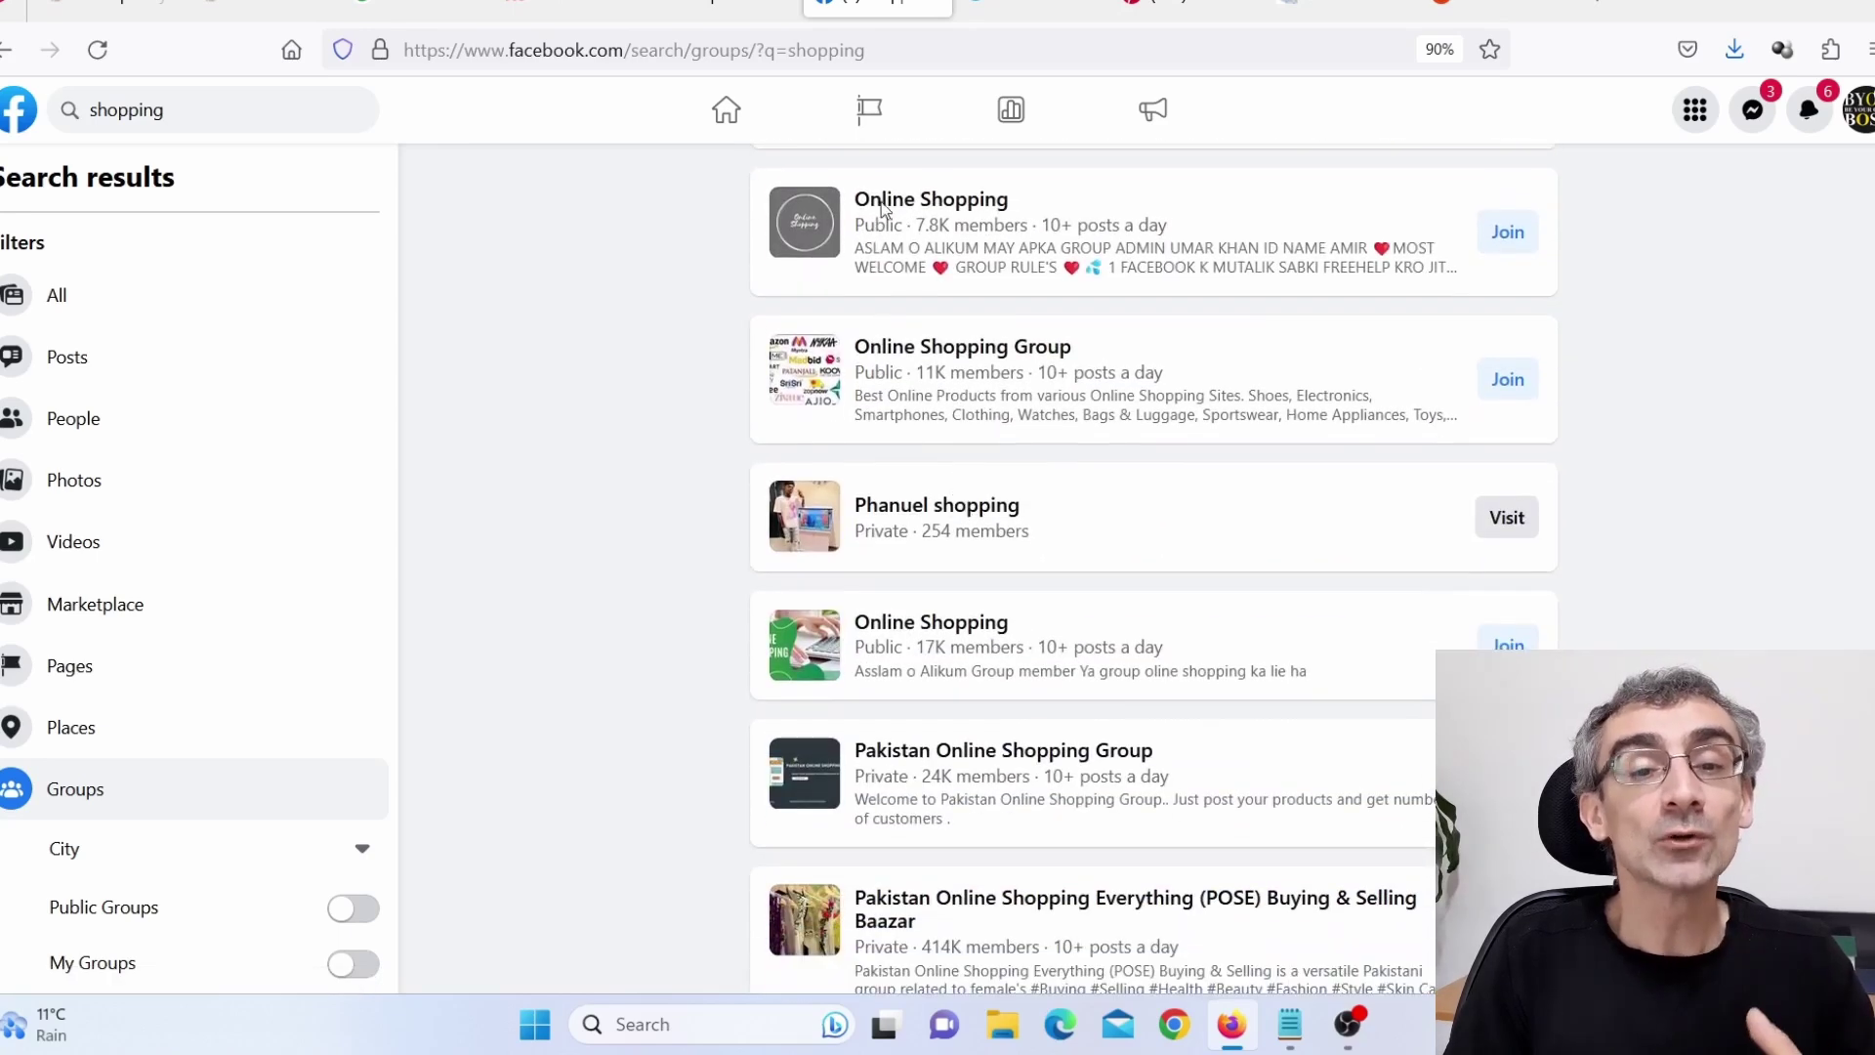
Step: View the Be Your Own Boss Twitter profile and the Pinterest home feed as further places to share the article link
{"action": "left_click", "coordinate": [1004, 10]}
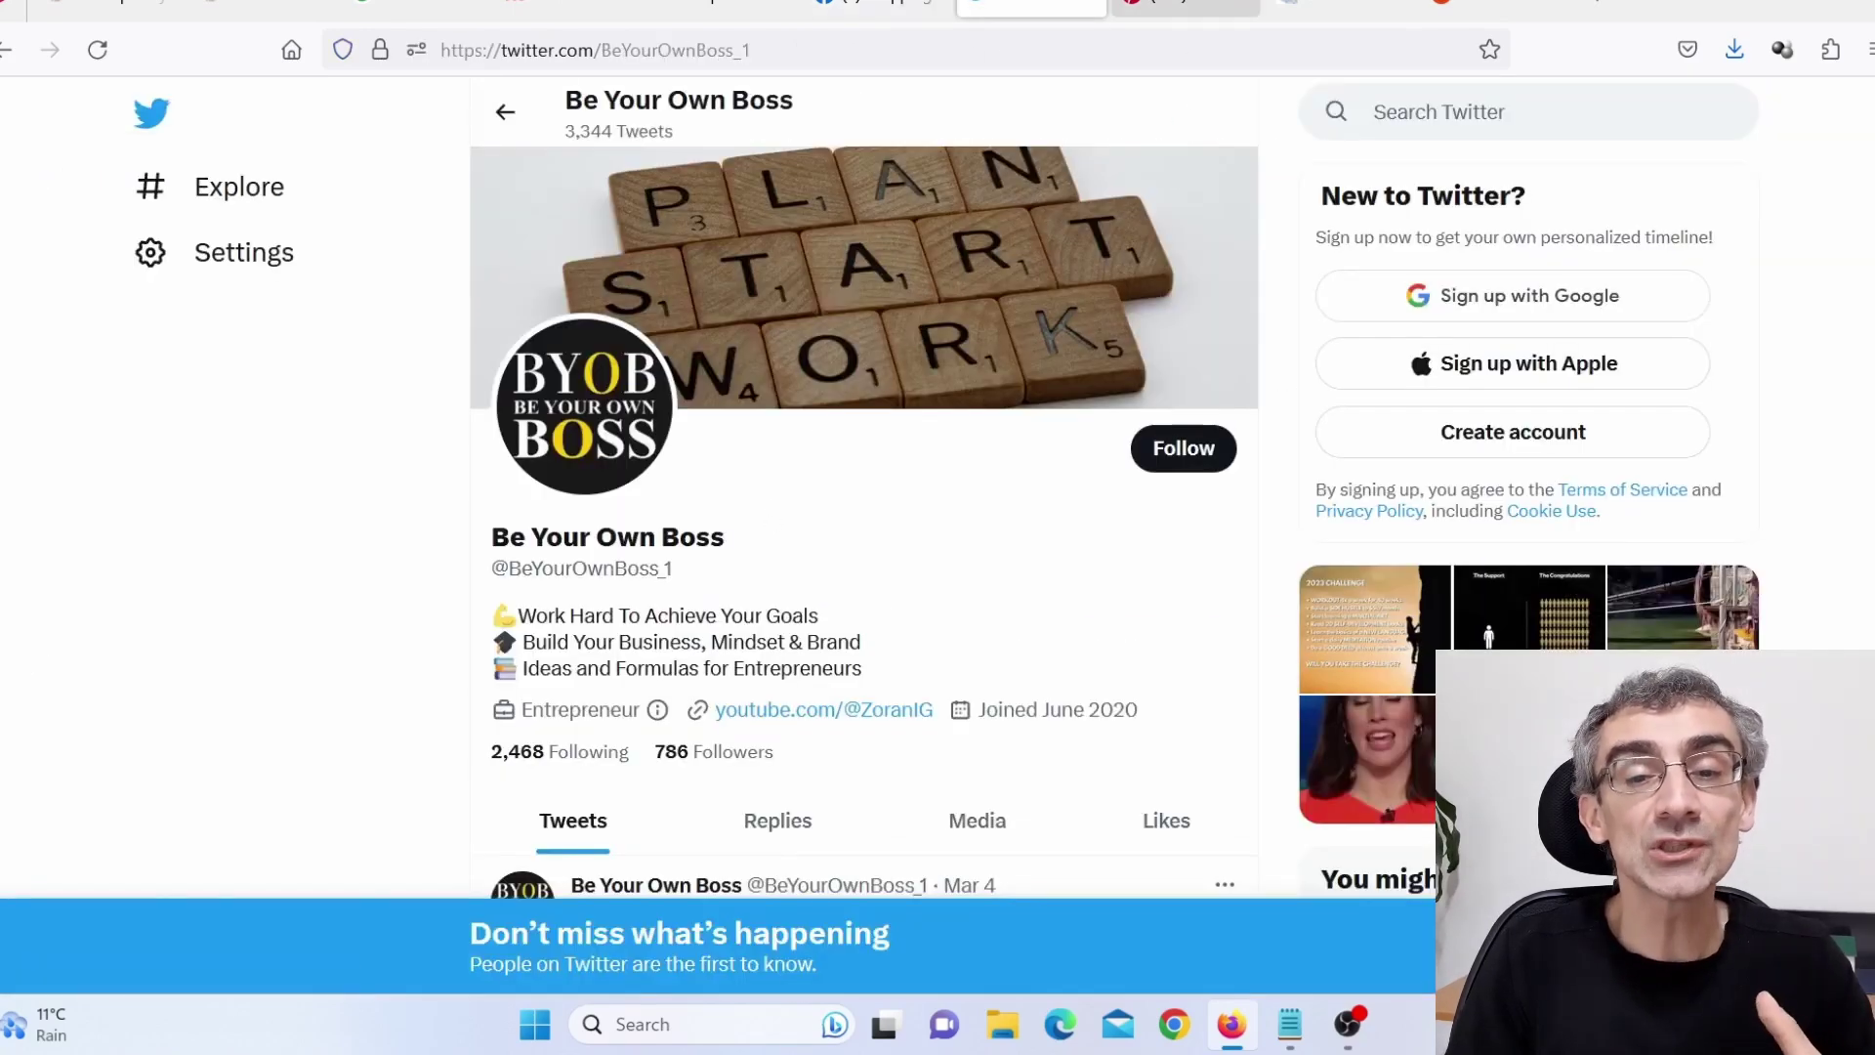
{"action": "left_click", "coordinate": [1182, 8]}
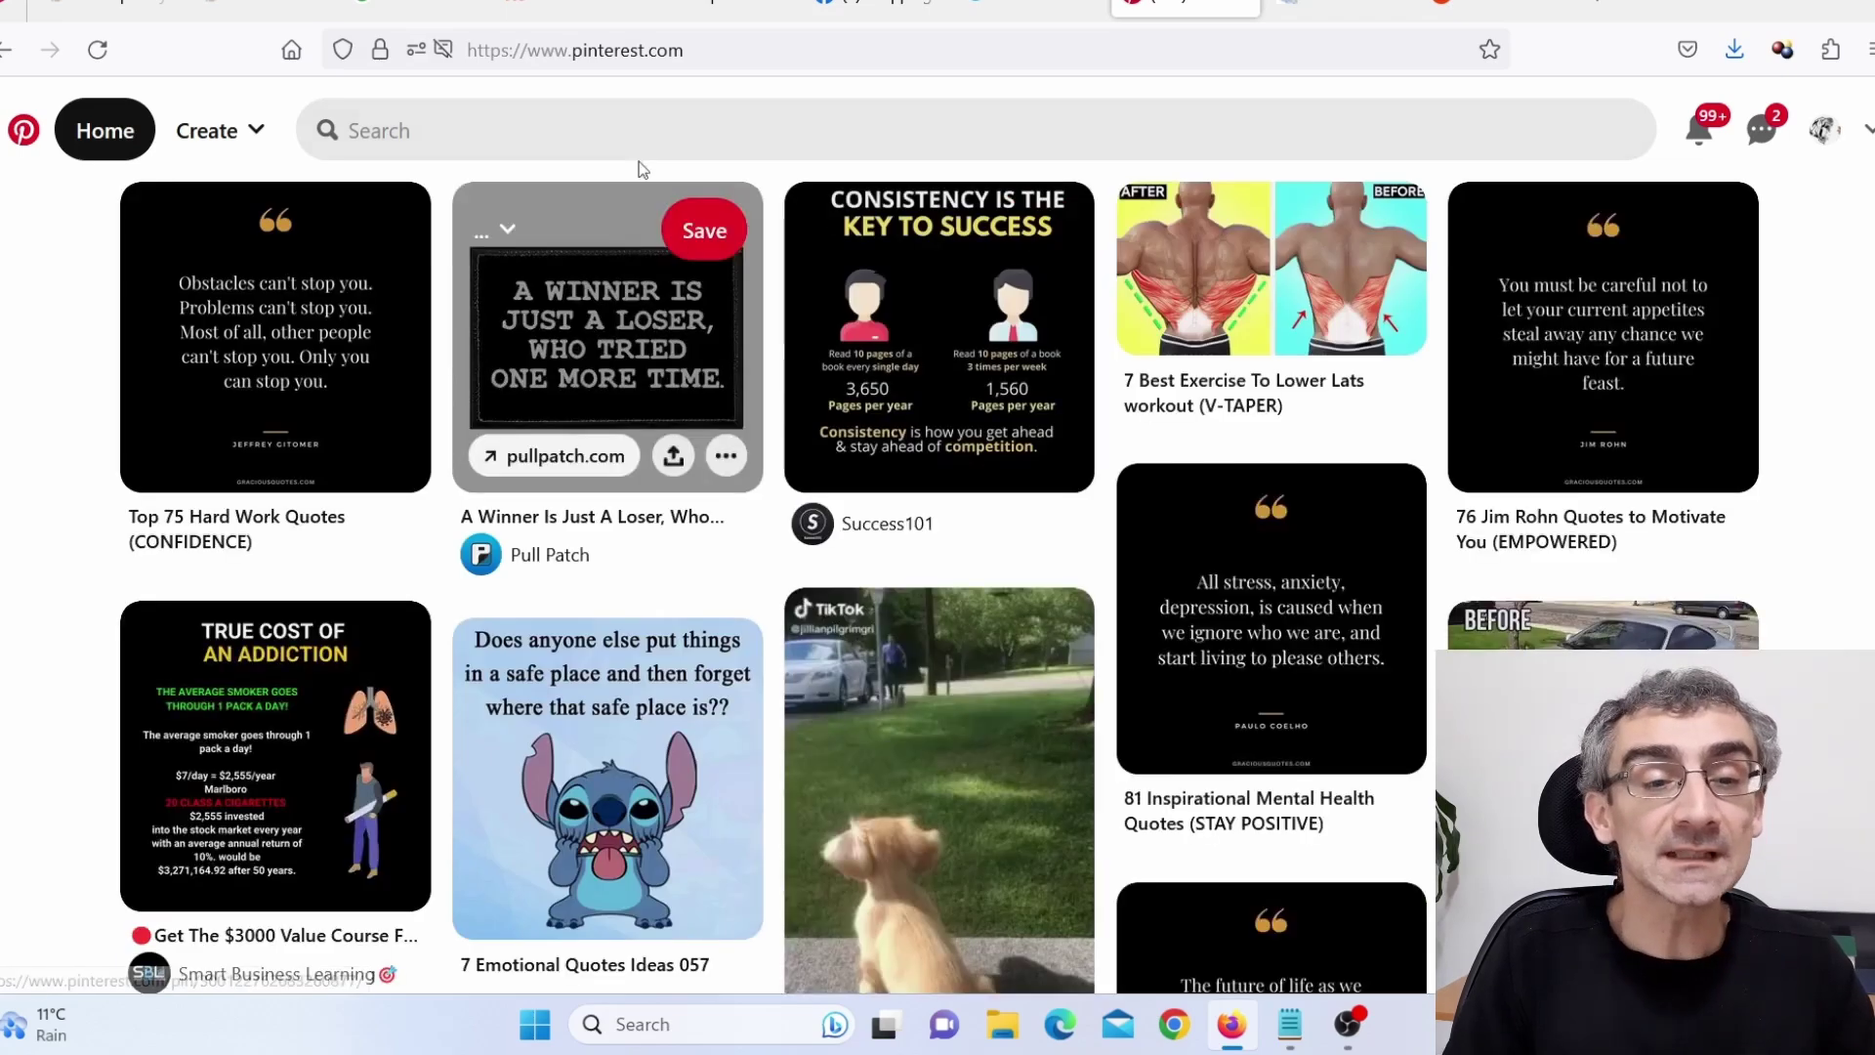
{"action": "left_click", "coordinate": [570, 8]}
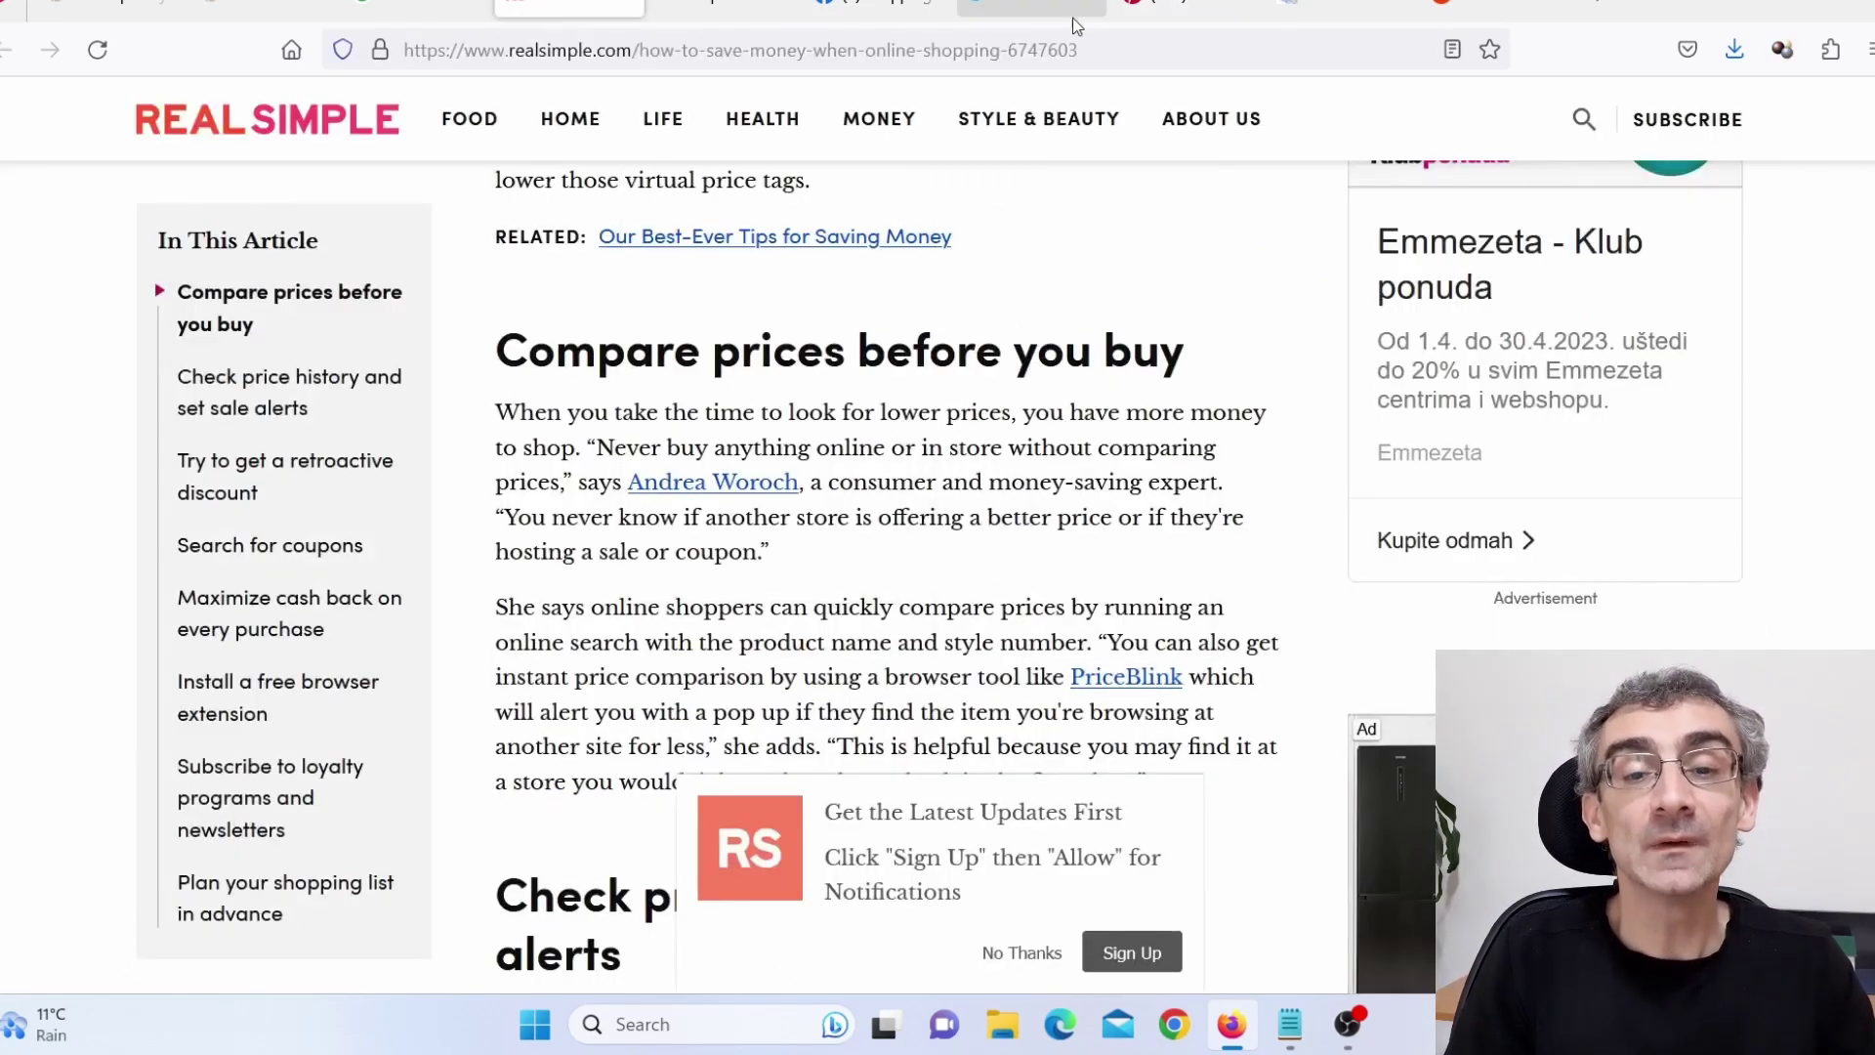
{"action": "left_click", "coordinate": [1152, 7]}
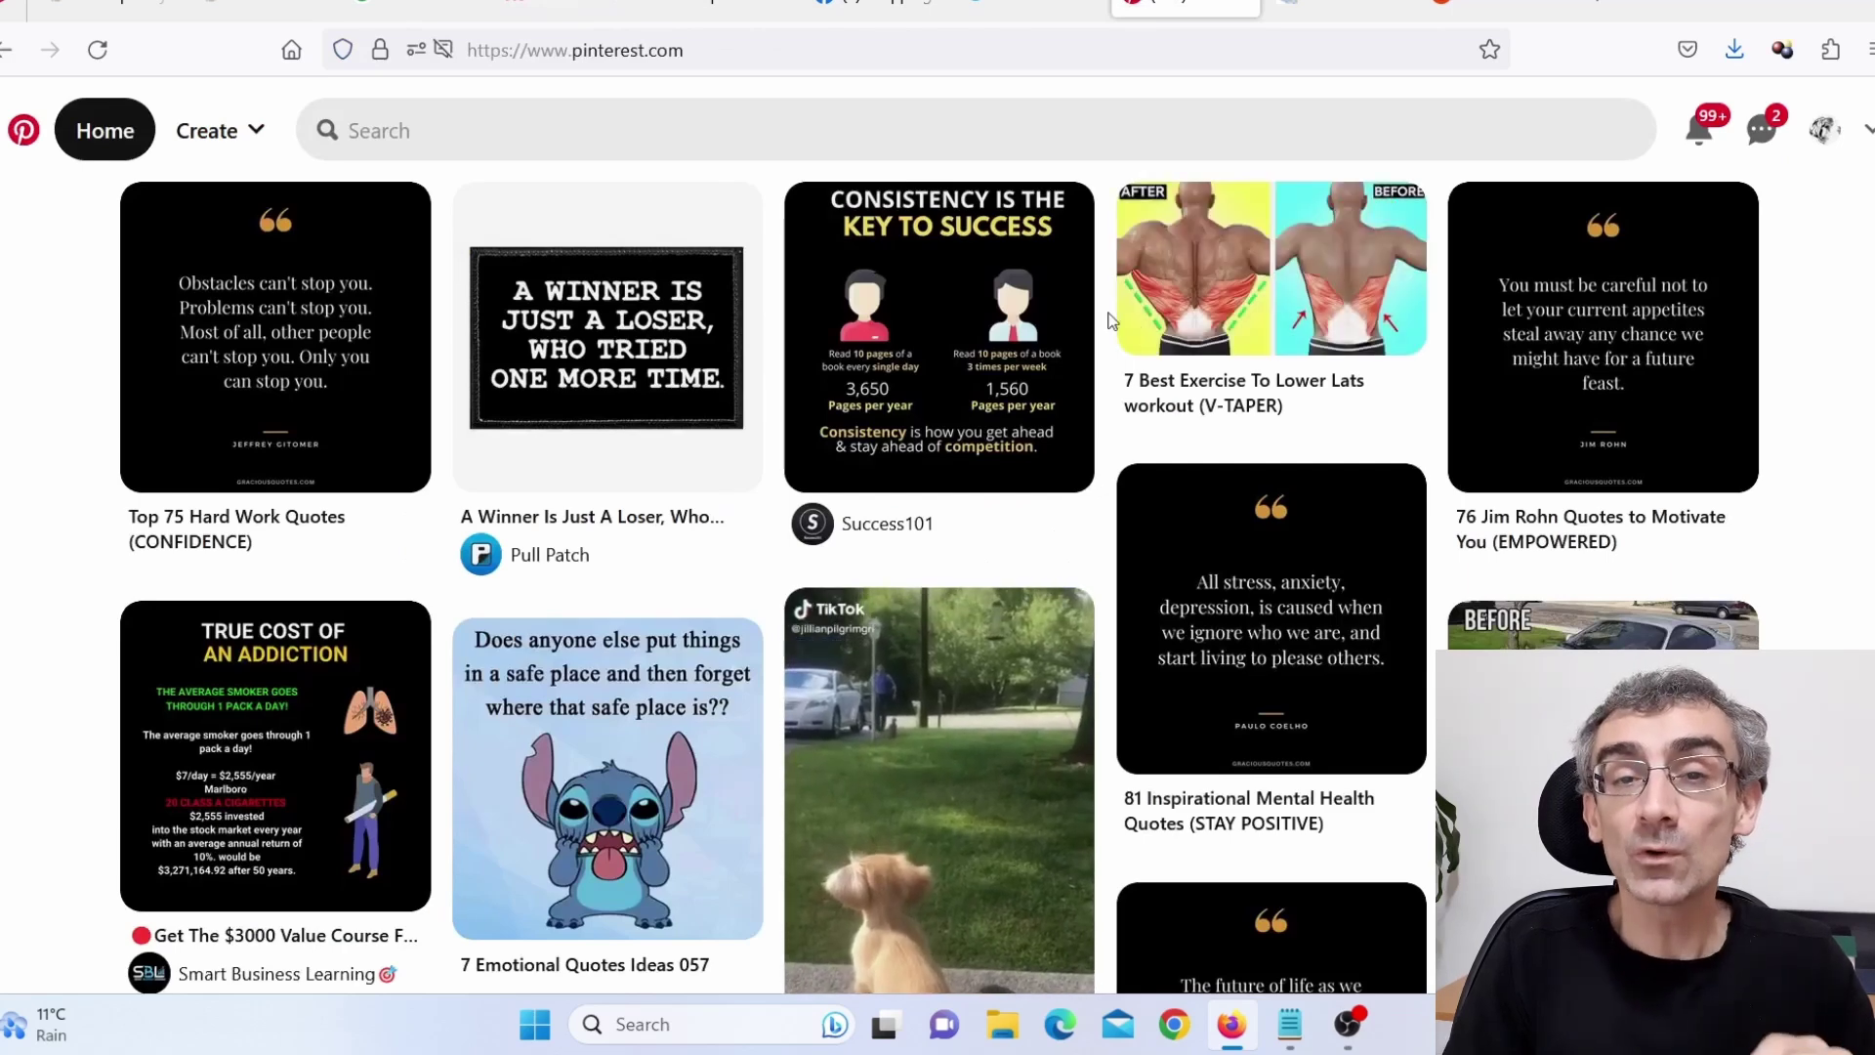
Step: Switch to findaforum.net and look over its home page for discussion forums
{"action": "left_click", "coordinate": [1330, 10]}
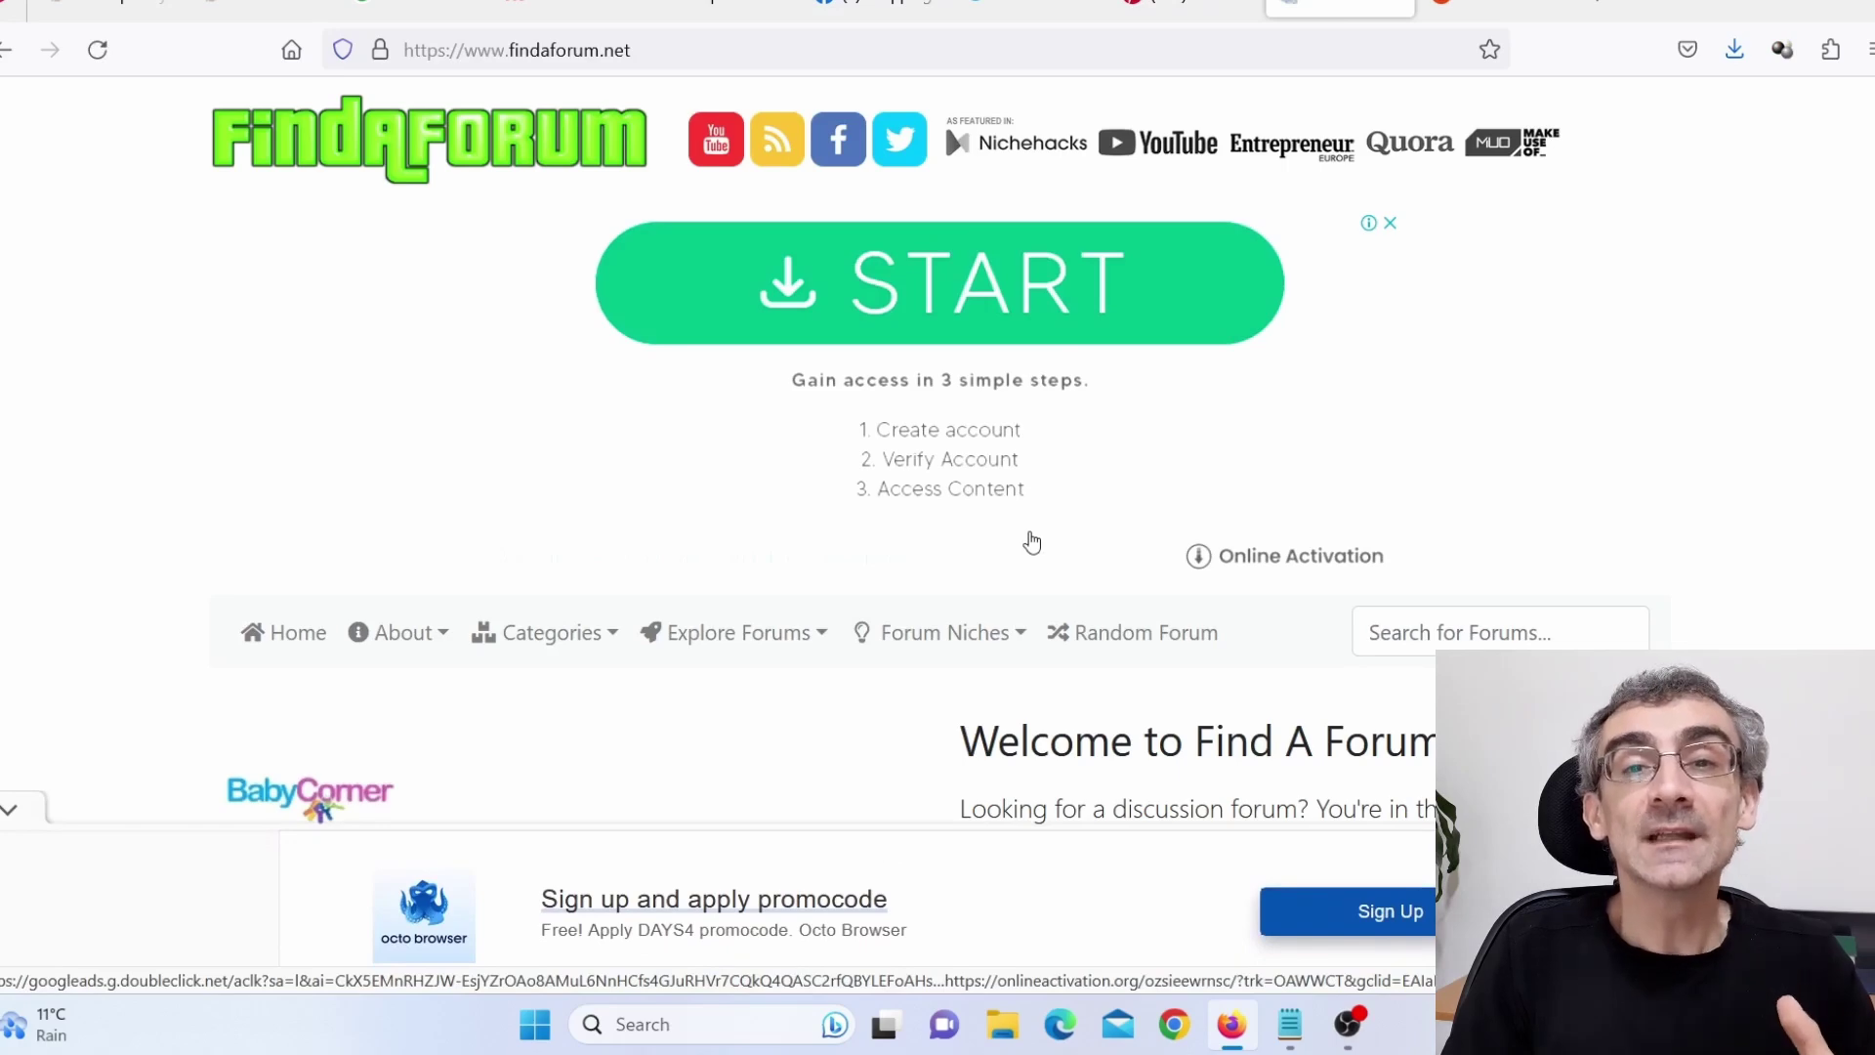
{"action": "scroll", "coordinate": [1031, 539], "scroll_direction": "down", "scroll_amount": 7}
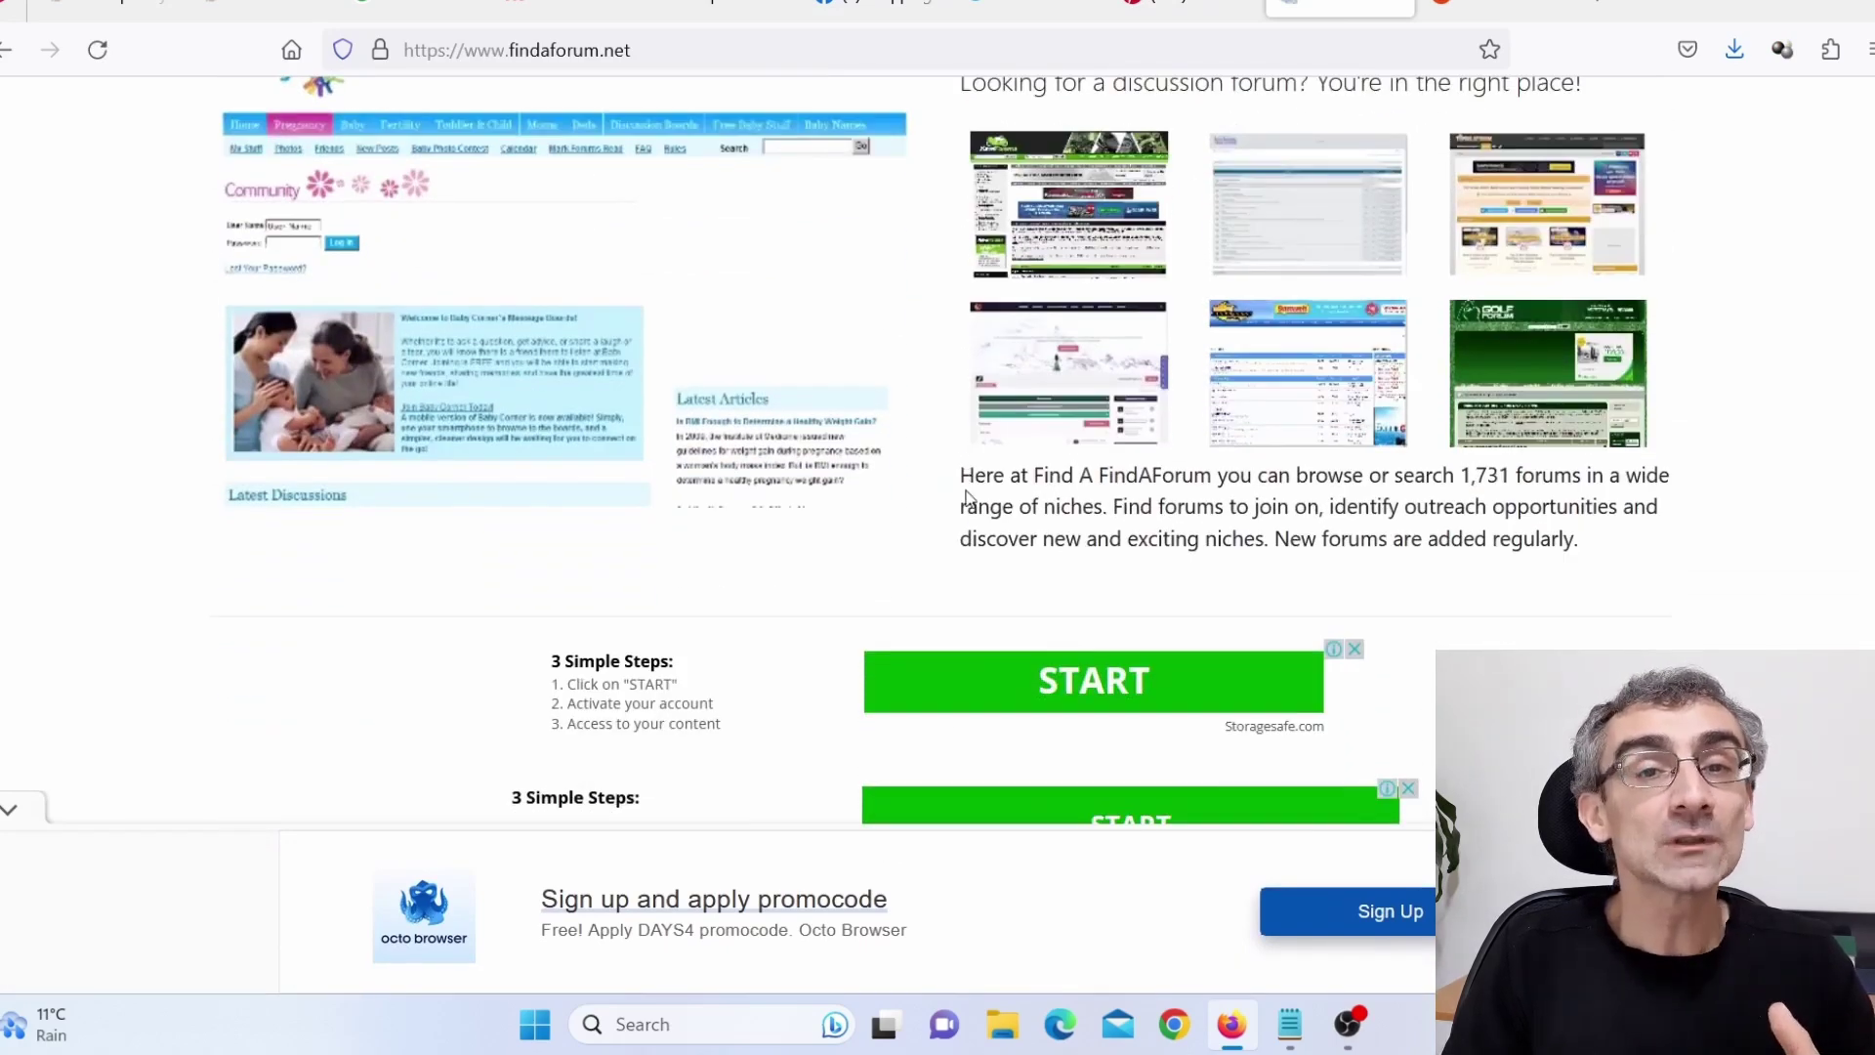
{"action": "scroll", "coordinate": [966, 498], "scroll_direction": "down", "scroll_amount": 4}
Step: Switch to Reddit, open the r/giveaways community from the recent searches and browse its posts
{"action": "left_click", "coordinate": [1494, 8]}
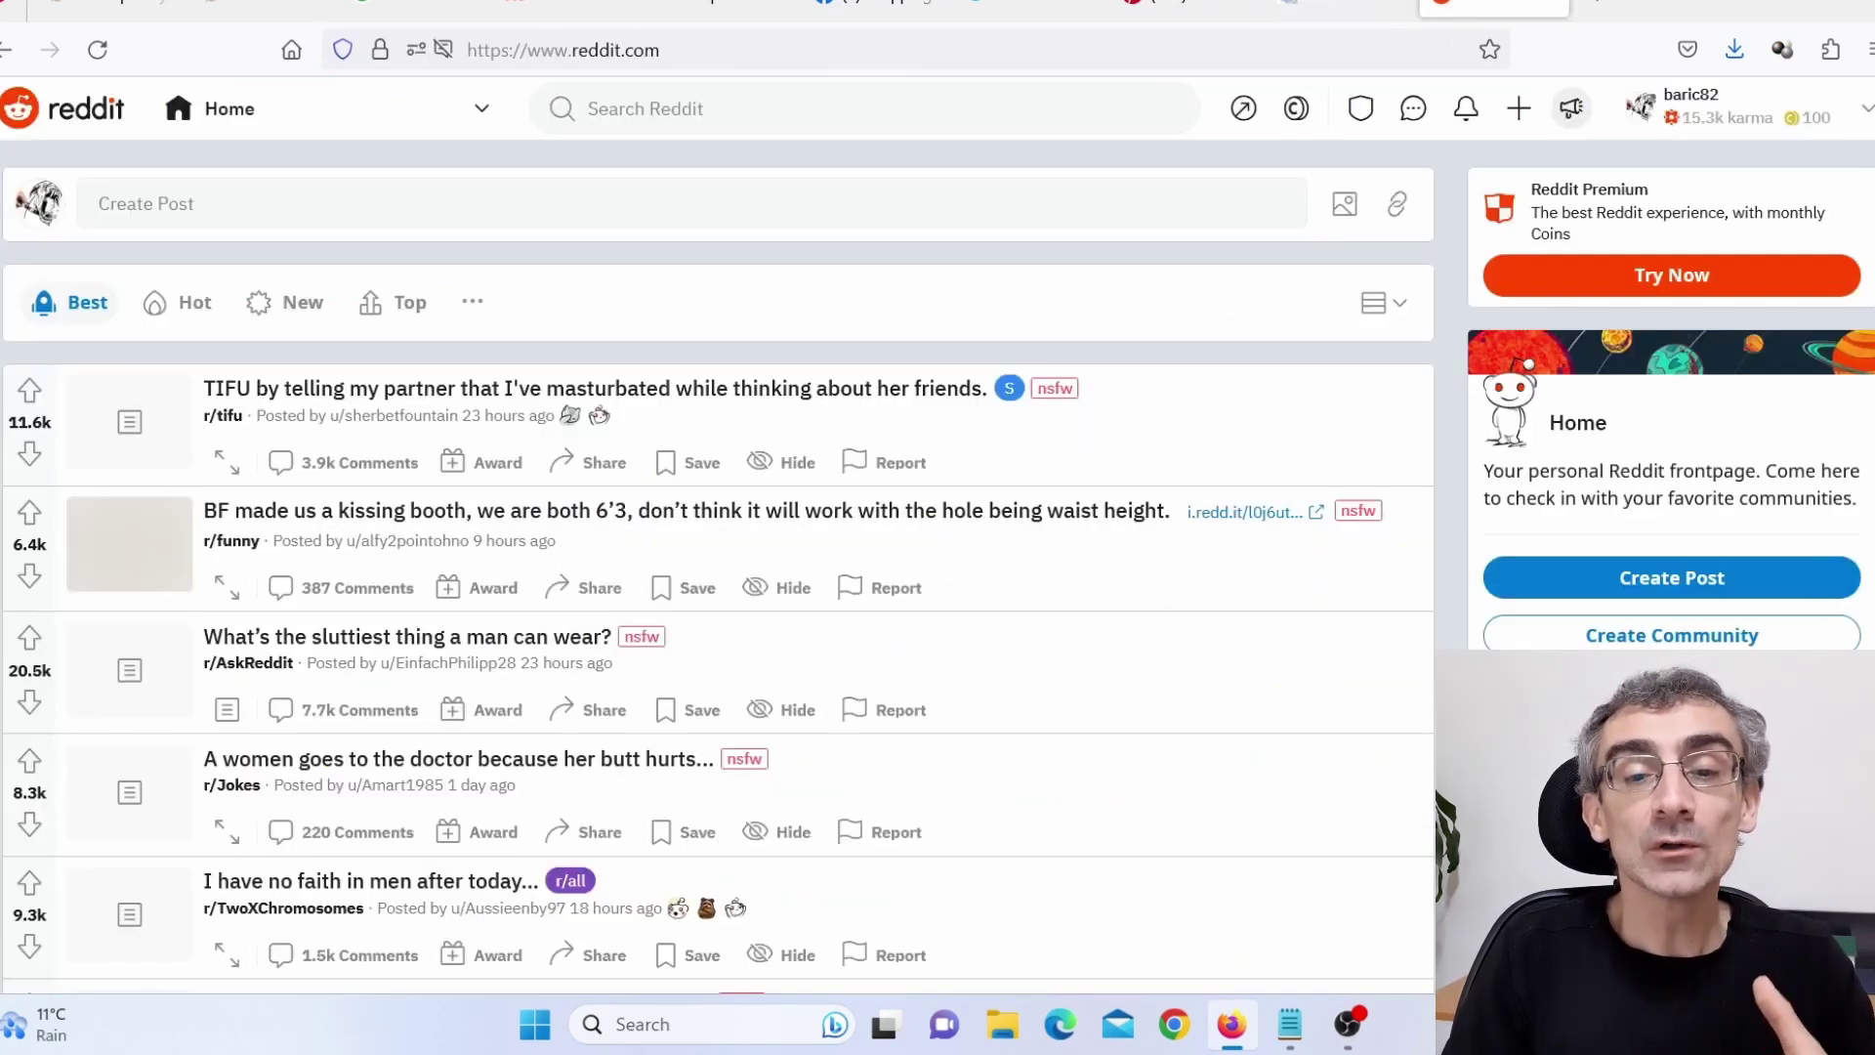
{"action": "left_click", "coordinate": [713, 103]}
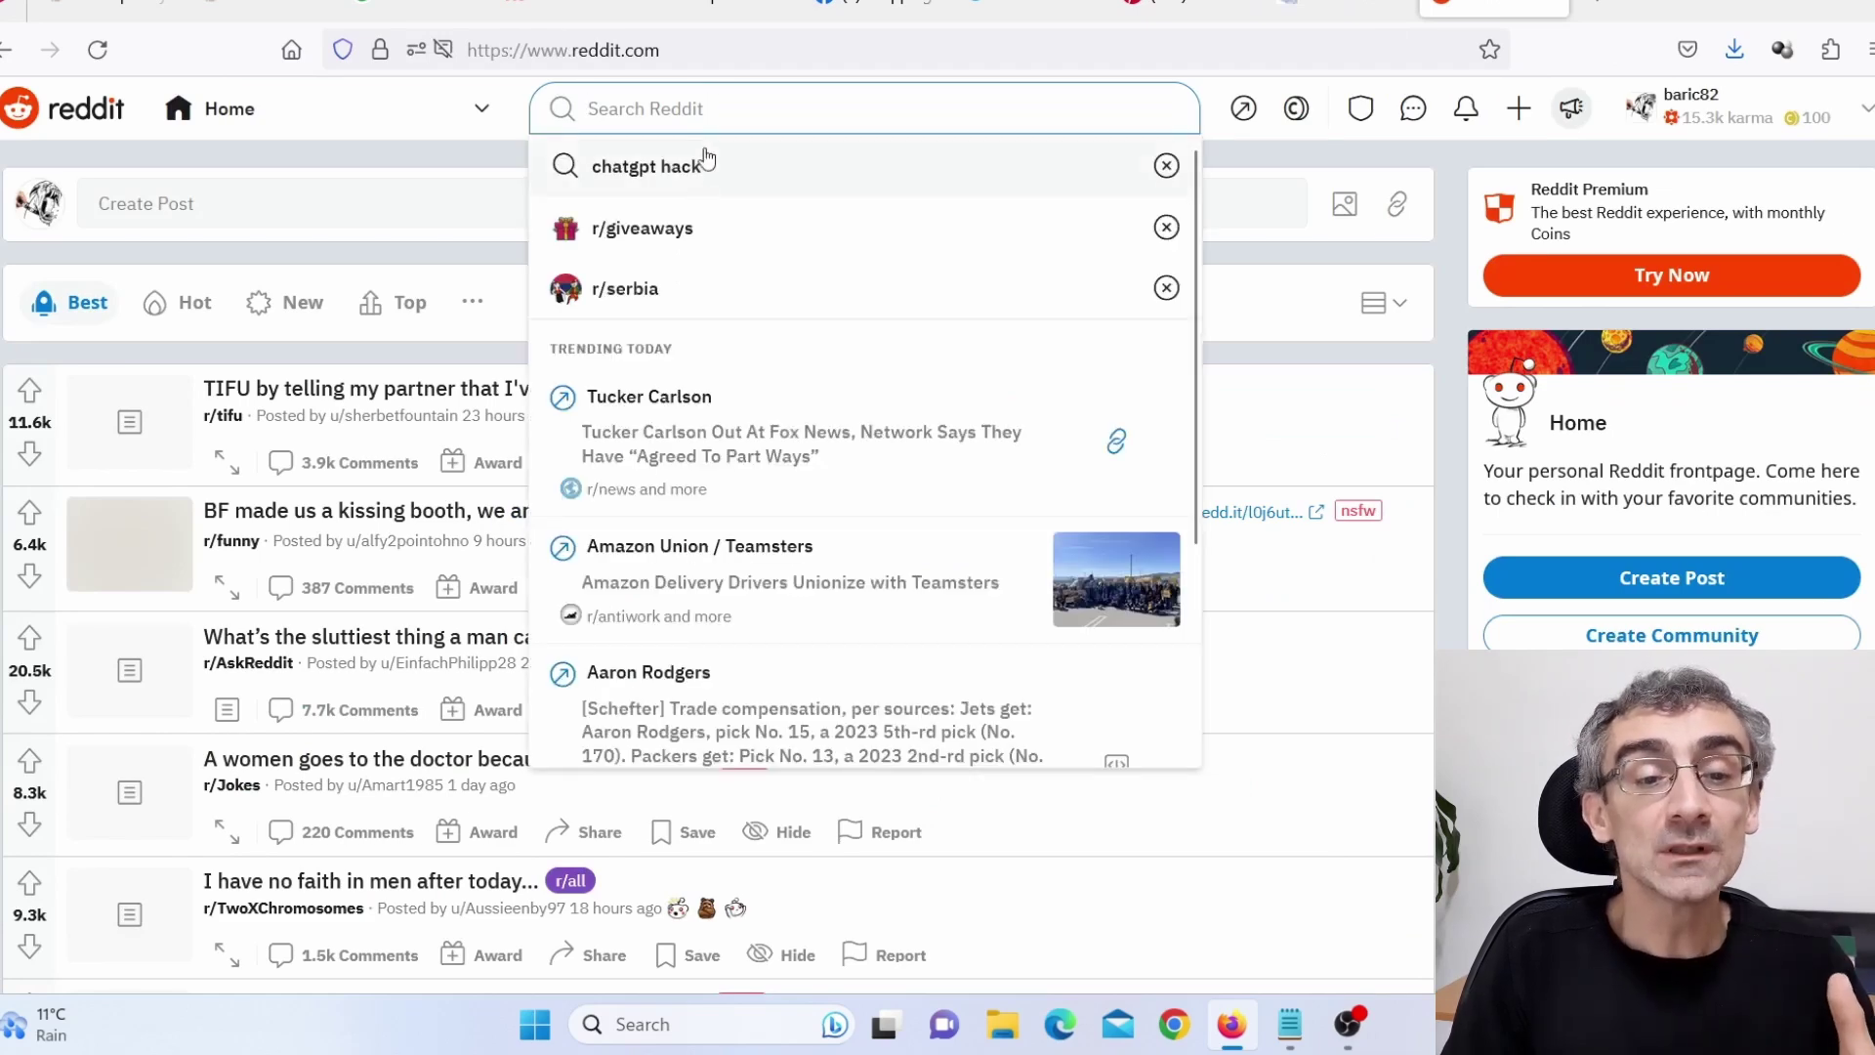
{"action": "left_click", "coordinate": [707, 230]}
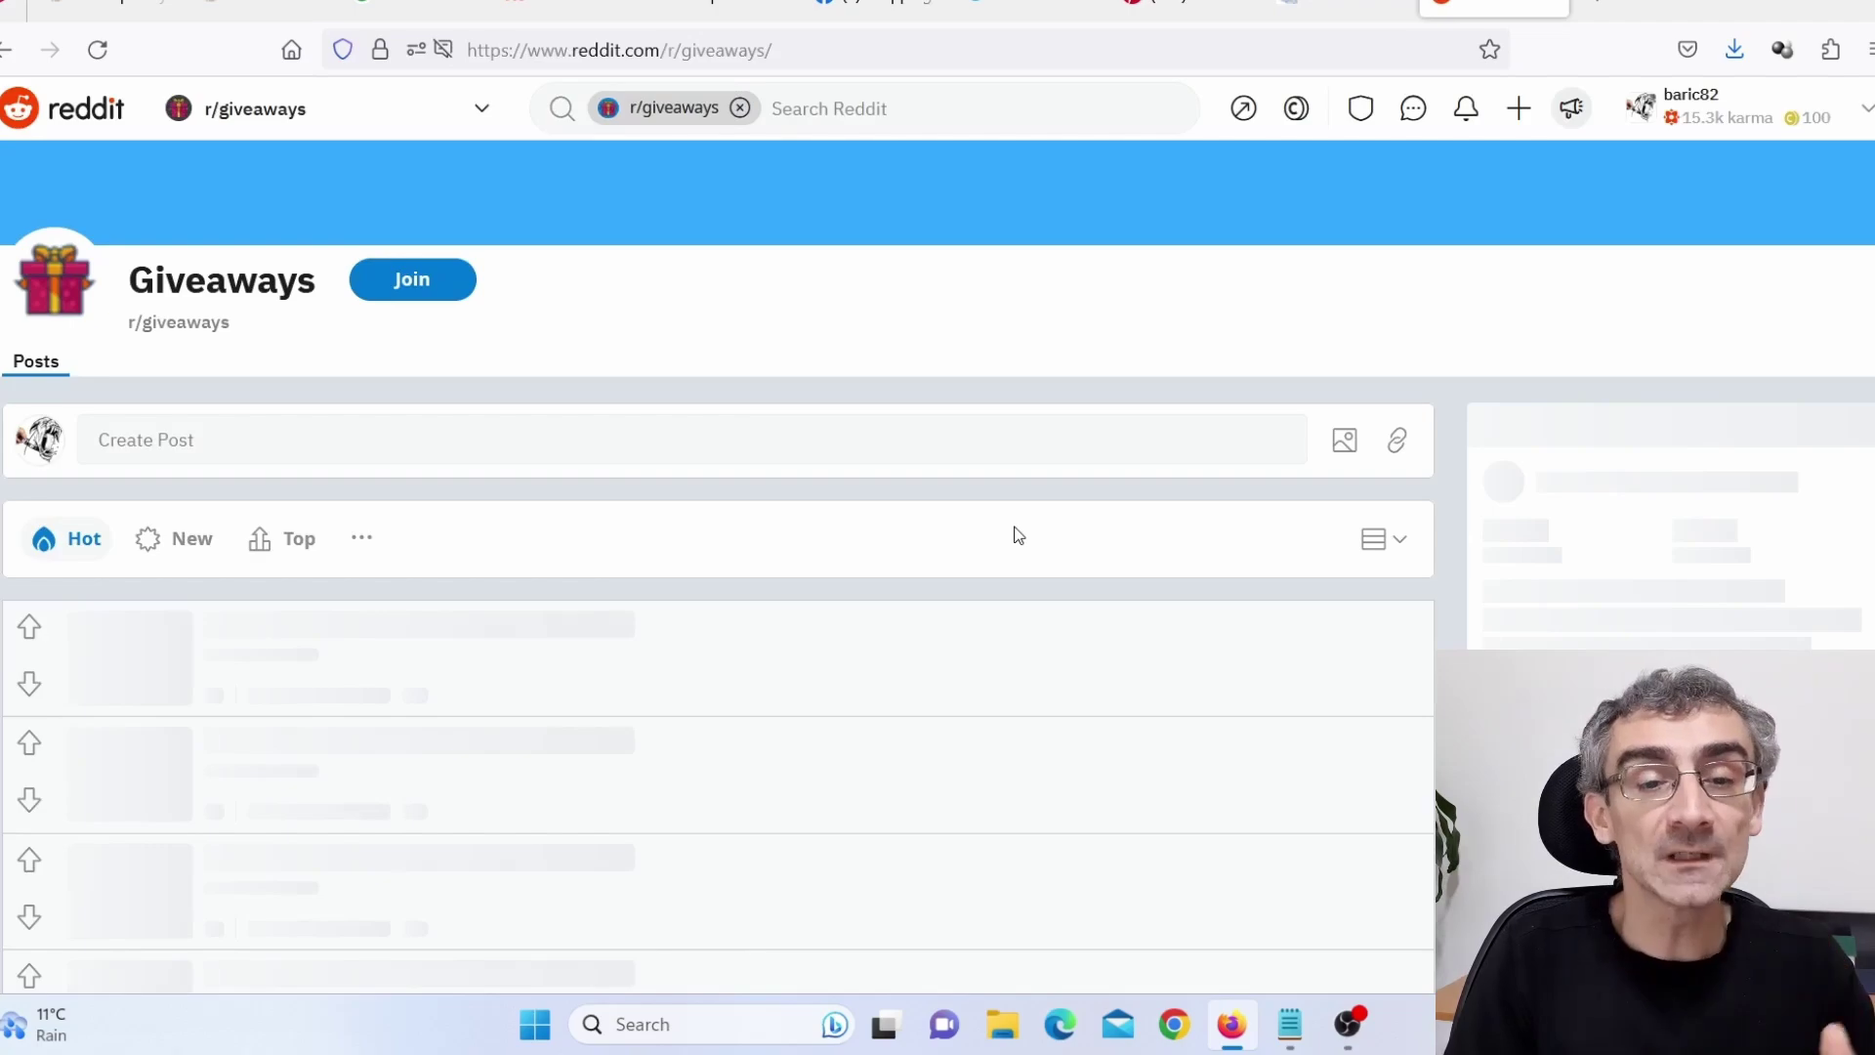
{"action": "scroll", "coordinate": [1044, 619], "scroll_direction": "down", "scroll_amount": 5}
{"action": "scroll", "coordinate": [1045, 619], "scroll_direction": "down", "scroll_amount": 10}
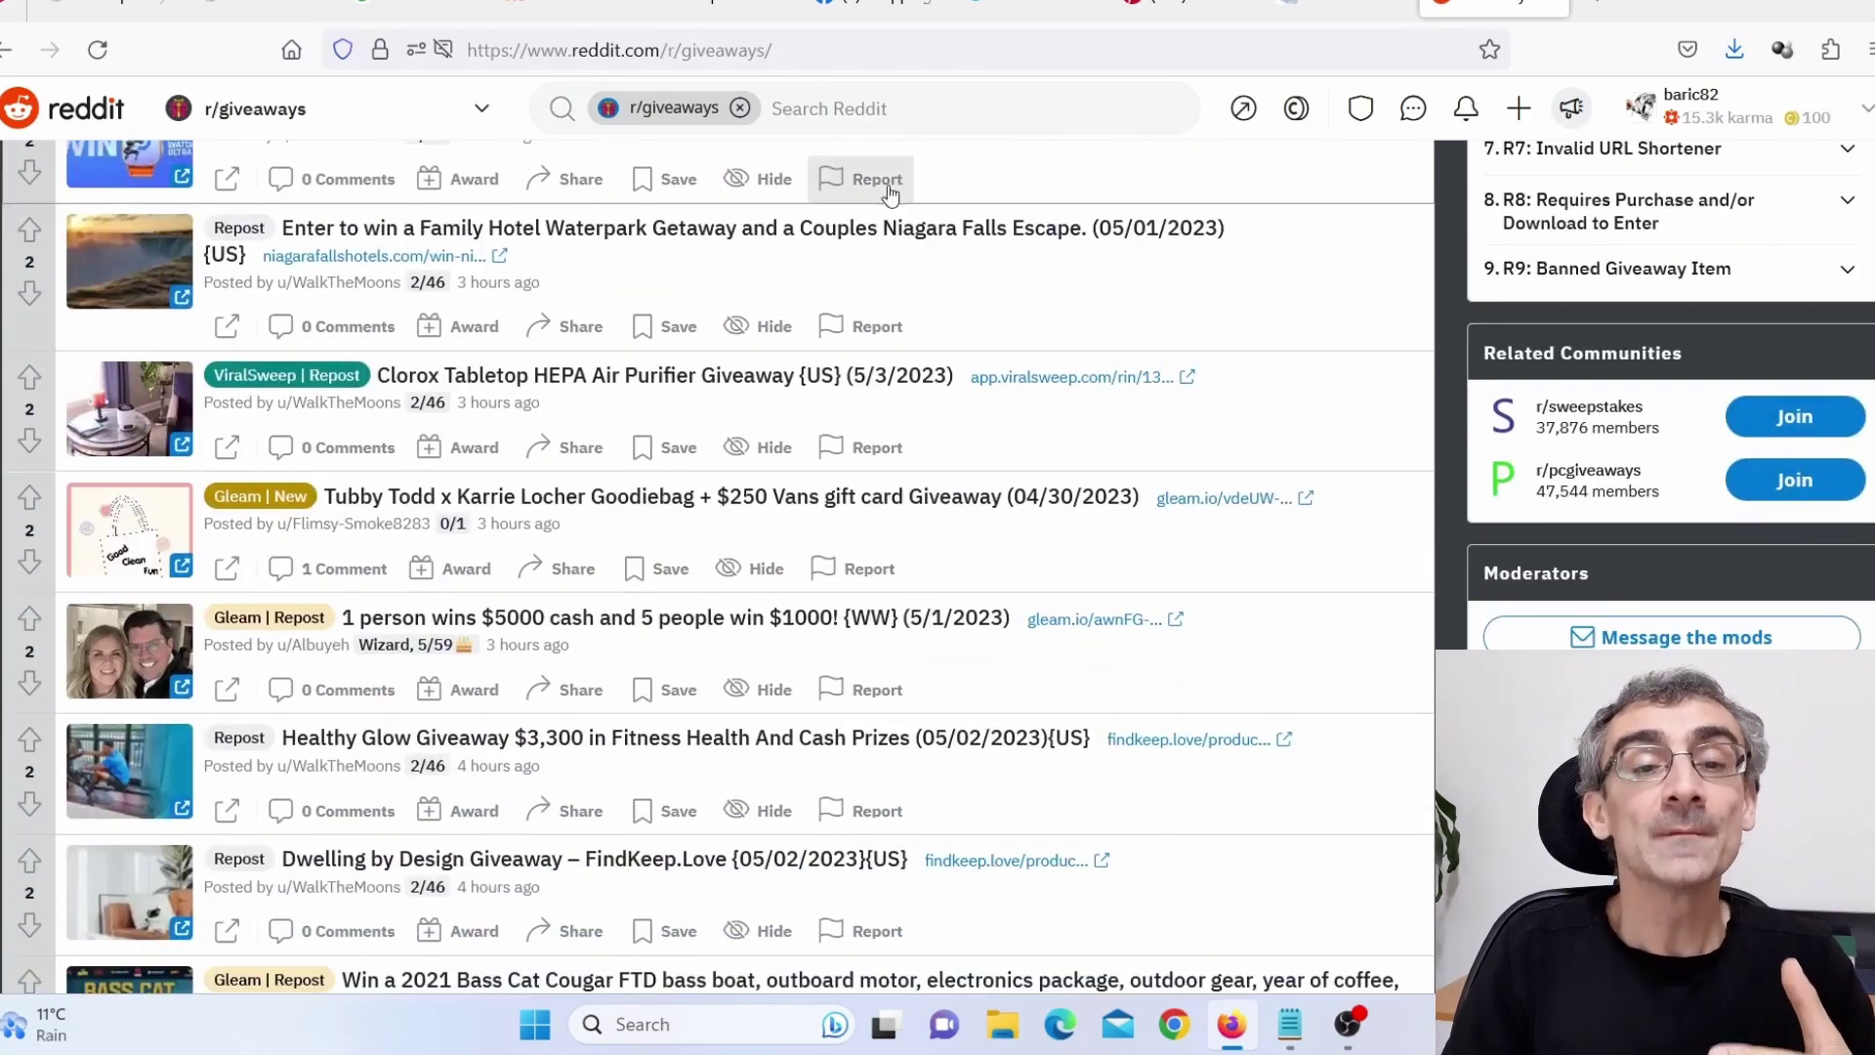